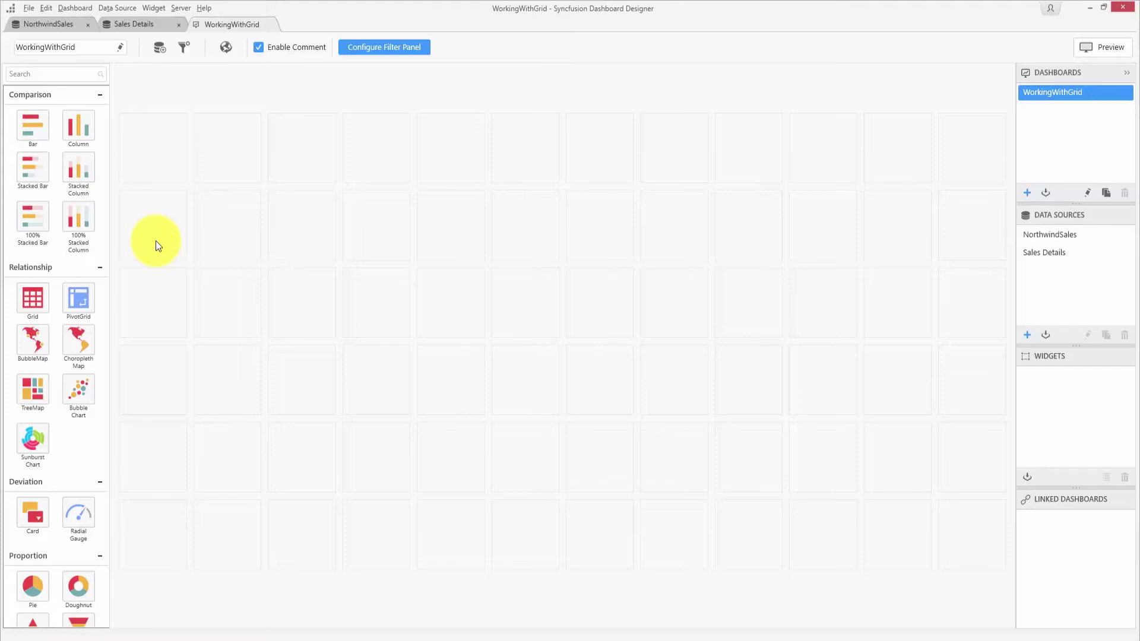
Place a Grid widget spanning six columns and six rows on the dashboard canvas and review the NorthwindSales data source.
left_click(37, 301)
left_click_drag(188, 184, 558, 534)
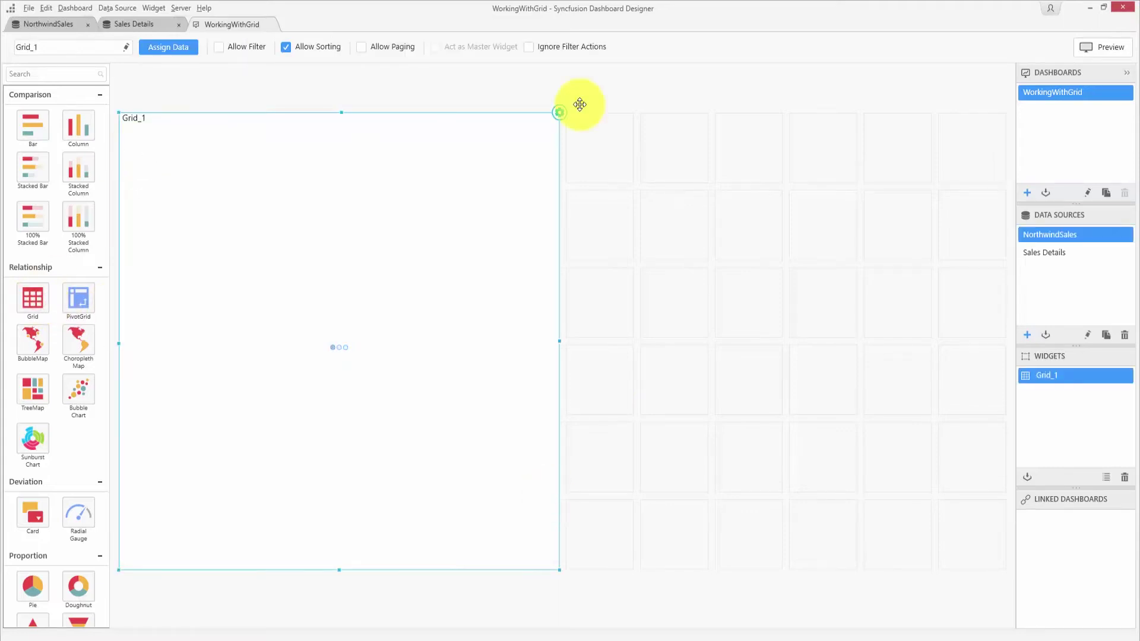
left_click(78, 27)
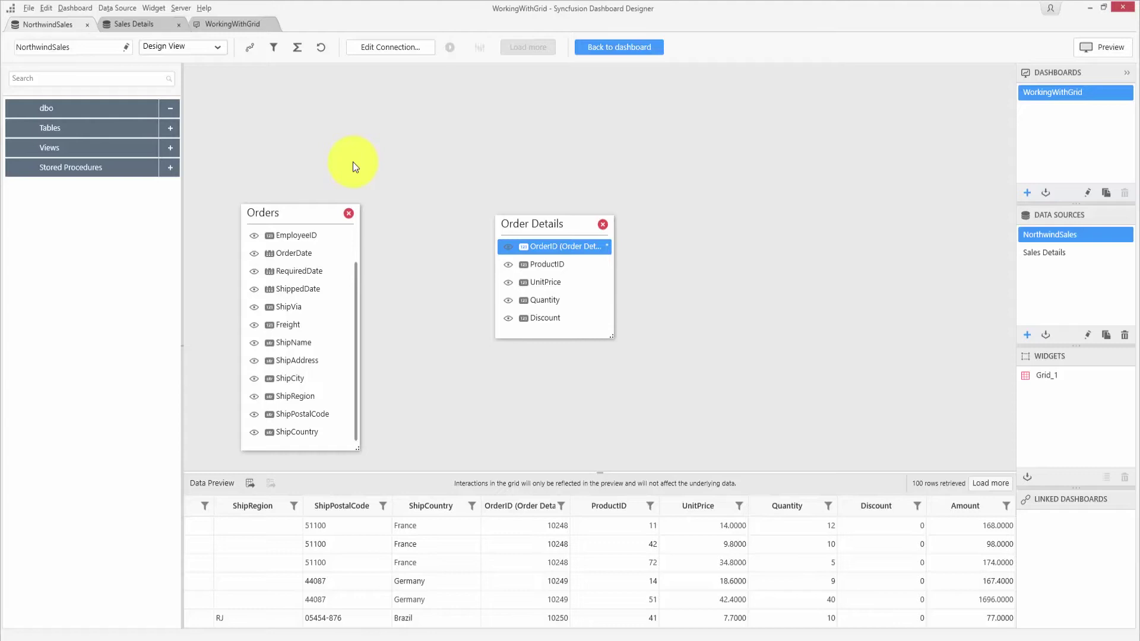
left_click(243, 27)
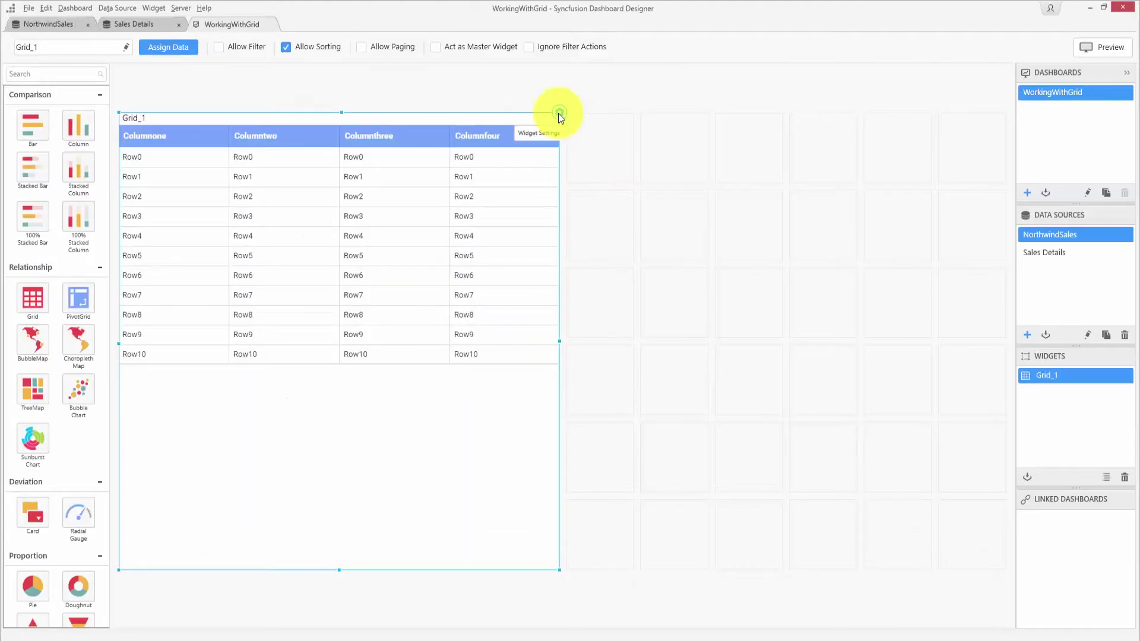
Assign the CustomerID dimension and the Amount expression column as the columns of Grid_1.
left_click(560, 113)
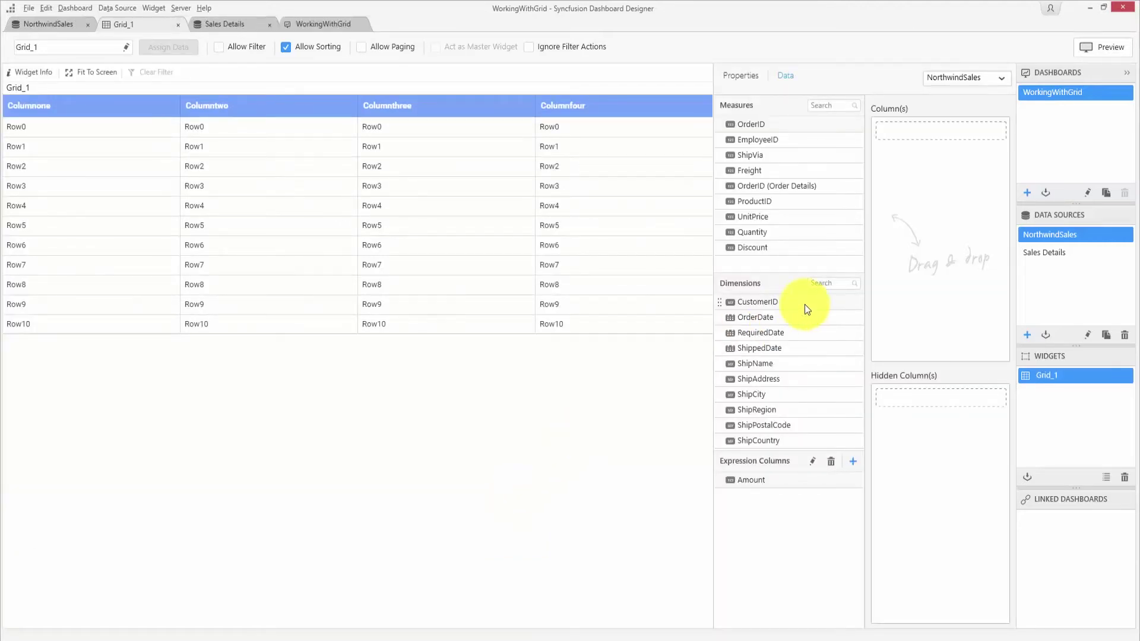
left_click_drag(805, 305, 913, 204)
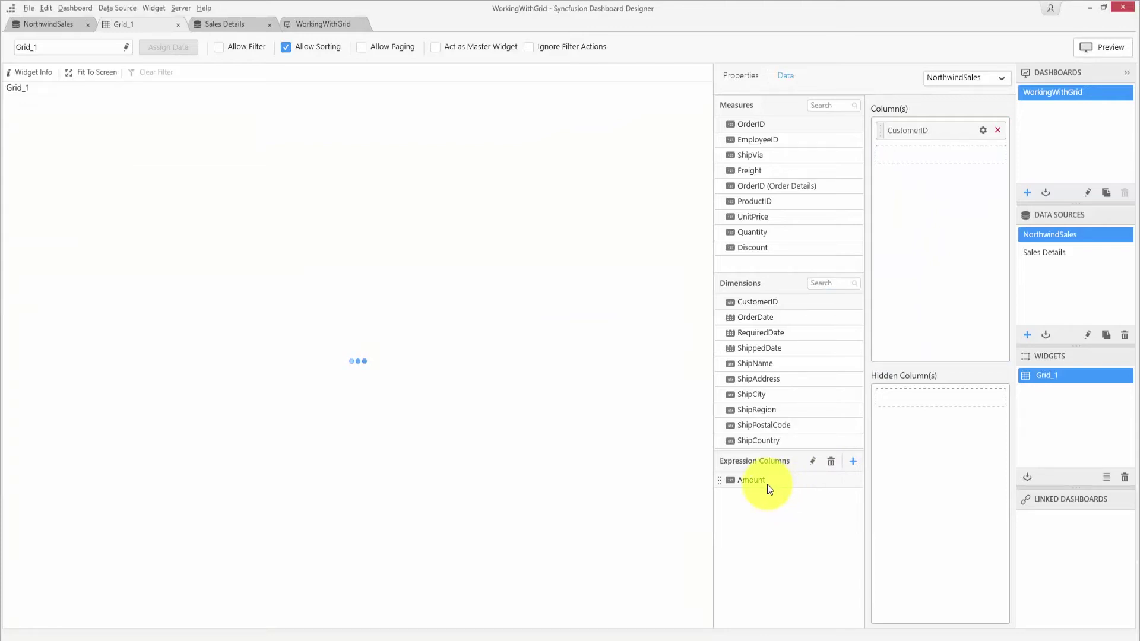
left_click_drag(767, 484, 962, 285)
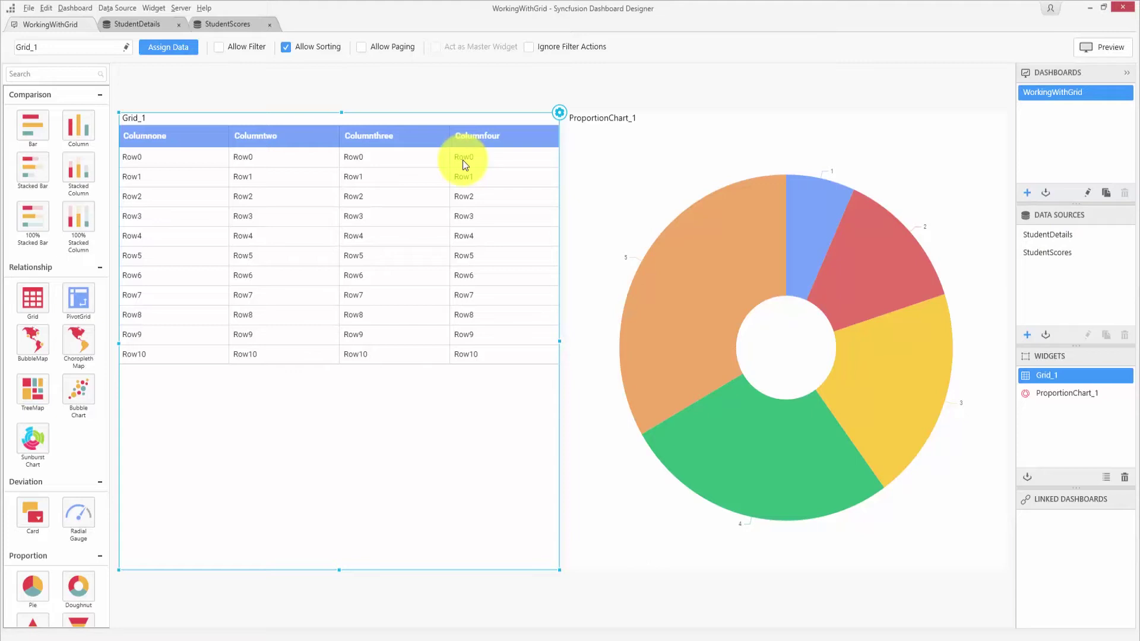
left_click(619, 152)
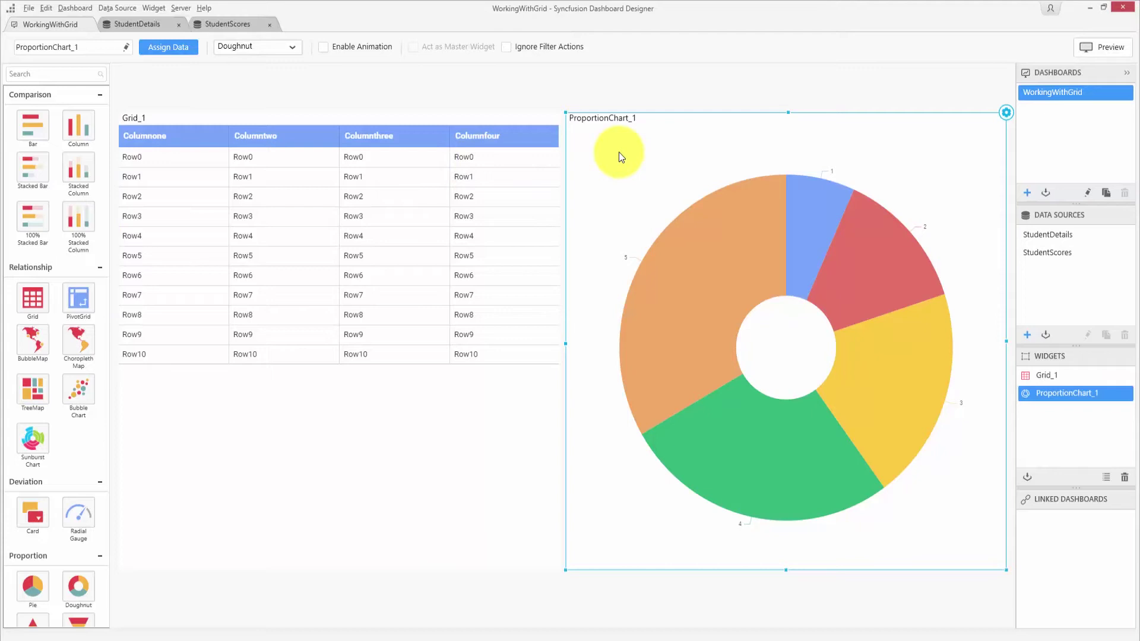
left_click(301, 213)
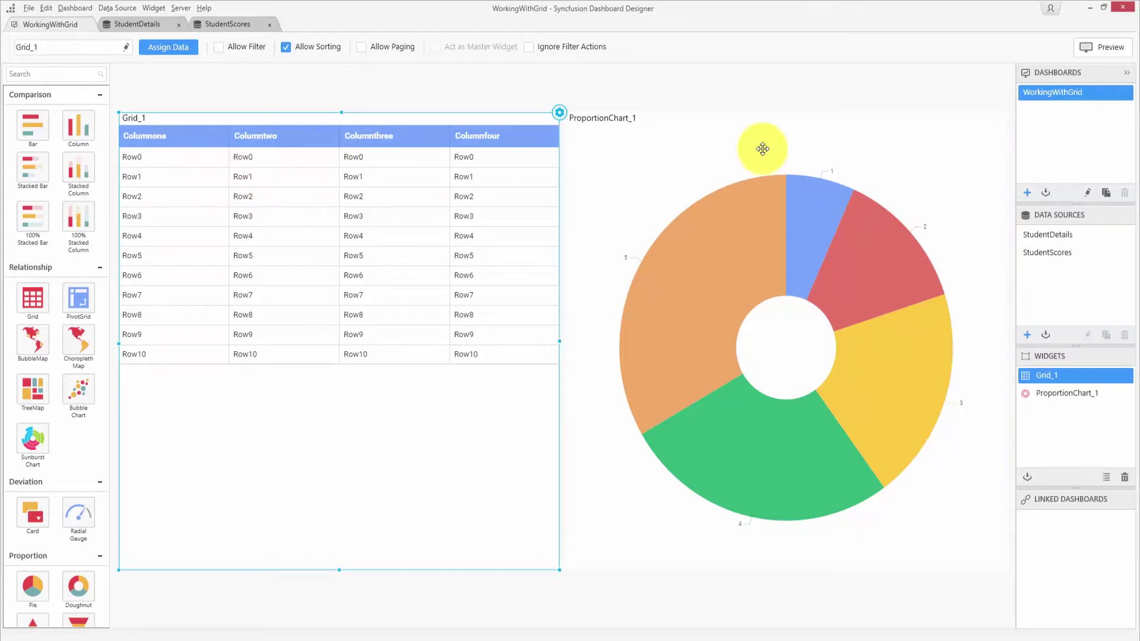
left_click(696, 137)
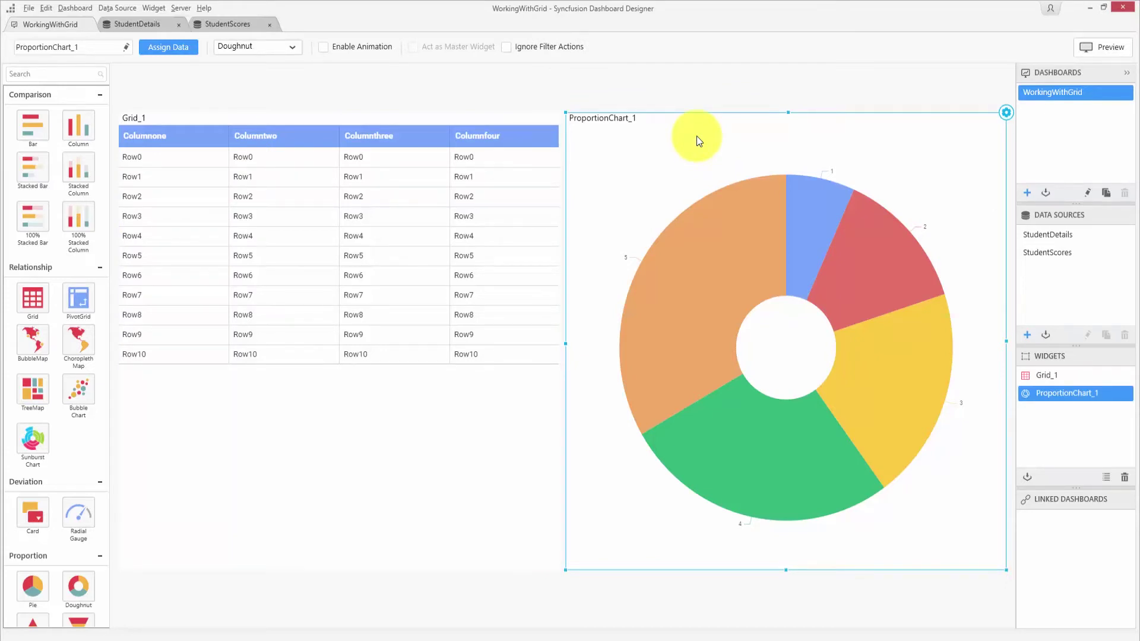
Open the data configuration of Grid_1 and set its data source to StudentDetails.
left_click(560, 110)
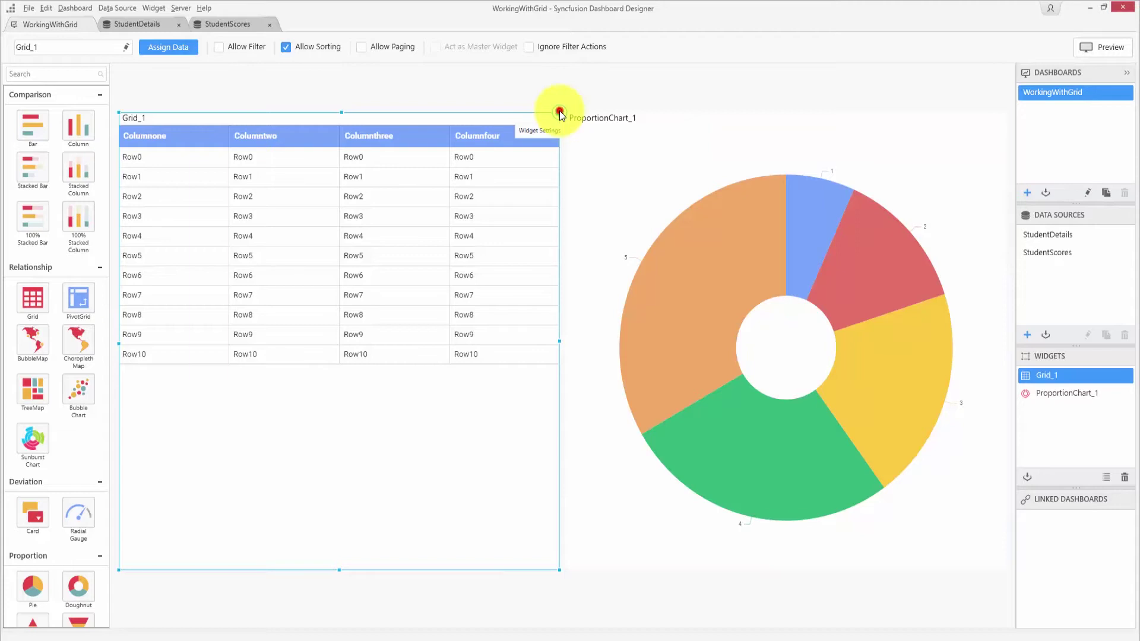
double_click(559, 110)
left_click(967, 78)
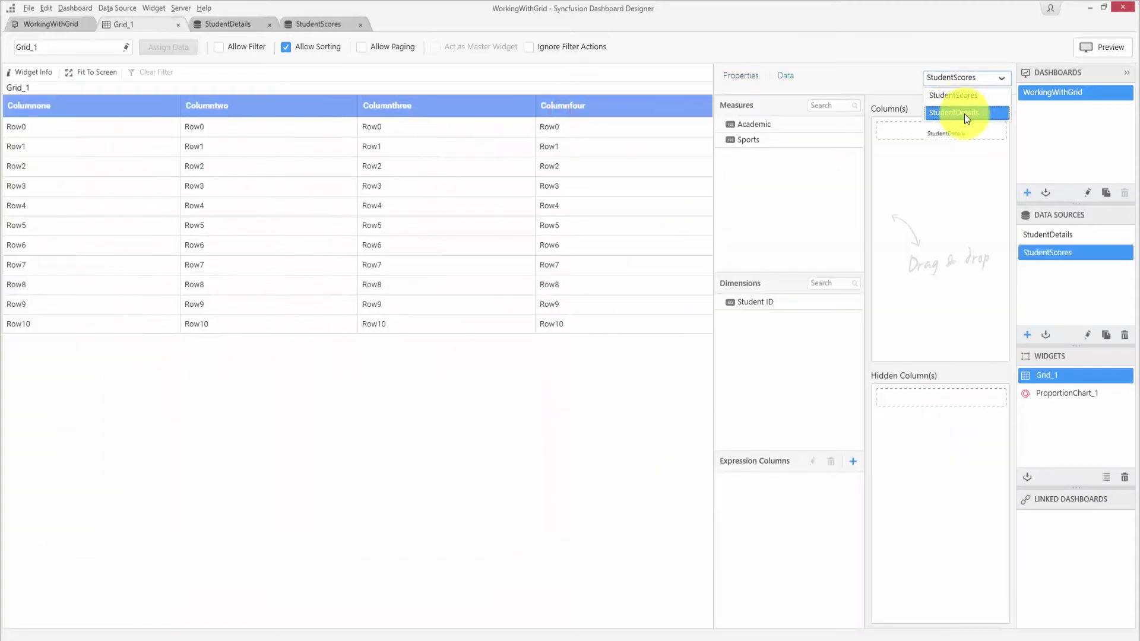
left_click(965, 112)
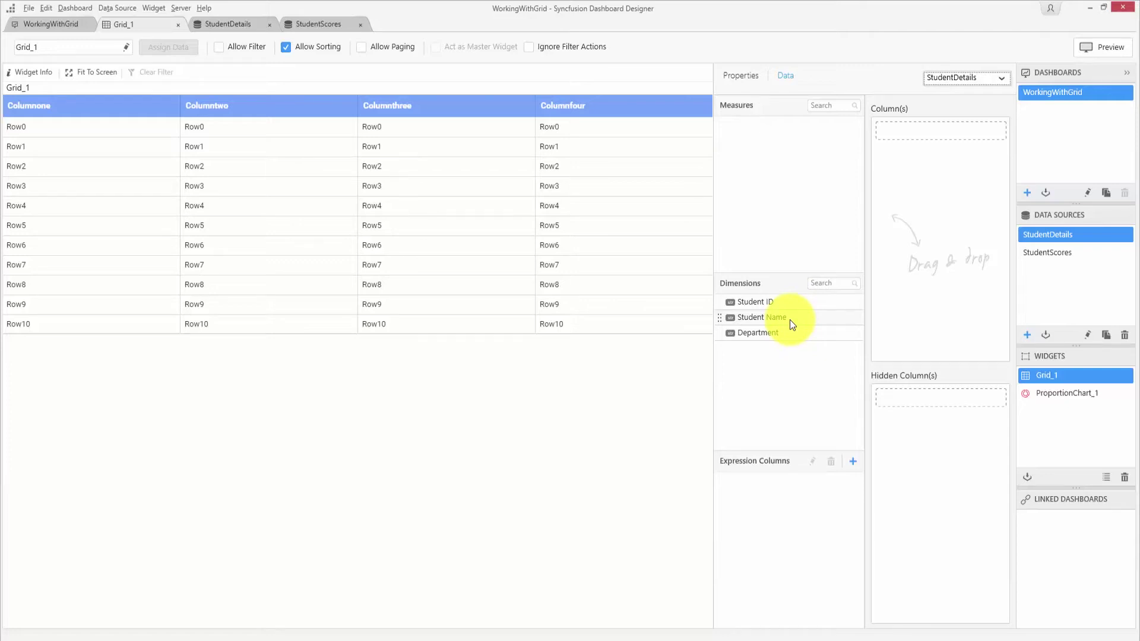
Add Student Name and Department as visible columns of the grid and Student ID as a hidden column.
left_click_drag(790, 319, 914, 241)
left_click_drag(808, 335, 929, 274)
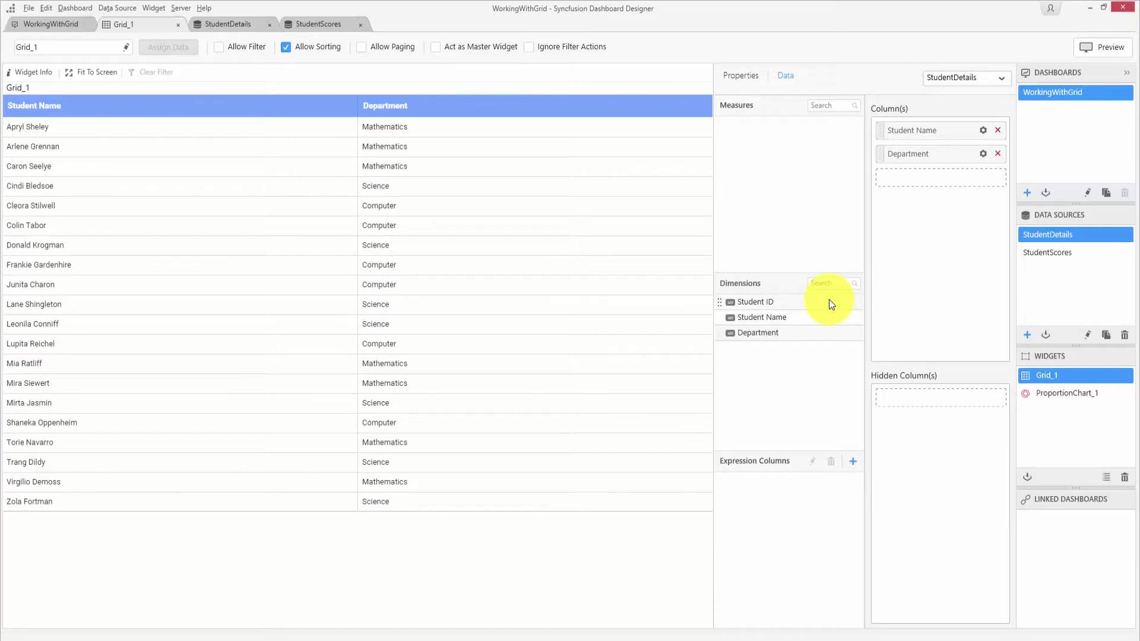
left_click_drag(829, 299, 910, 409)
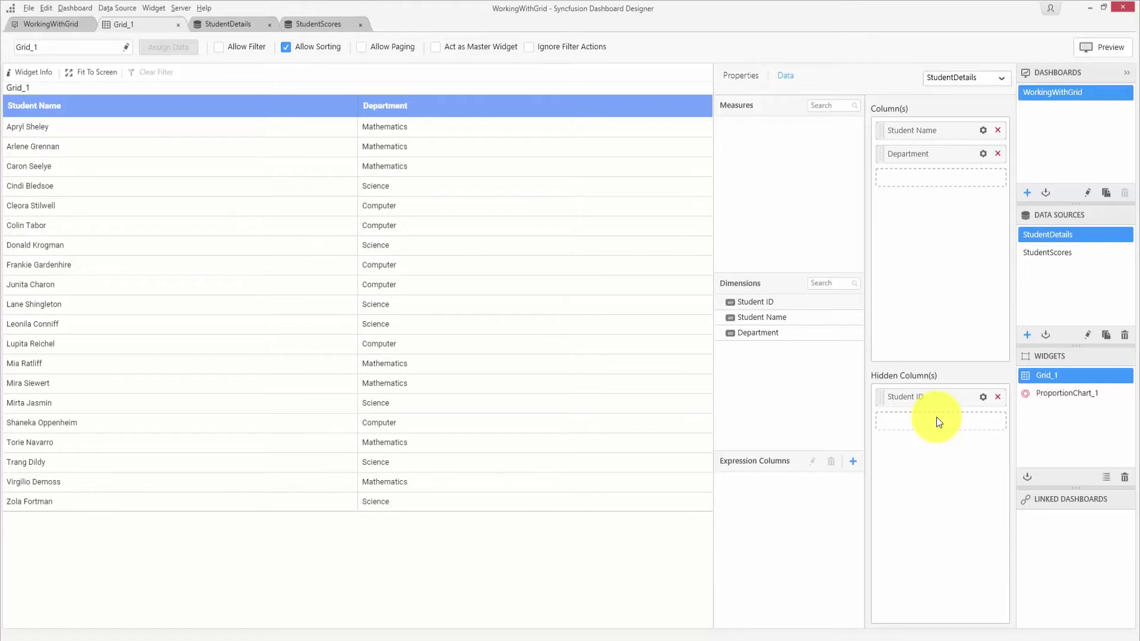
Assign Sports and Academic from StudentScores as the values of ProportionChart_1 and show its legend.
left_click(51, 24)
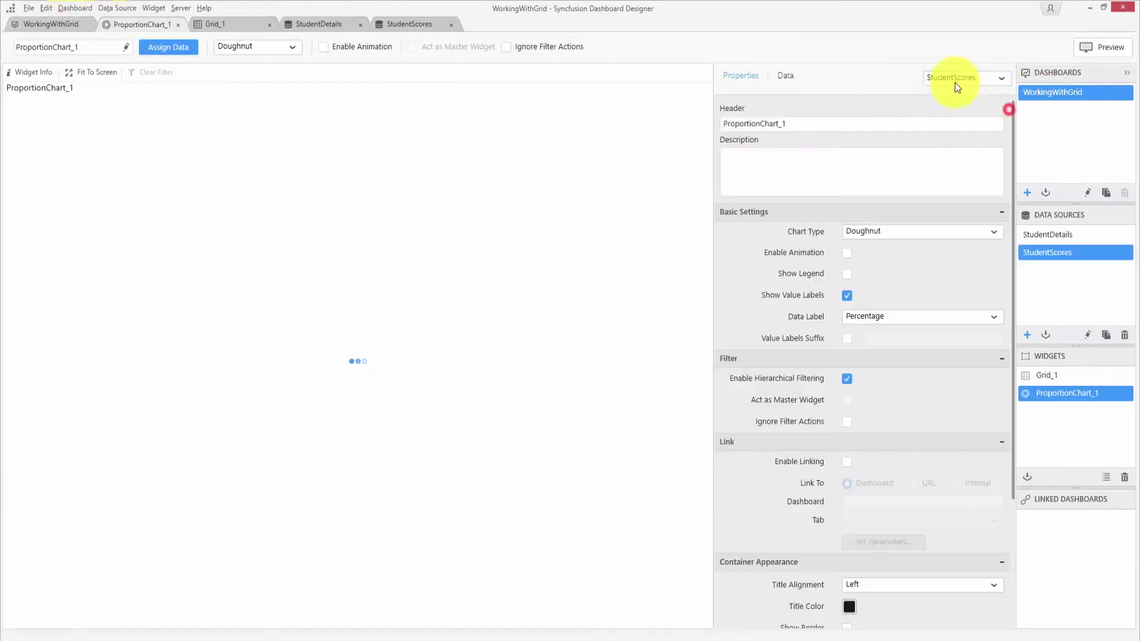
left_click(785, 75)
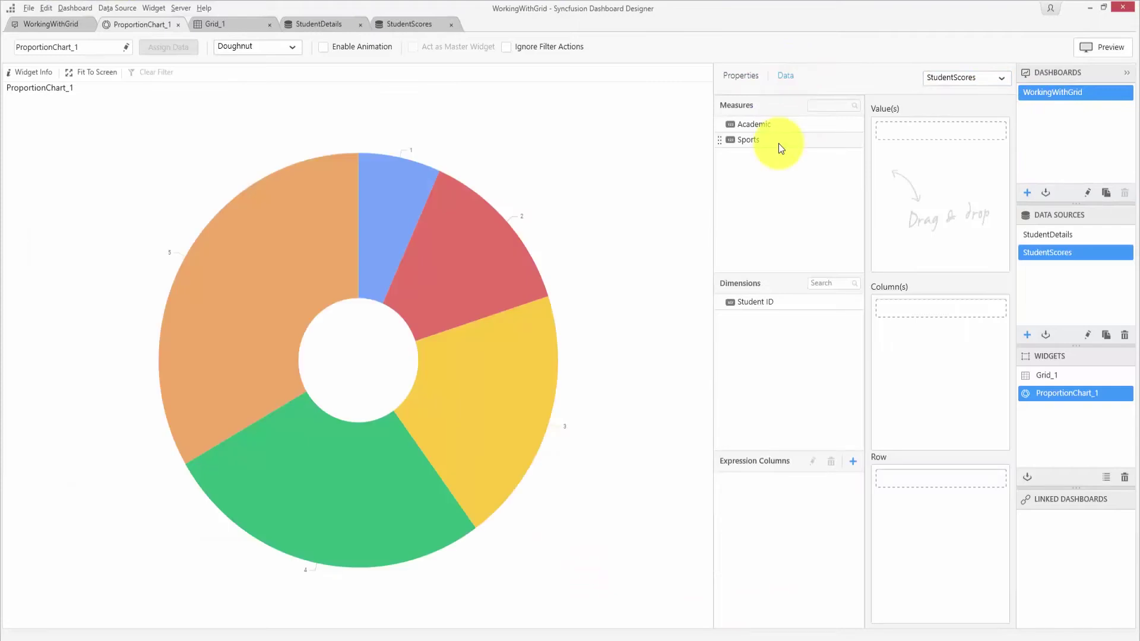
left_click_drag(778, 144, 913, 160)
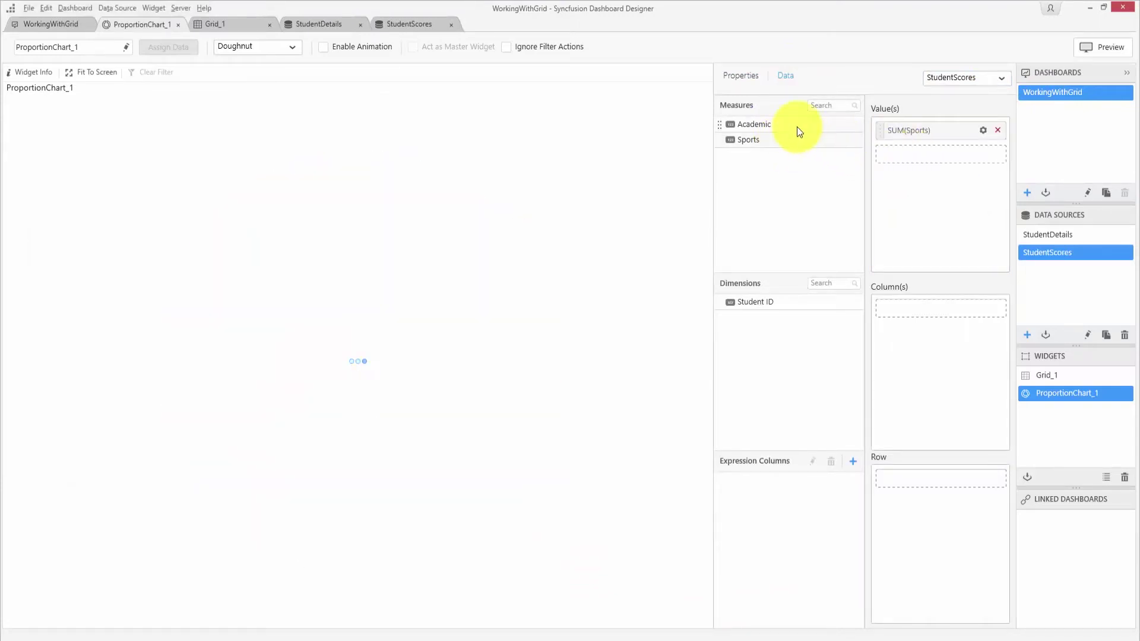
left_click_drag(797, 127, 929, 173)
left_click(741, 77)
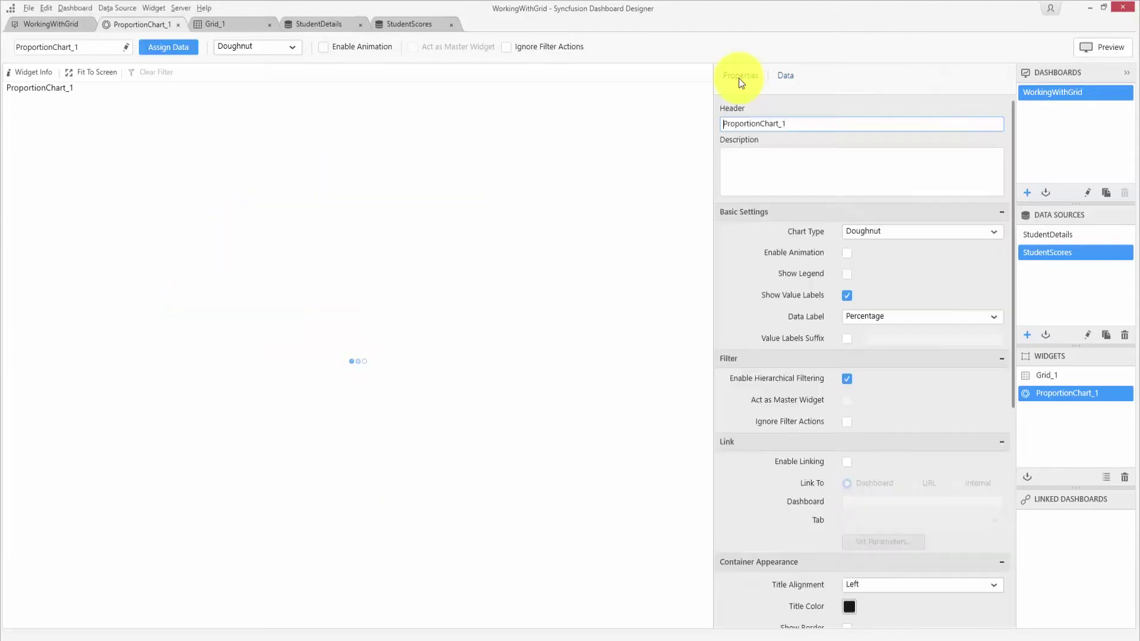
left_click(848, 273)
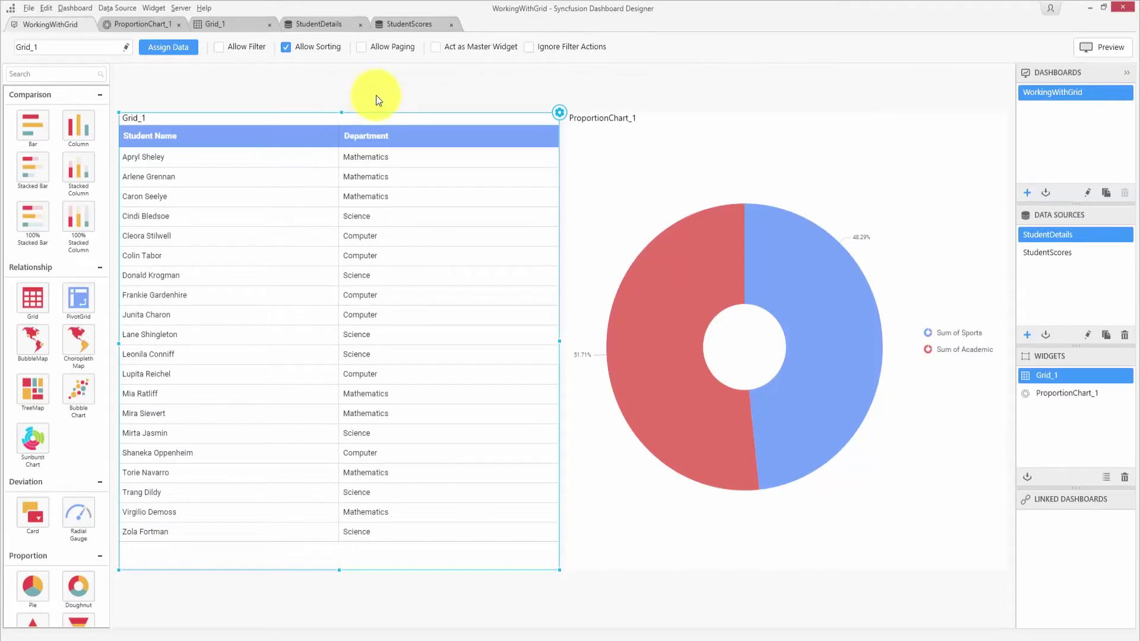
Make Grid_1 act as a master widget and switch its generated dashboard filter profile to custom column mapping.
left_click(437, 50)
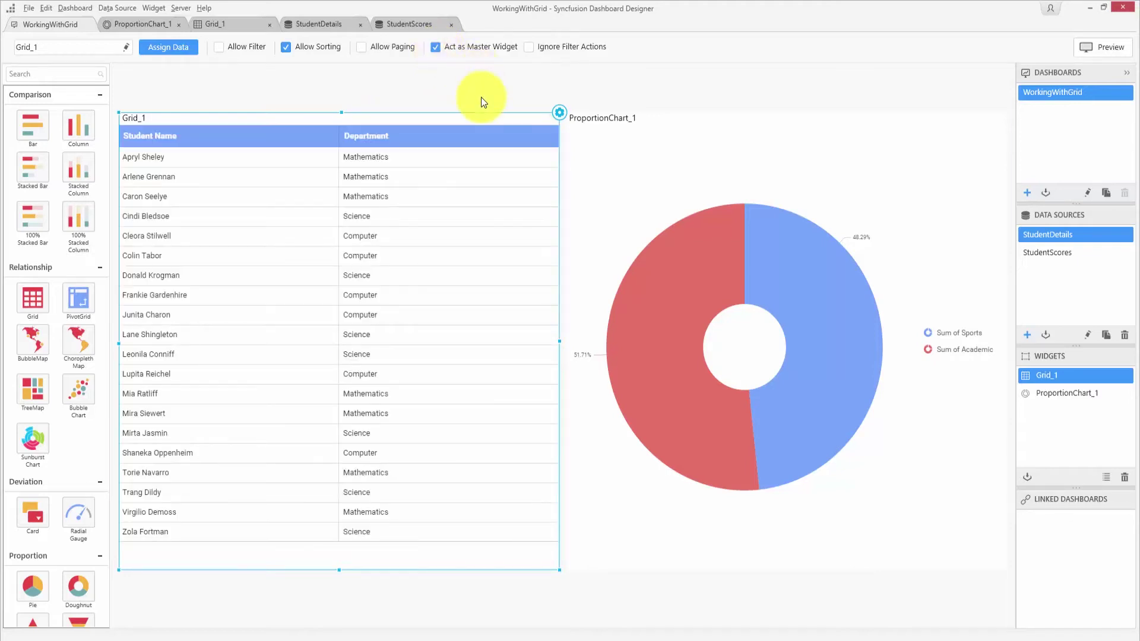
left_click(431, 100)
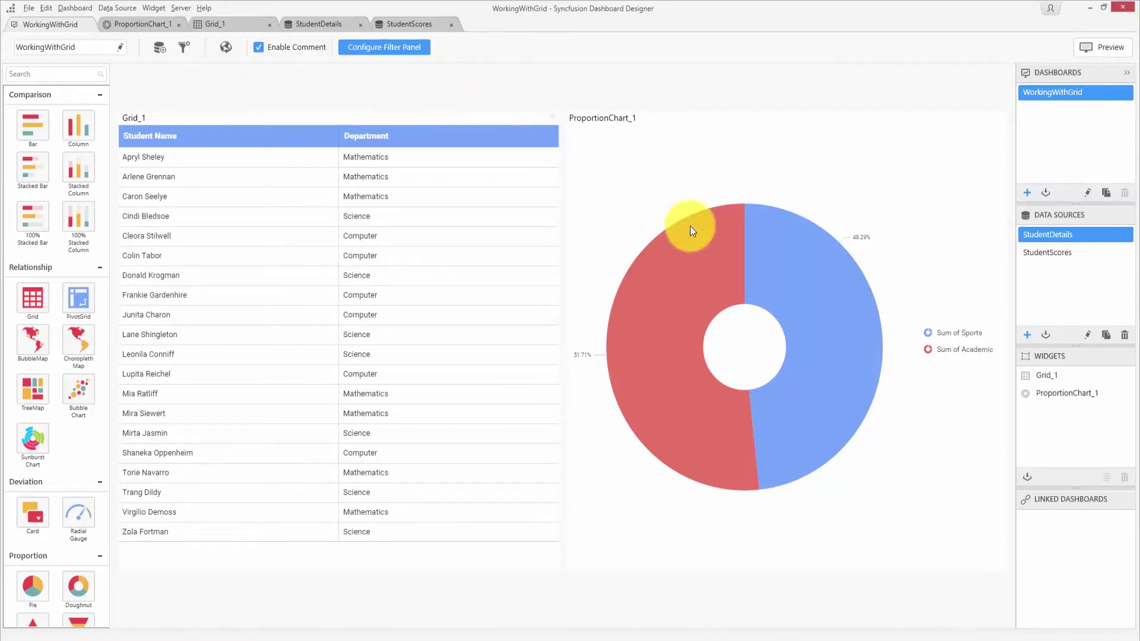
left_click(185, 52)
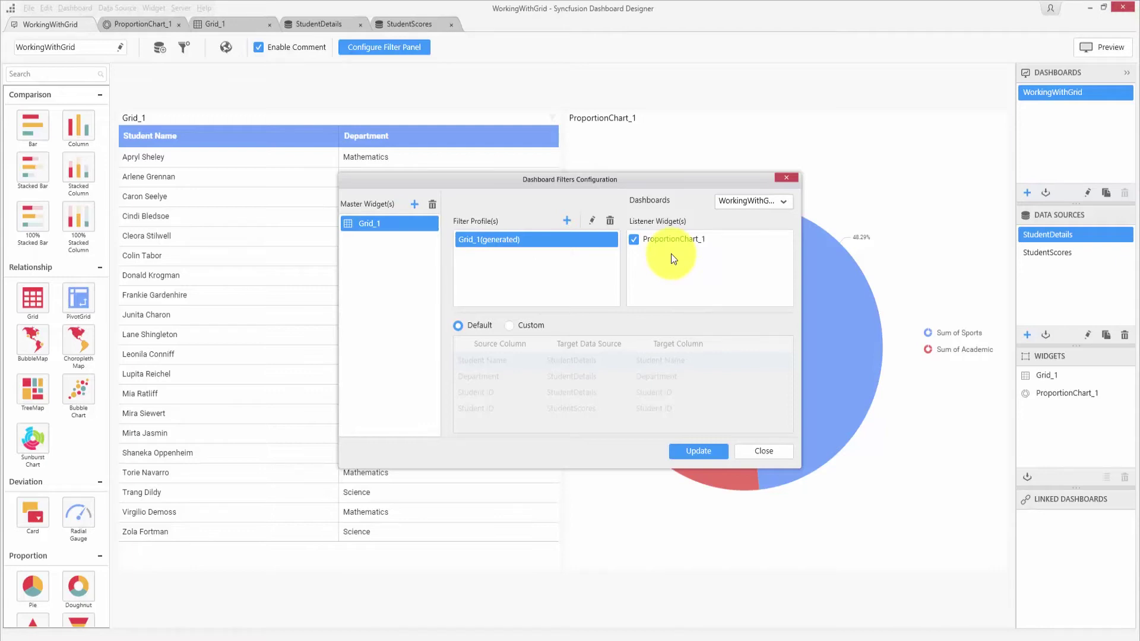
left_click(509, 325)
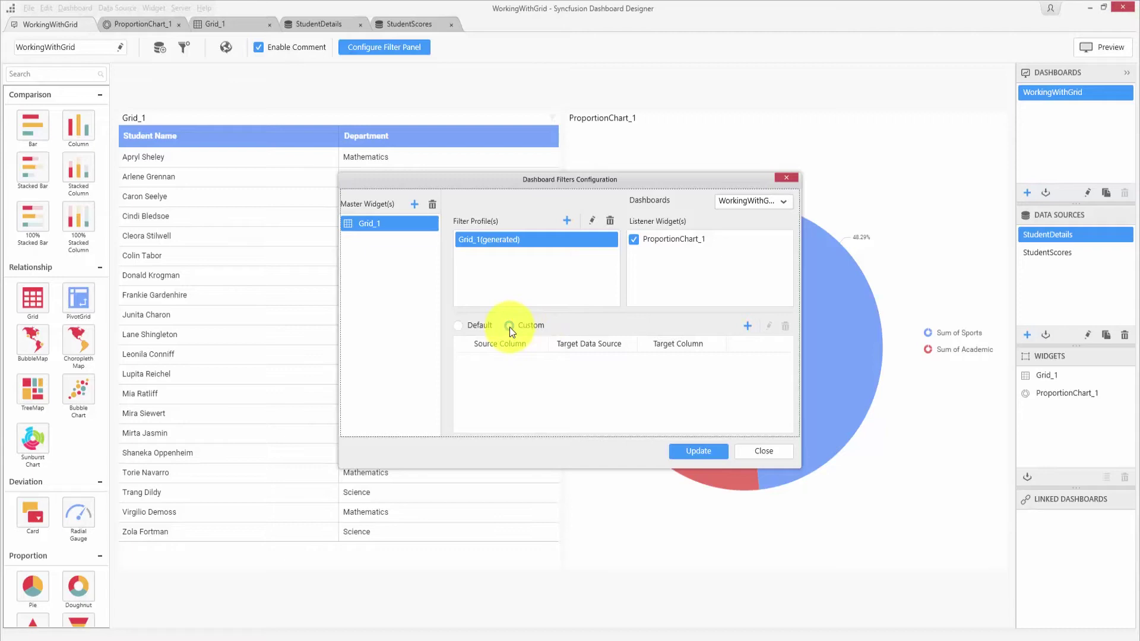
Add a filter mapping from source column Student ID to Student ID in the StudentScores data source and update the filter configuration.
left_click(747, 325)
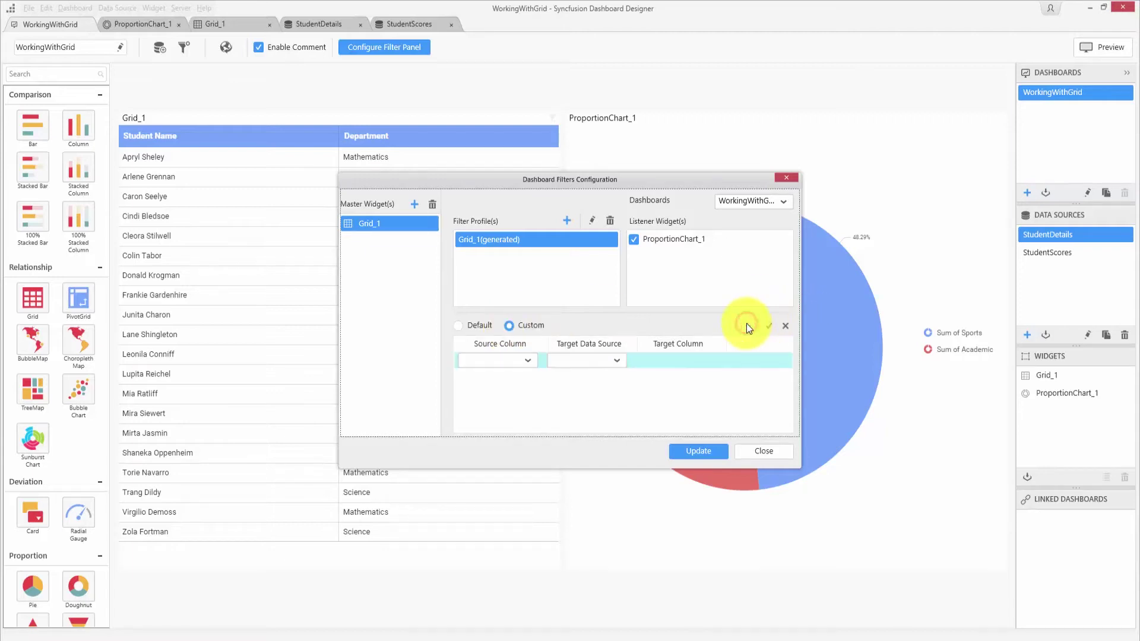
left_click(529, 362)
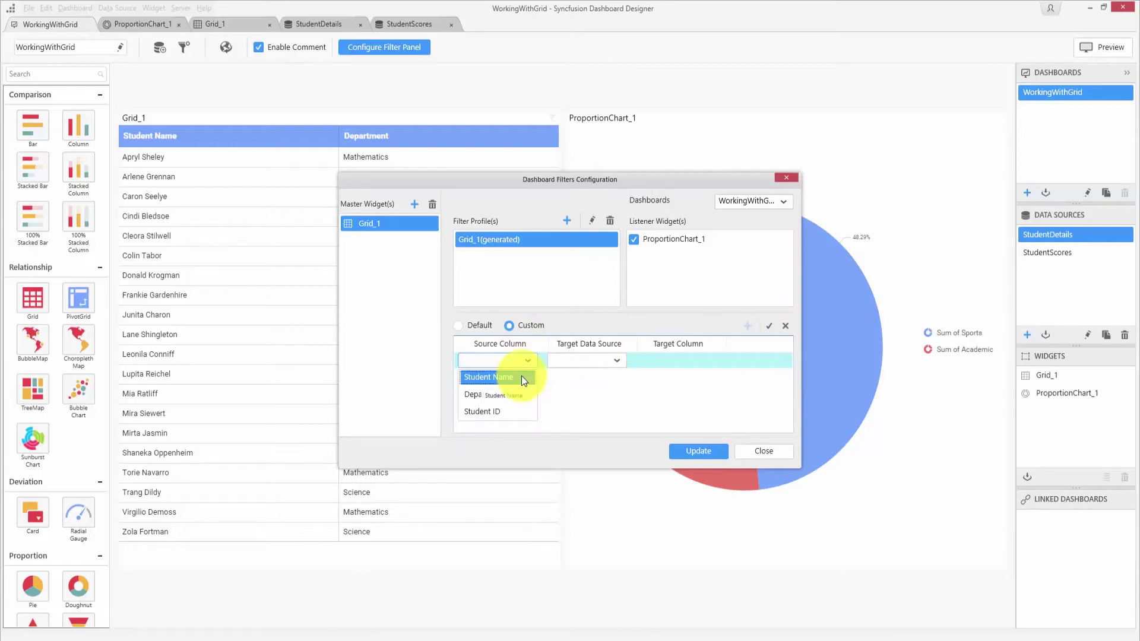
left_click(507, 412)
left_click(615, 365)
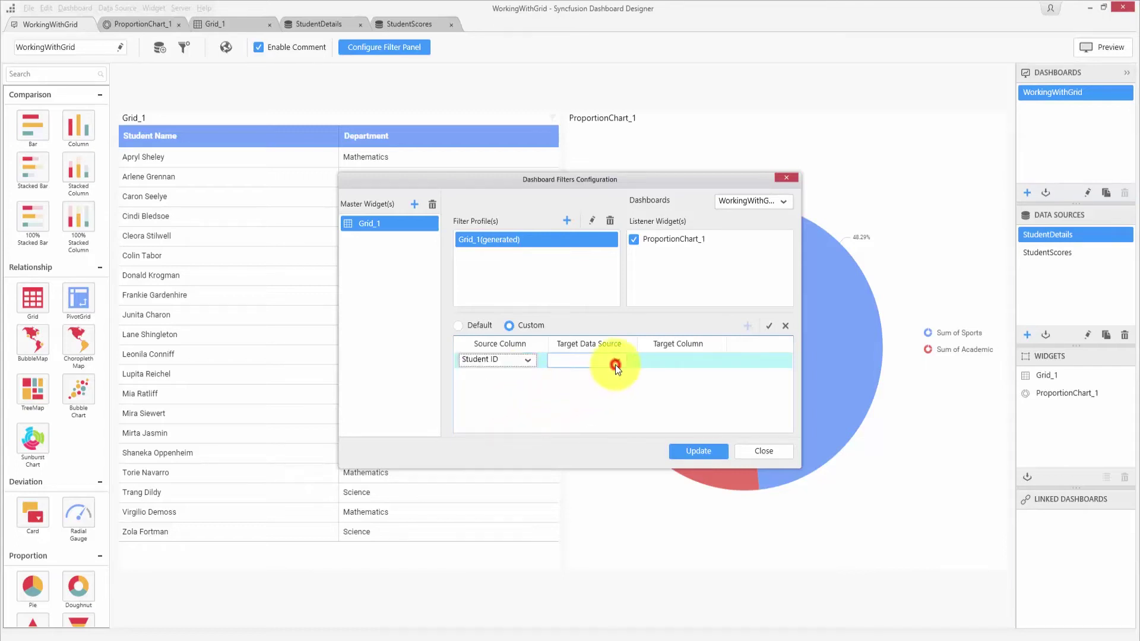
left_click(604, 397)
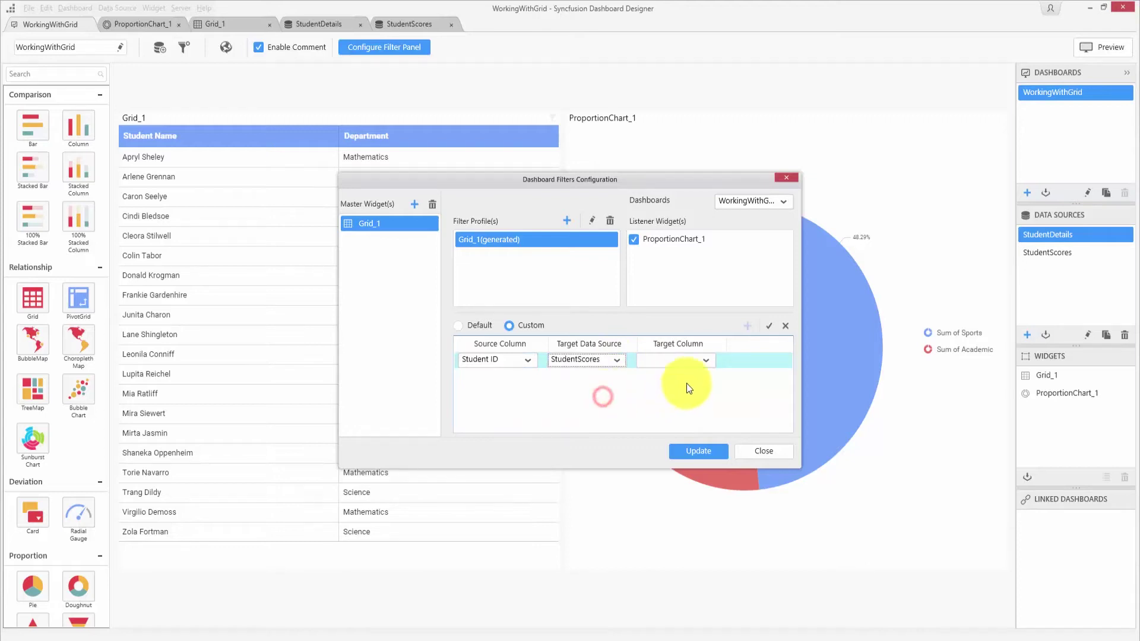
left_click(706, 366)
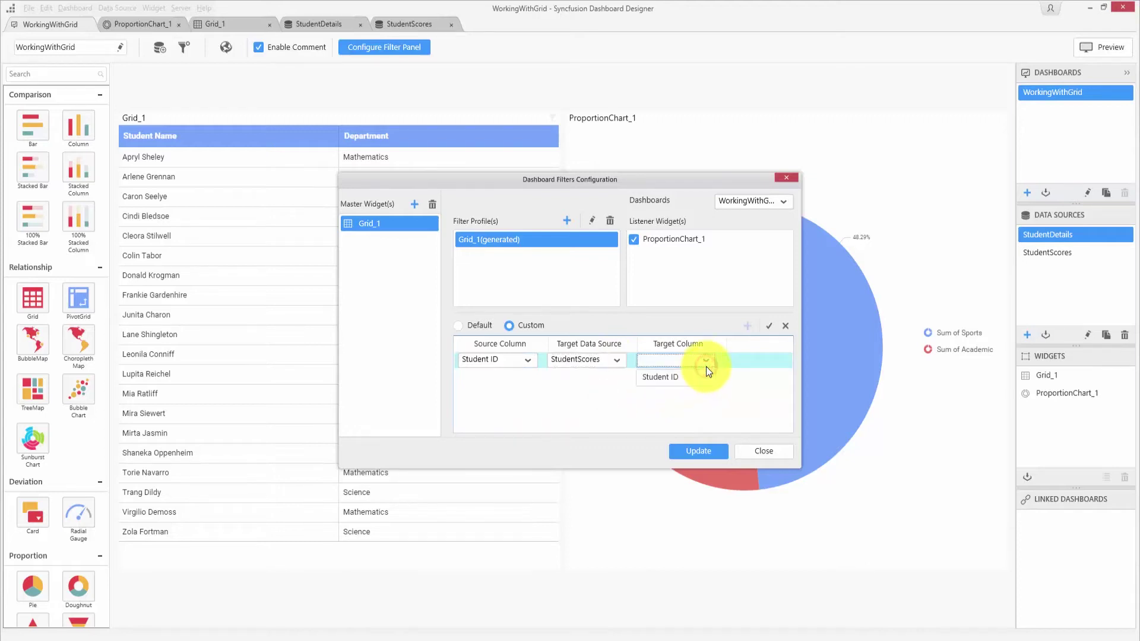
left_click(693, 379)
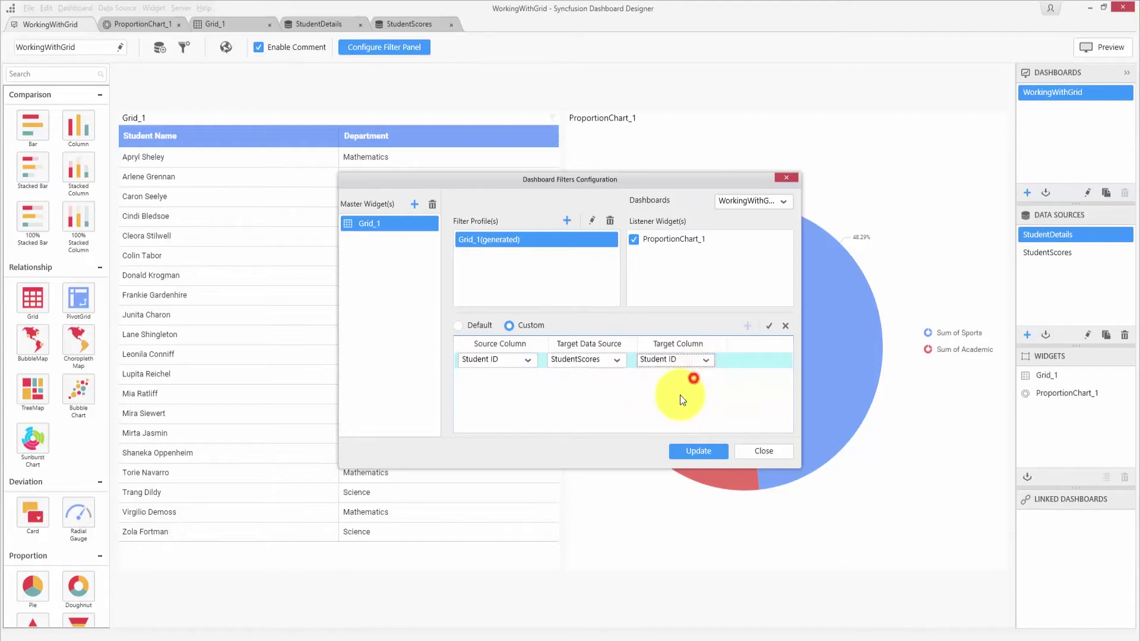
left_click(768, 327)
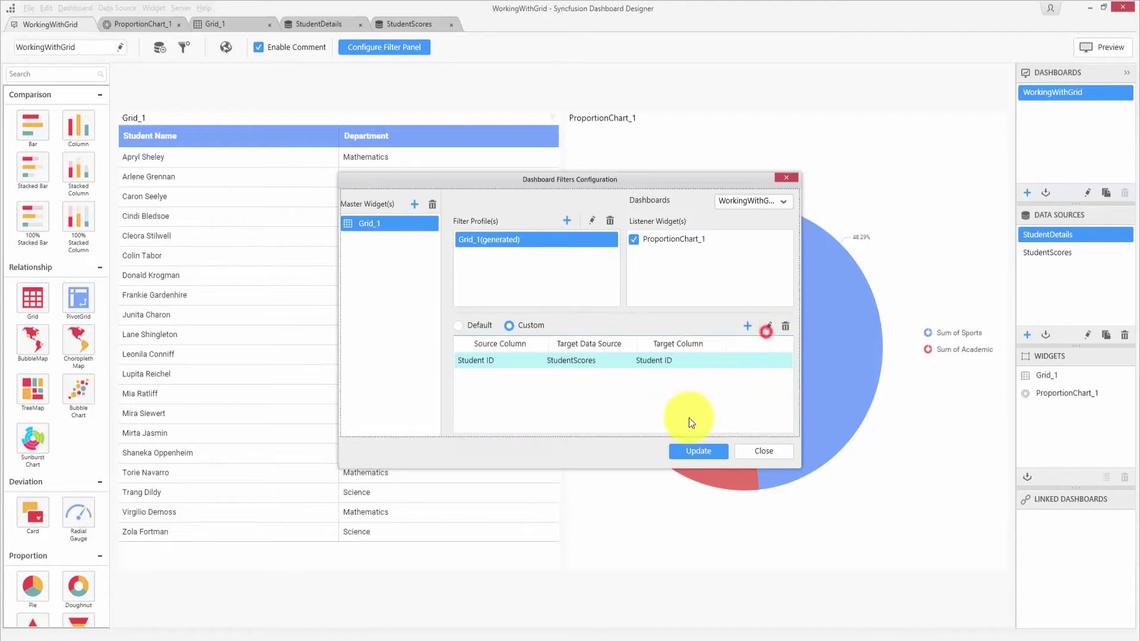
left_click(693, 455)
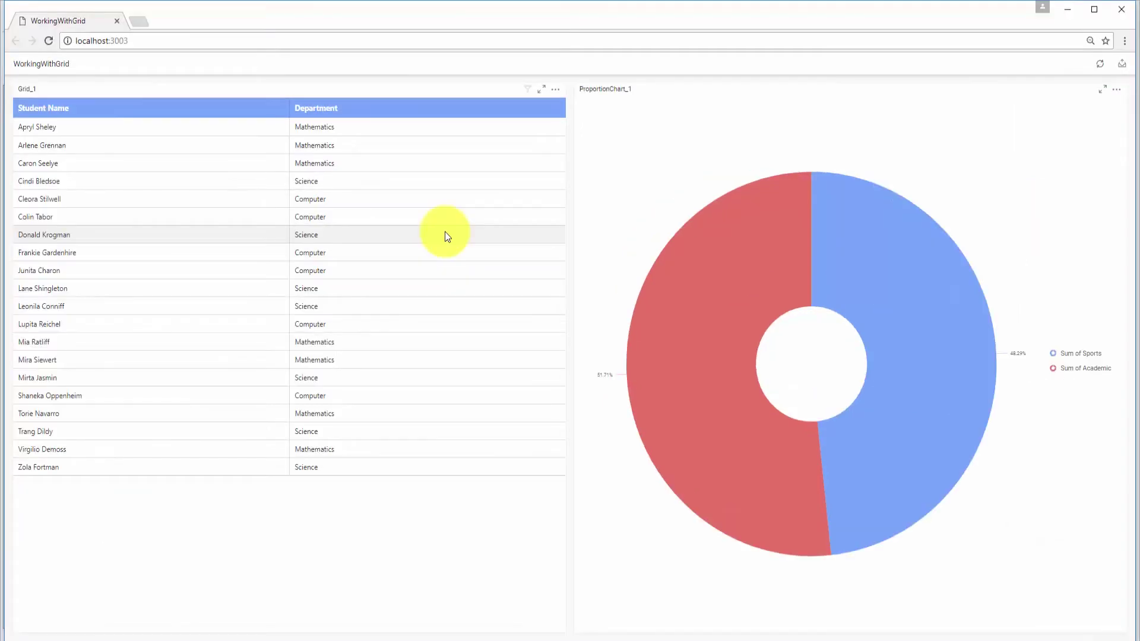
Select different student rows in the previewed dashboard's grid to check how they filter the doughnut chart.
left_click(445, 234)
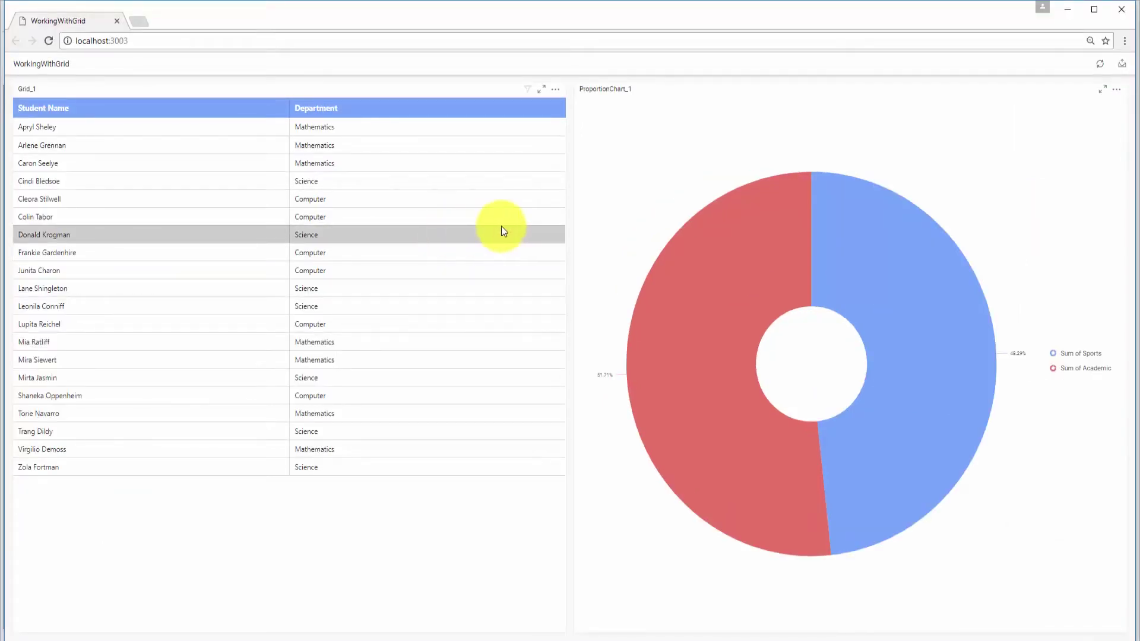
mouse_move(739, 248)
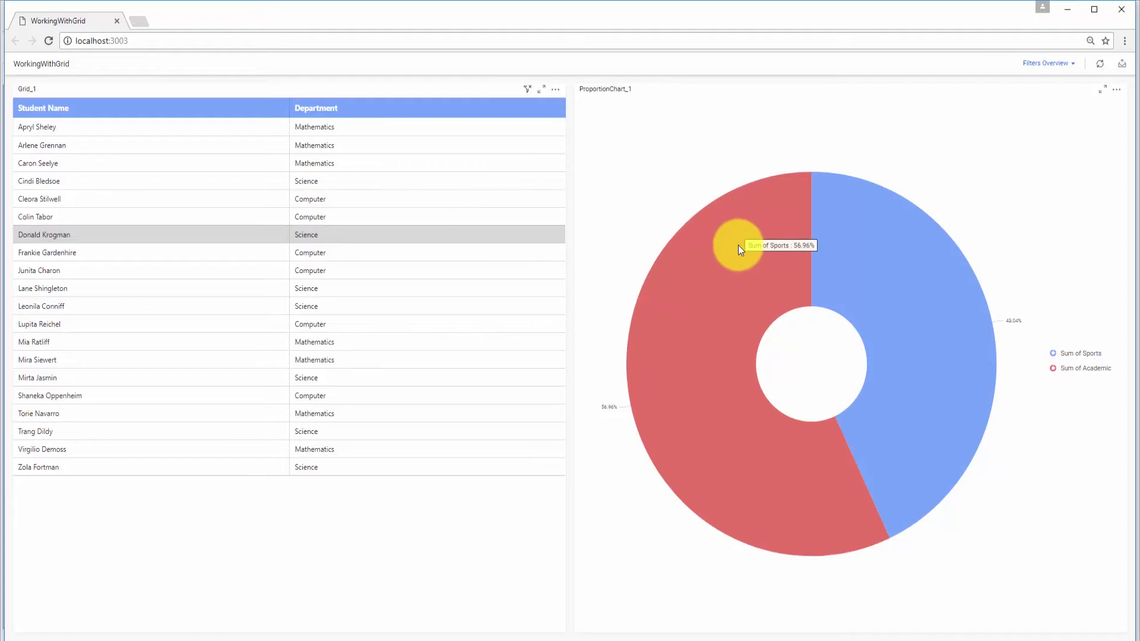
left_click(397, 407)
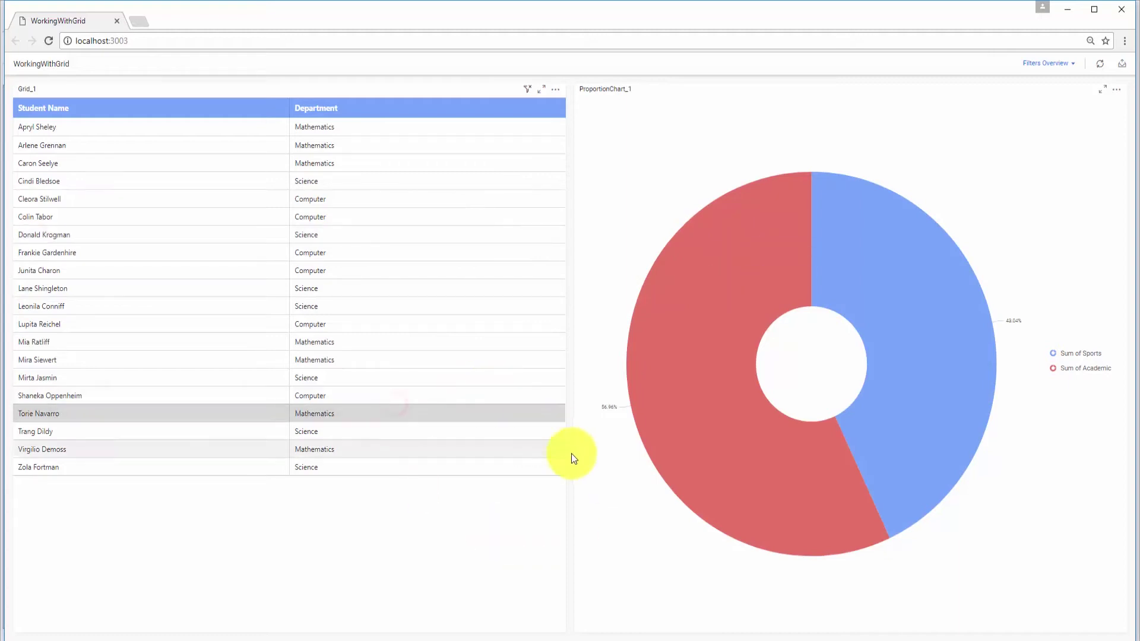
left_click(493, 450)
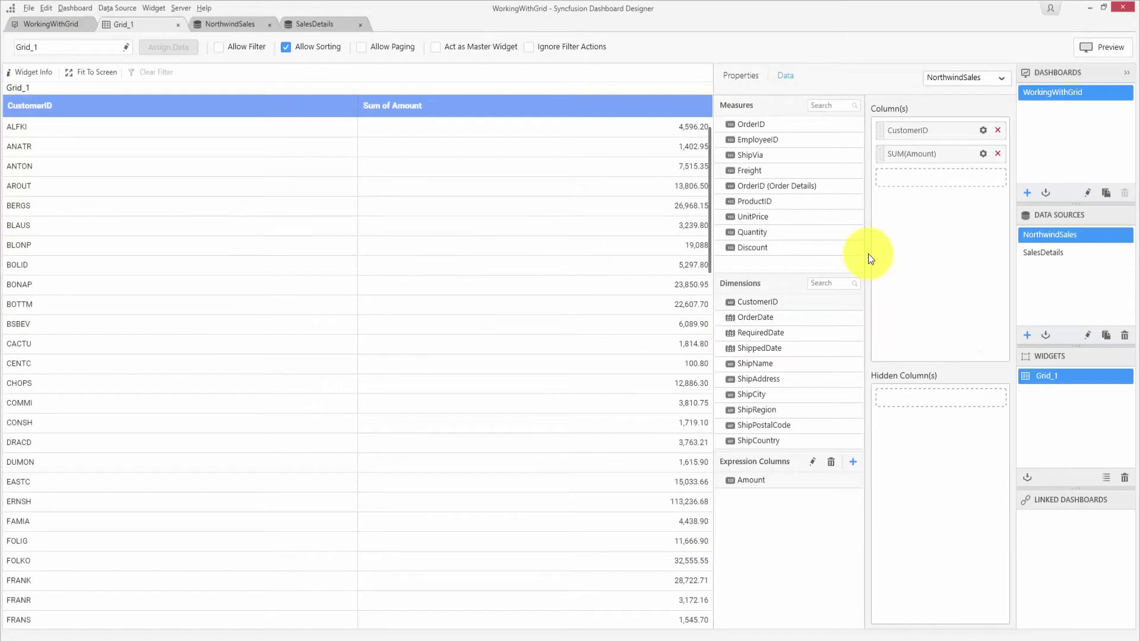
Examine the CustomerID column's sort options and its value list, condition and rank filters, leaving them unchanged.
left_click(985, 132)
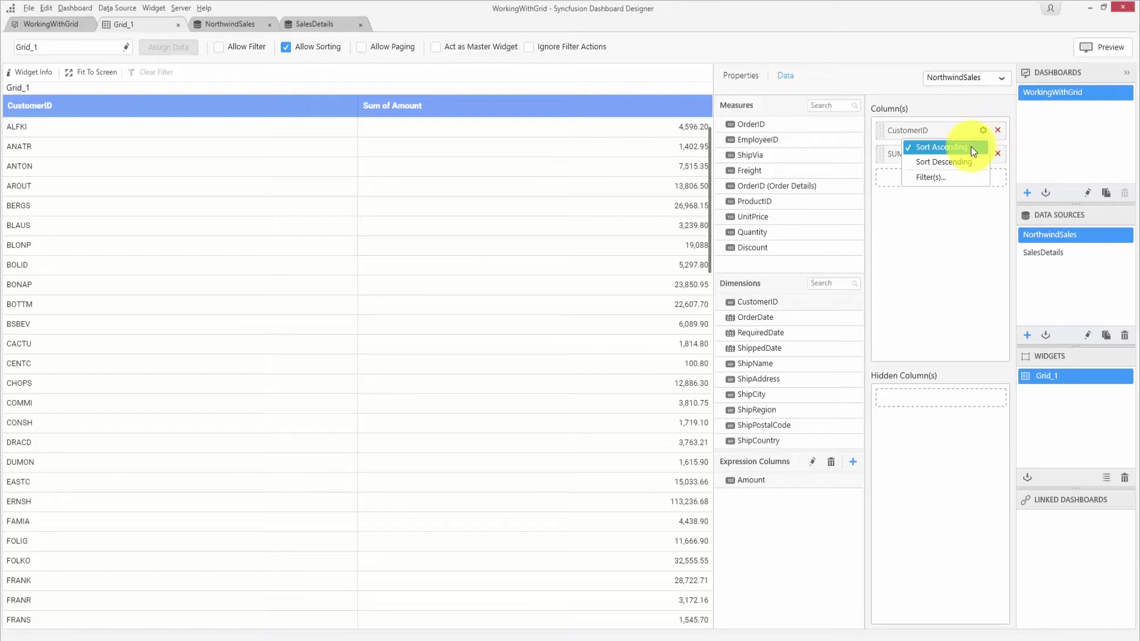
left_click(948, 181)
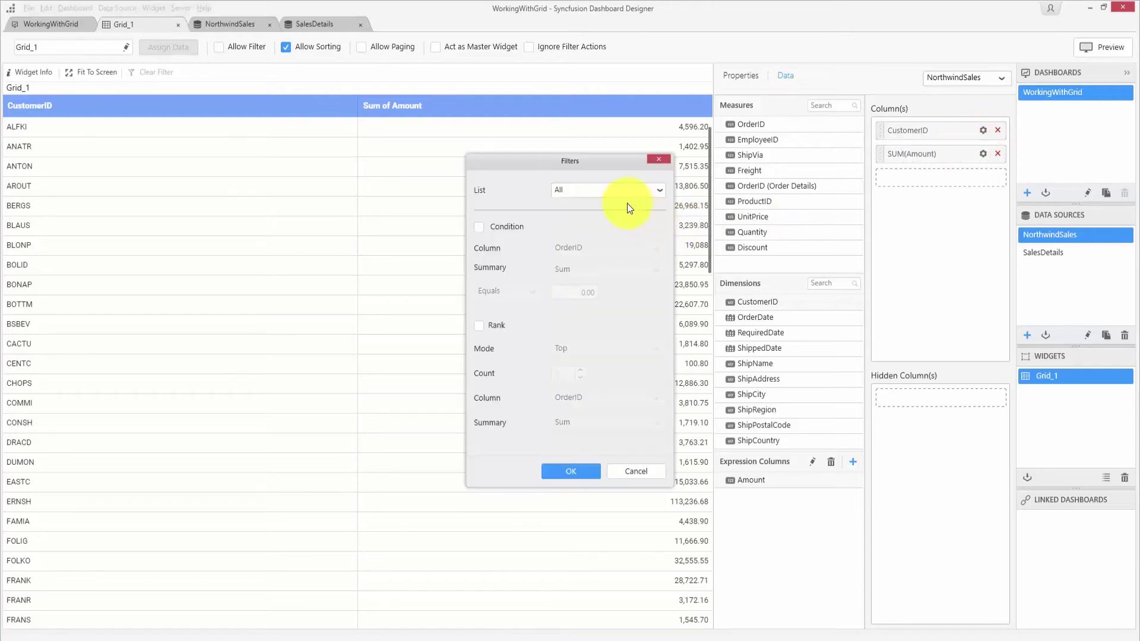
left_click(610, 189)
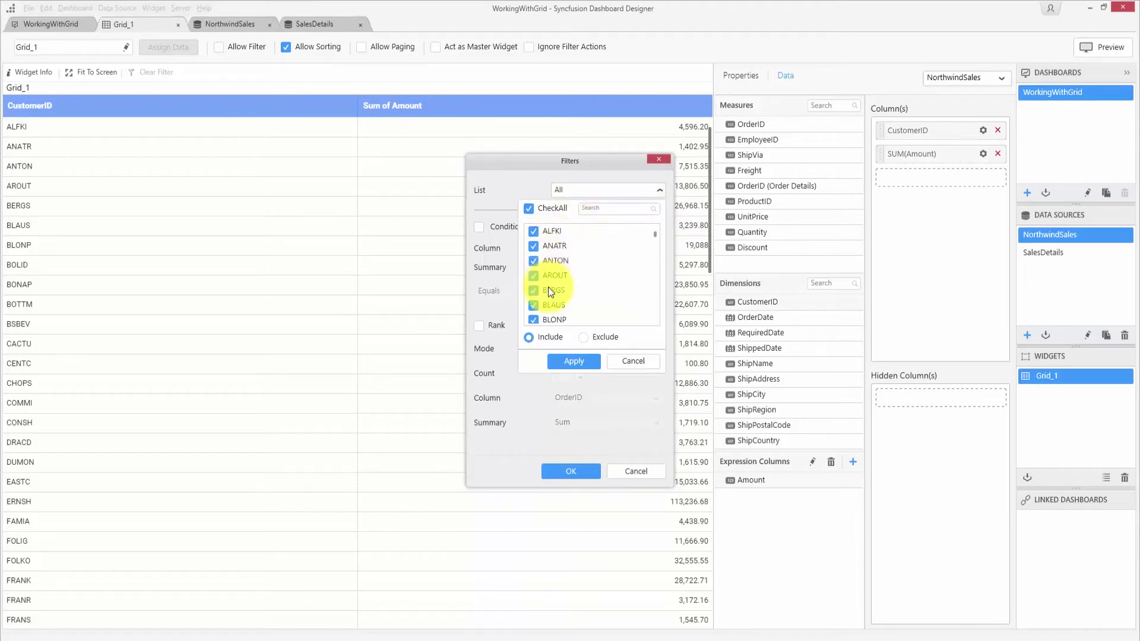
left_click(536, 190)
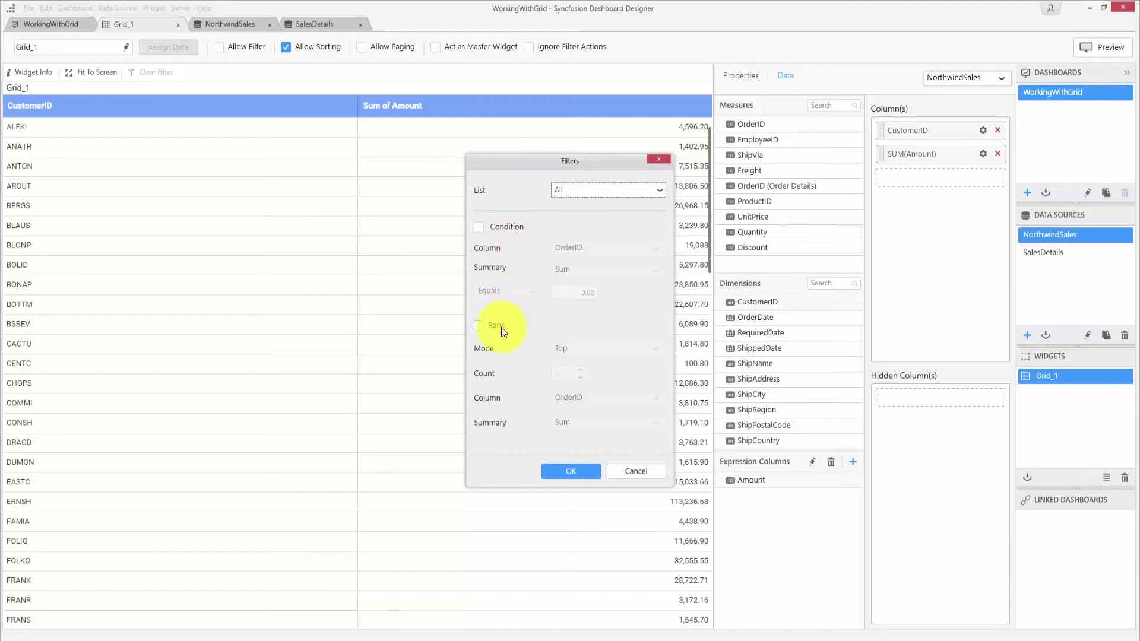
key("Escape")
Examine the SUM(Amount) column's summary options and its measure filter range settings without applying a filter.
left_click(983, 154)
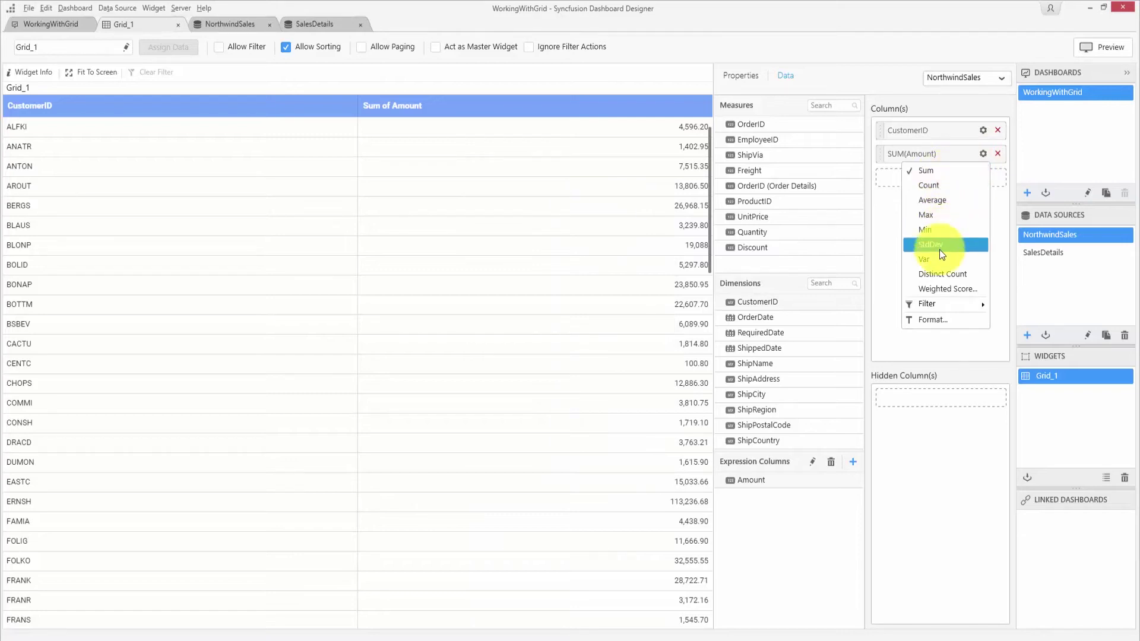
mouse_move(941, 303)
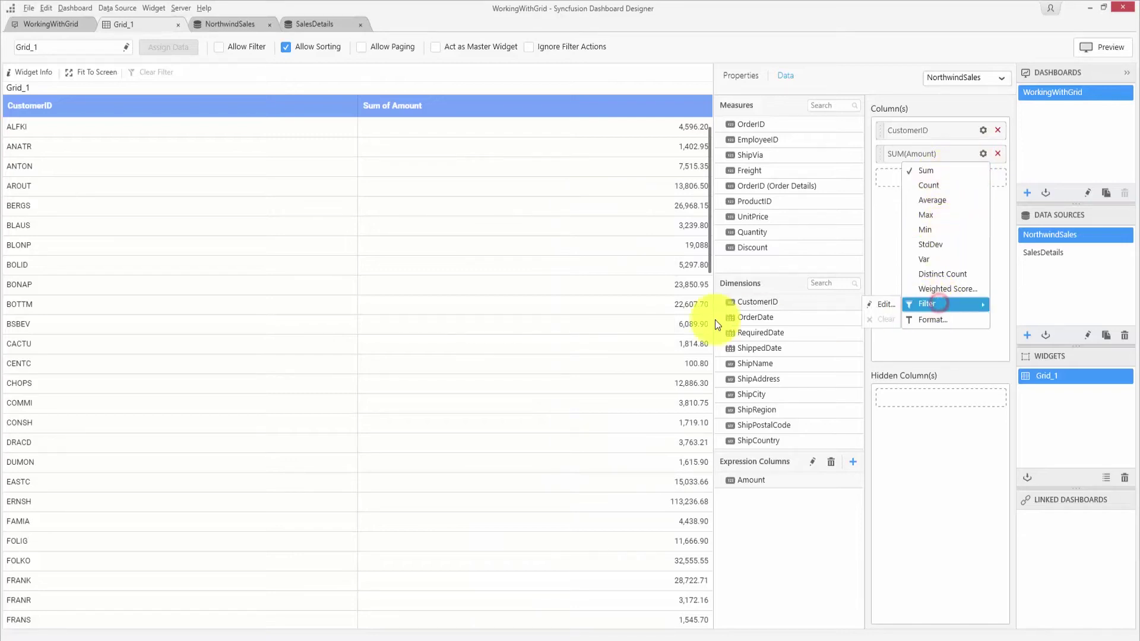
left_click(871, 308)
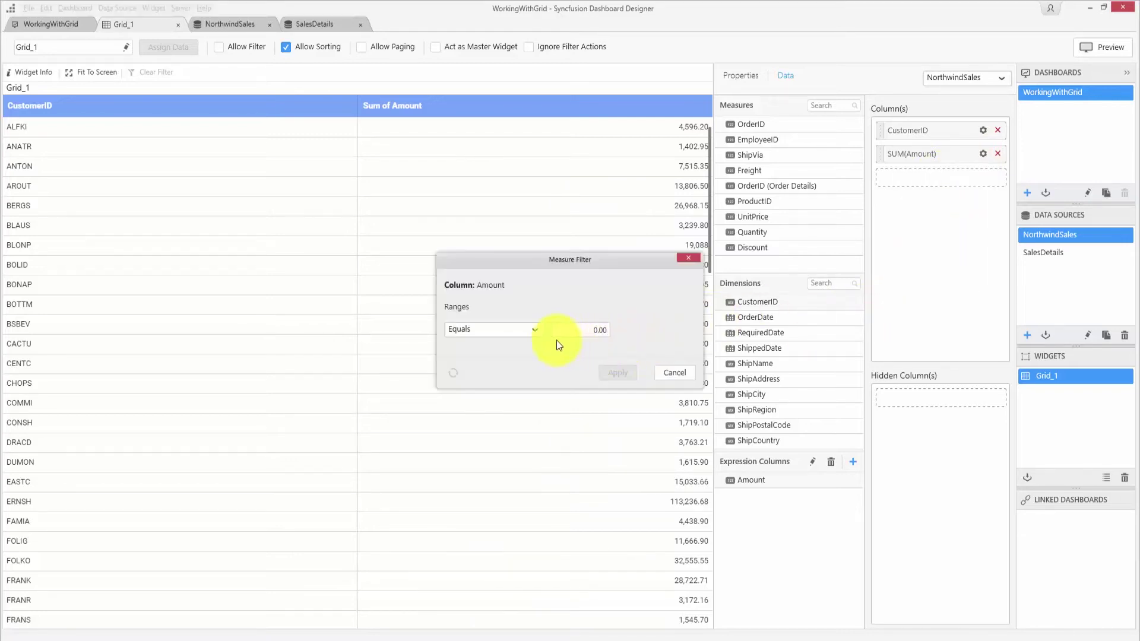
left_click(530, 335)
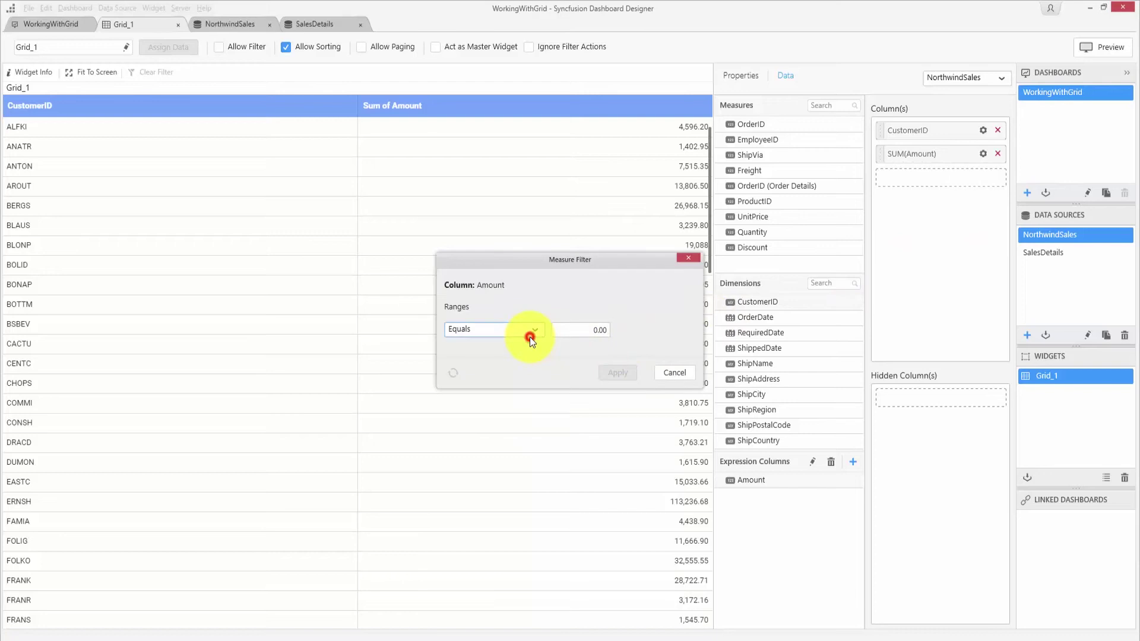
left_click(682, 263)
left_click(682, 262)
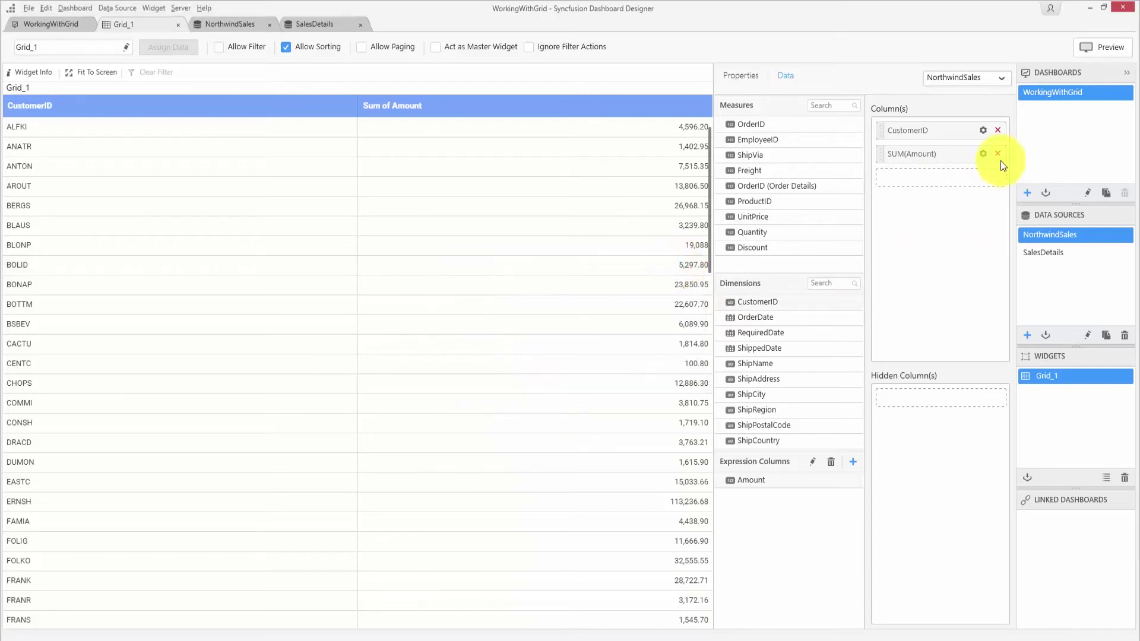
Format the SUM(Amount) column as Currency with Thousands representation.
left_click(983, 155)
left_click(926, 316)
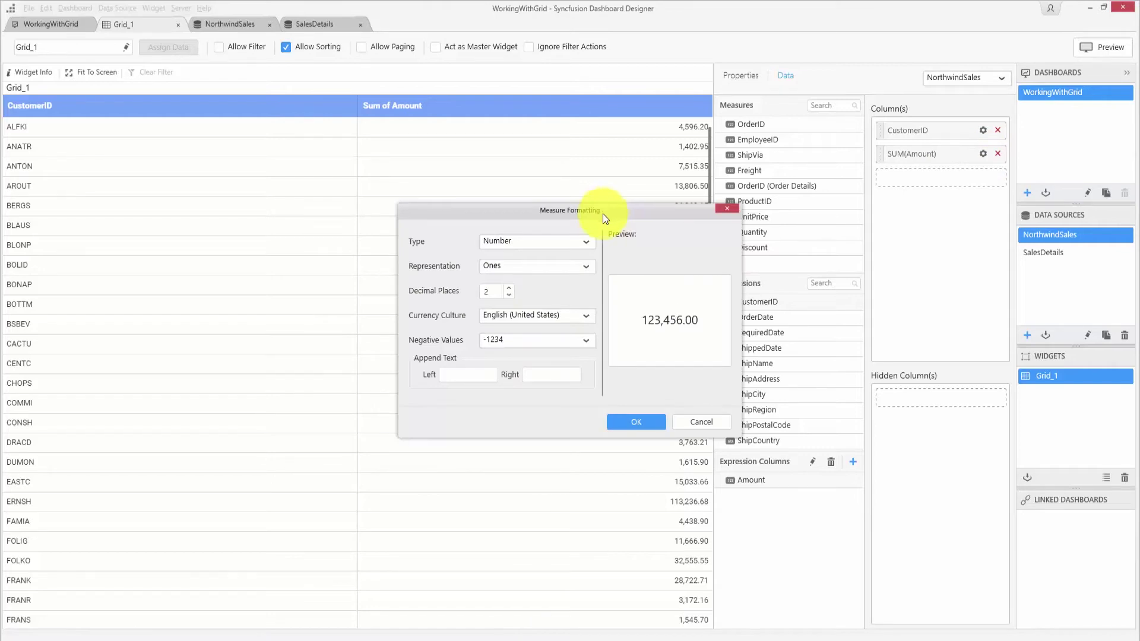
left_click(582, 242)
left_click(557, 276)
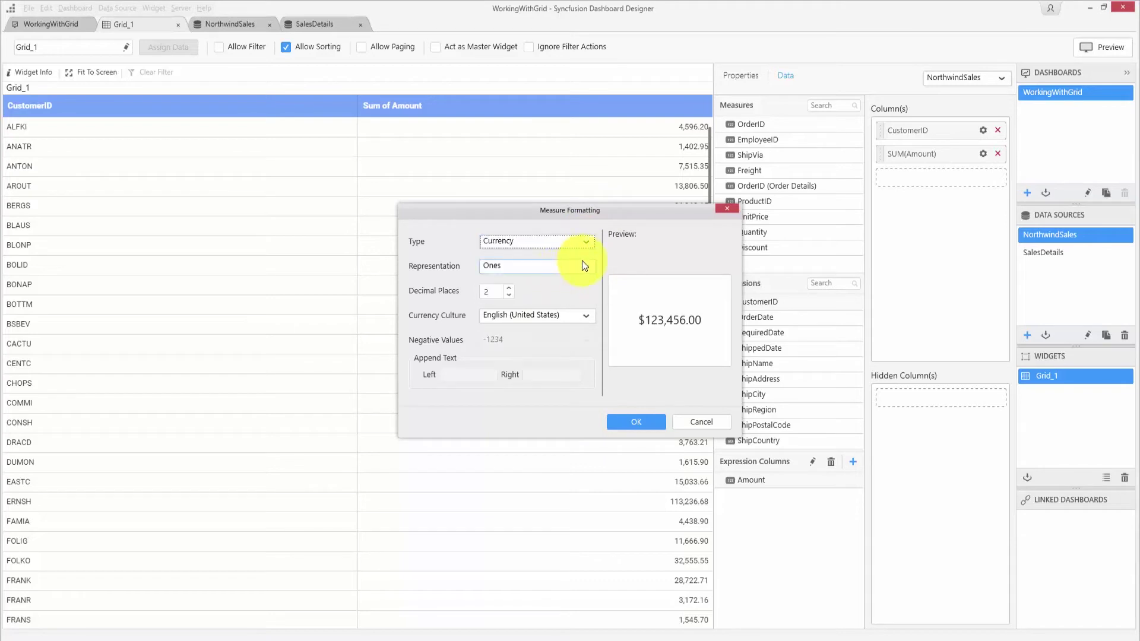
left_click(582, 261)
left_click(539, 318)
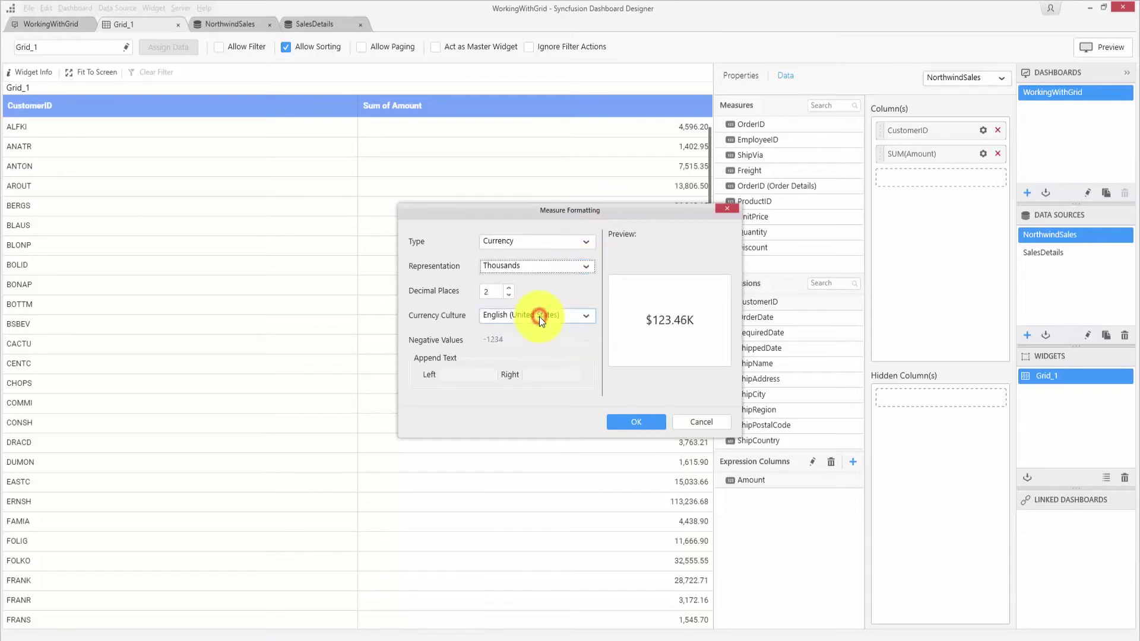
left_click(639, 424)
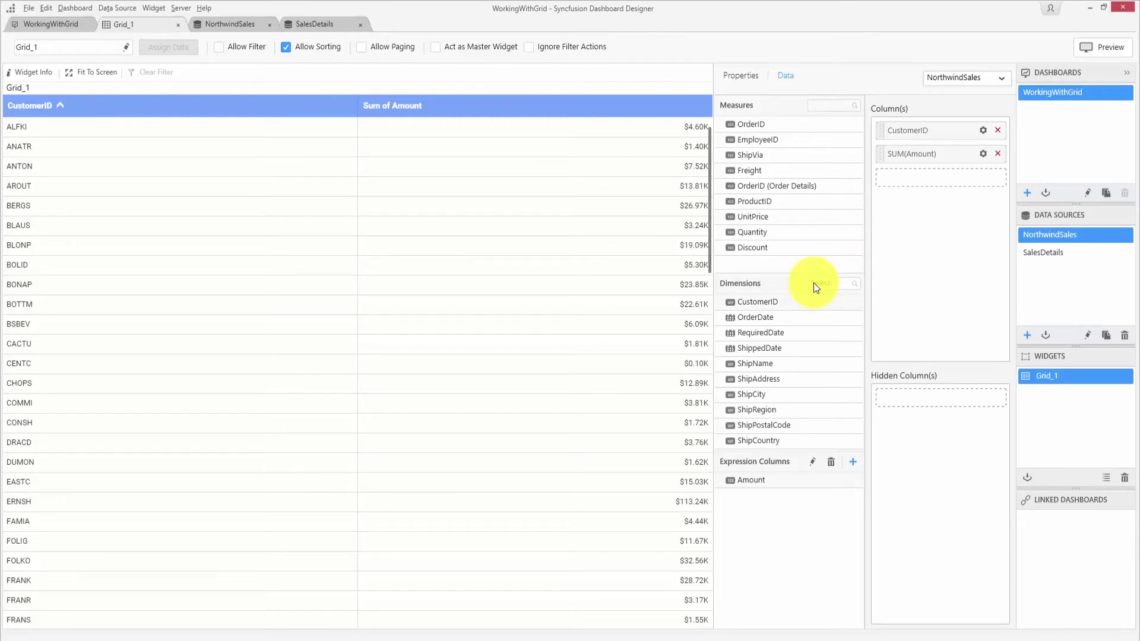
Set the Grid_1 widget's header to "CustomerID VS Amount" and its description to "Demo grid Widget.".
left_click(741, 76)
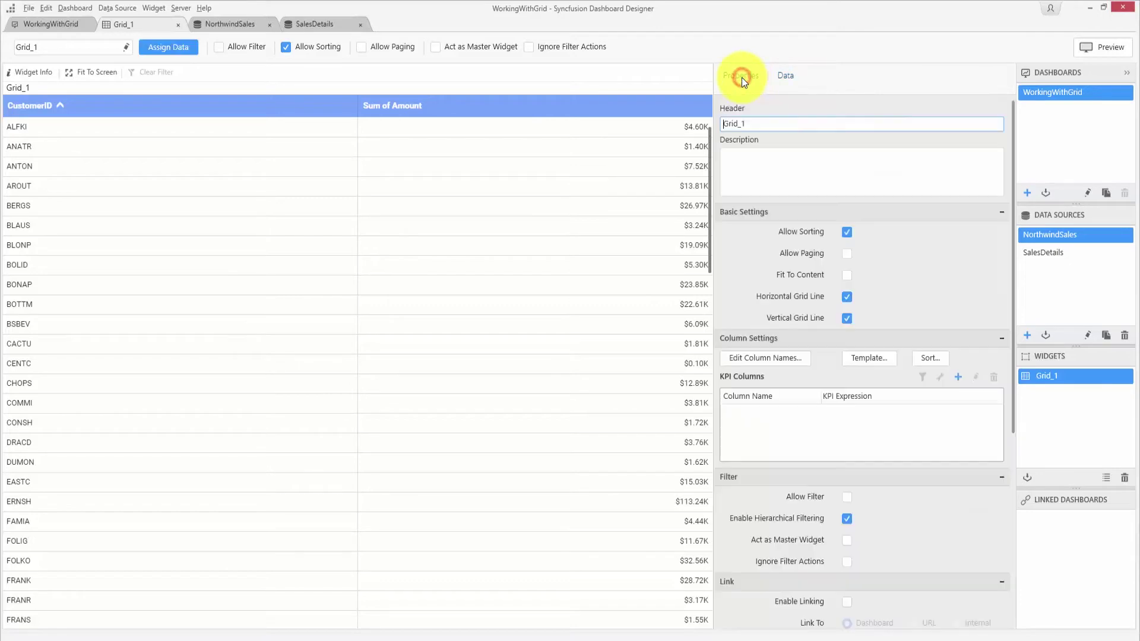
double_click(773, 124)
type("CustomerID V")
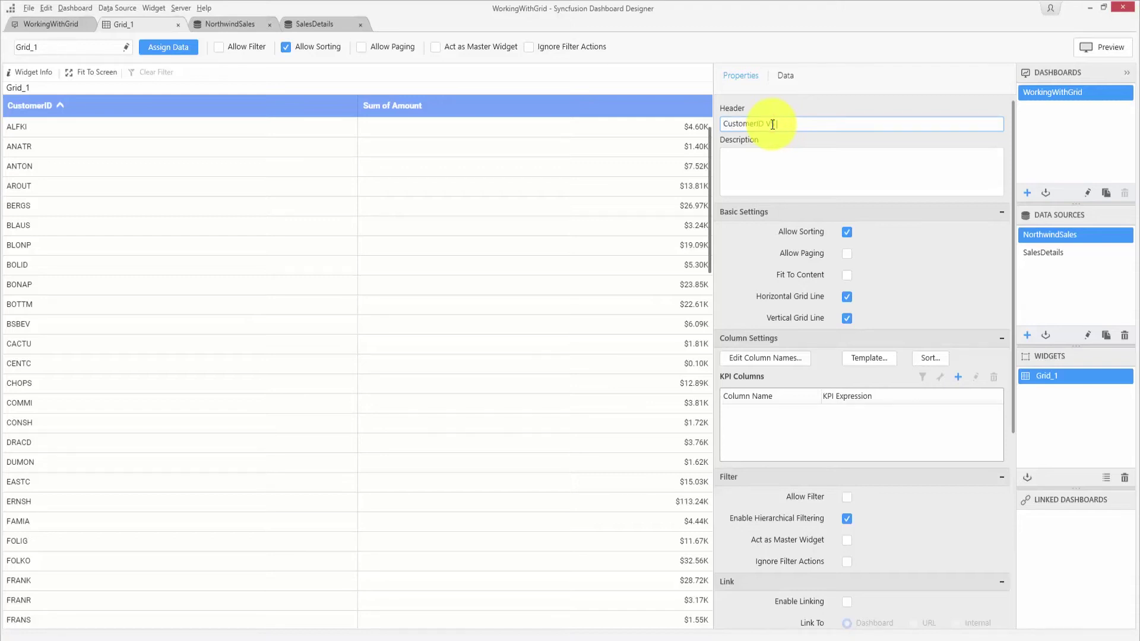
type("S Amount")
left_click(786, 167)
type("Demo grid Widget.")
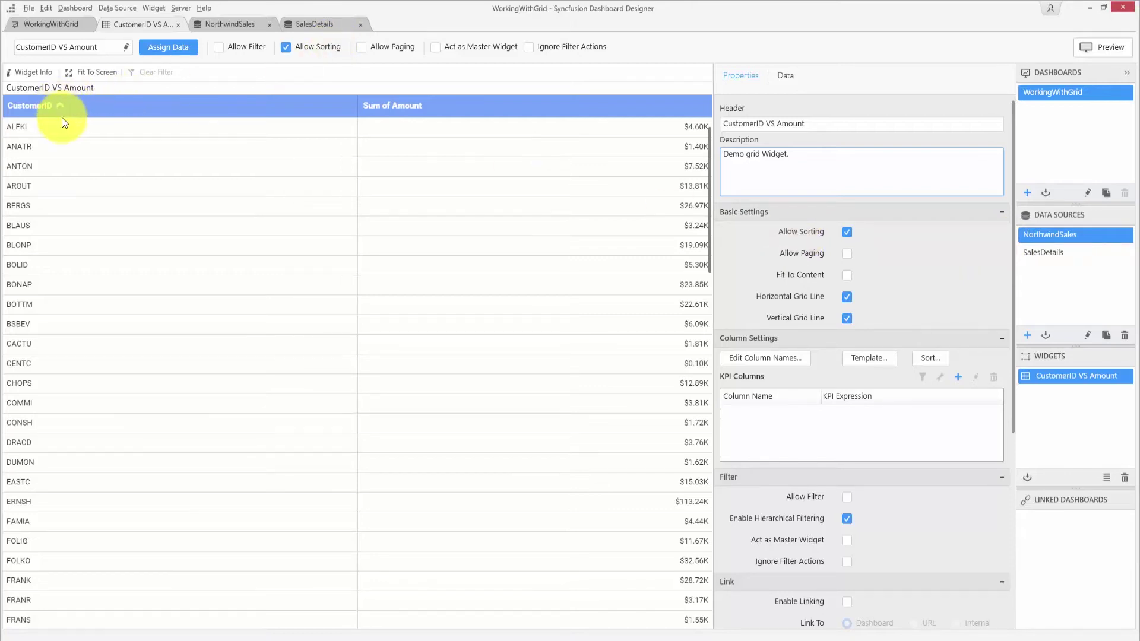
Reverse the grid's sort order on the CustomerID column and switch it back.
left_click(61, 108)
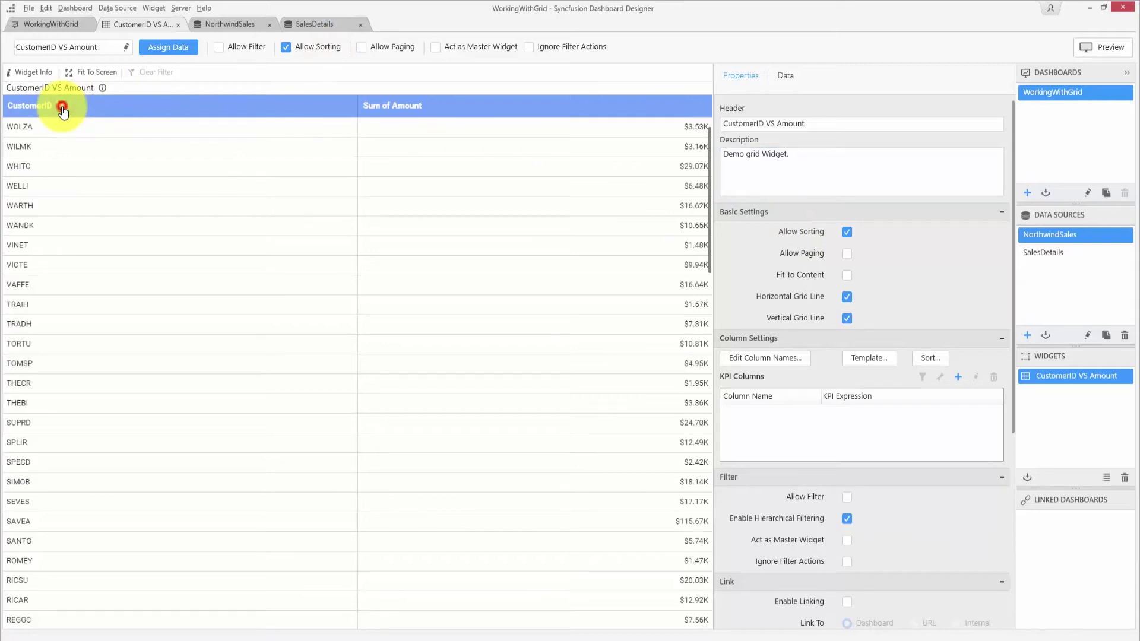
left_click(62, 108)
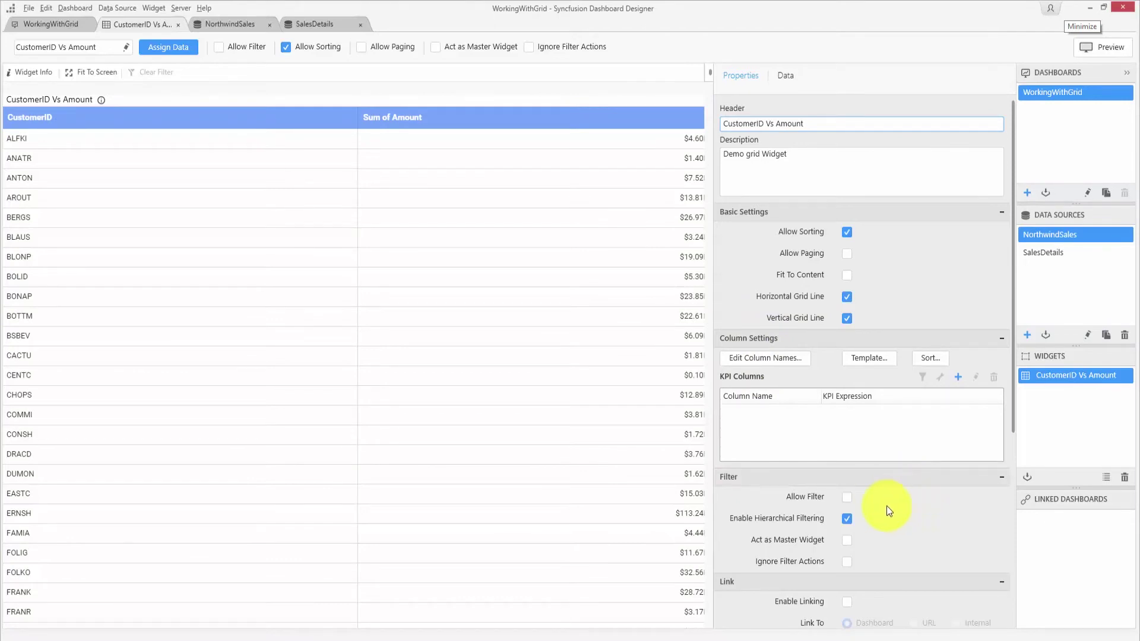
Allow filtering on the CustomerID Vs Amount grid, filter its CustomerID column by ALFKI, and clear that filter text.
left_click(847, 498)
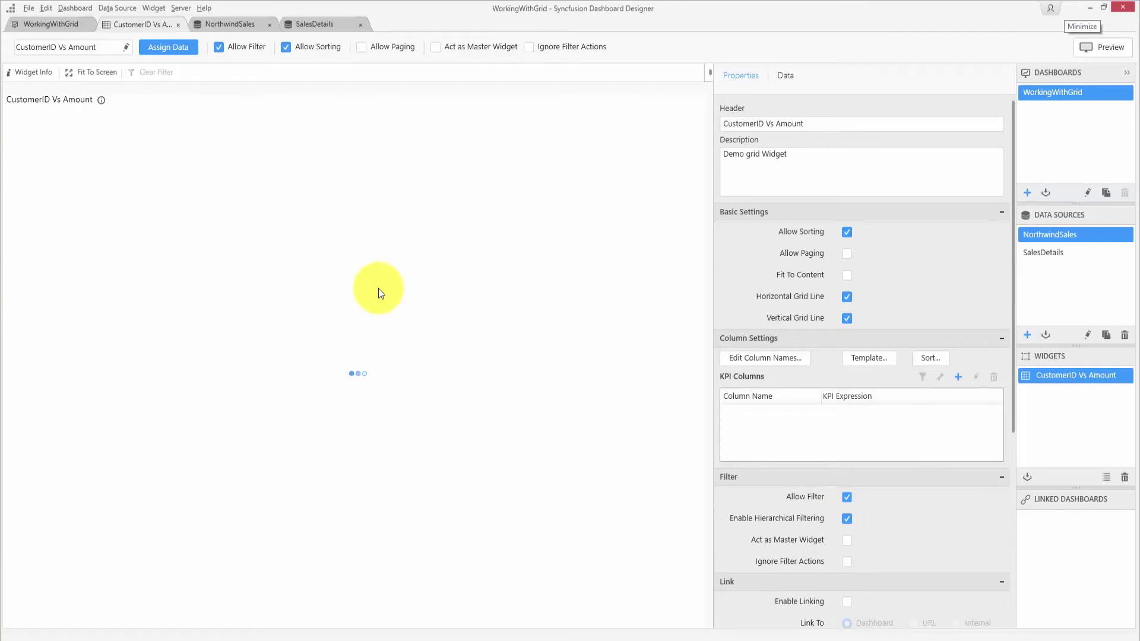
left_click(202, 130)
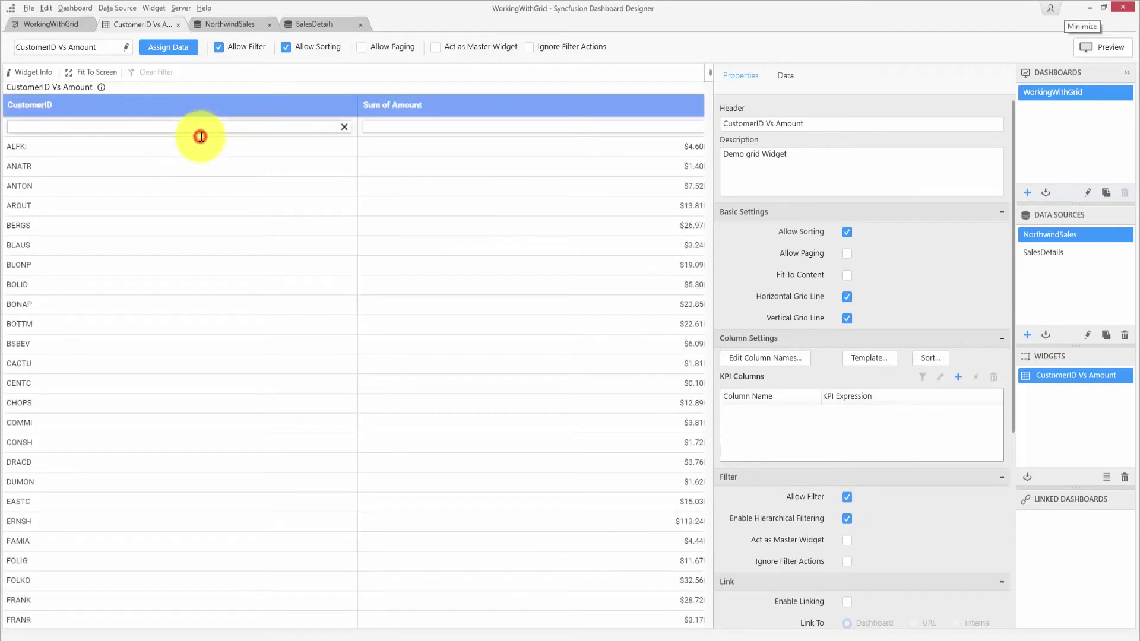
type("ALFKI")
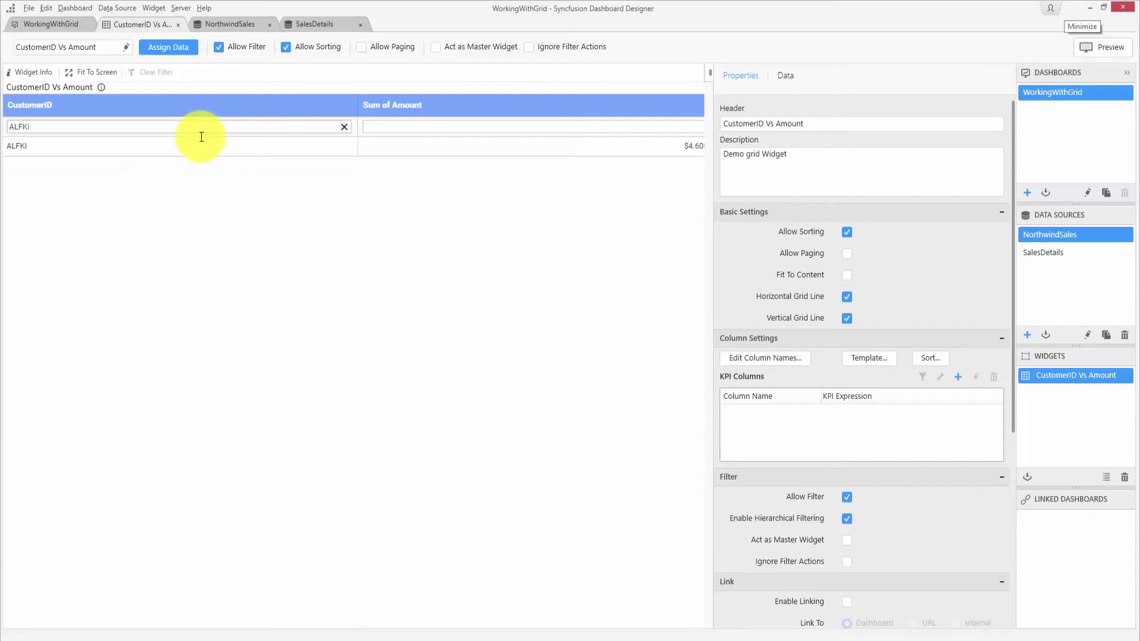
left_click(344, 127)
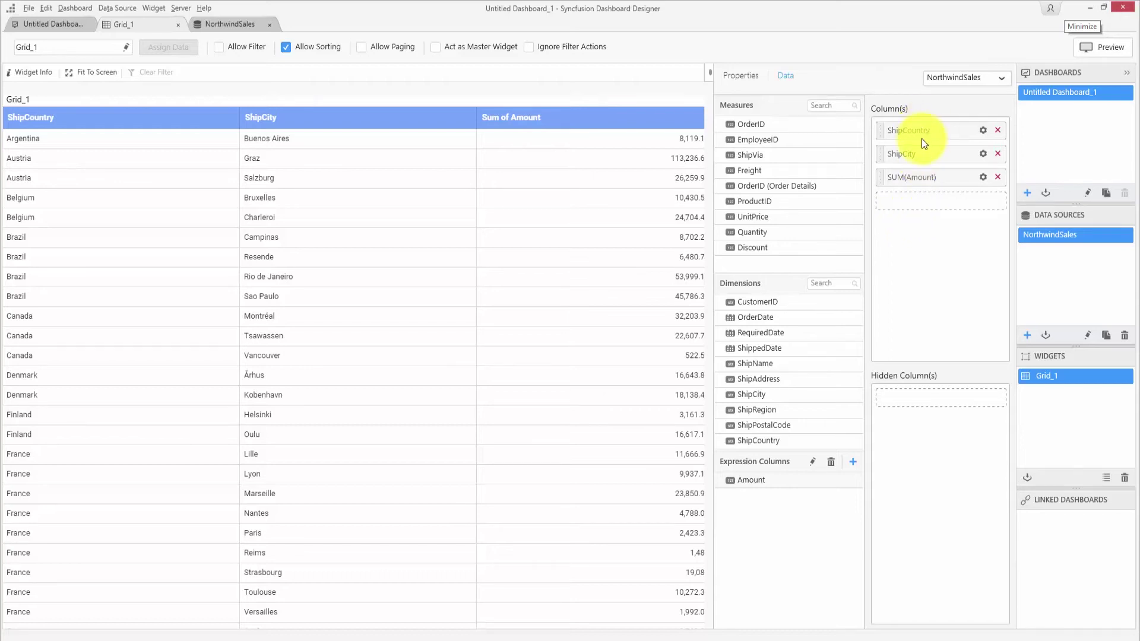
Apply a rank filter to the ShipCity column of Grid_1 in Untitled Dashboard_1, with mode Top, count 5 and summary Sum.
left_click_drag(924, 156, 924, 157)
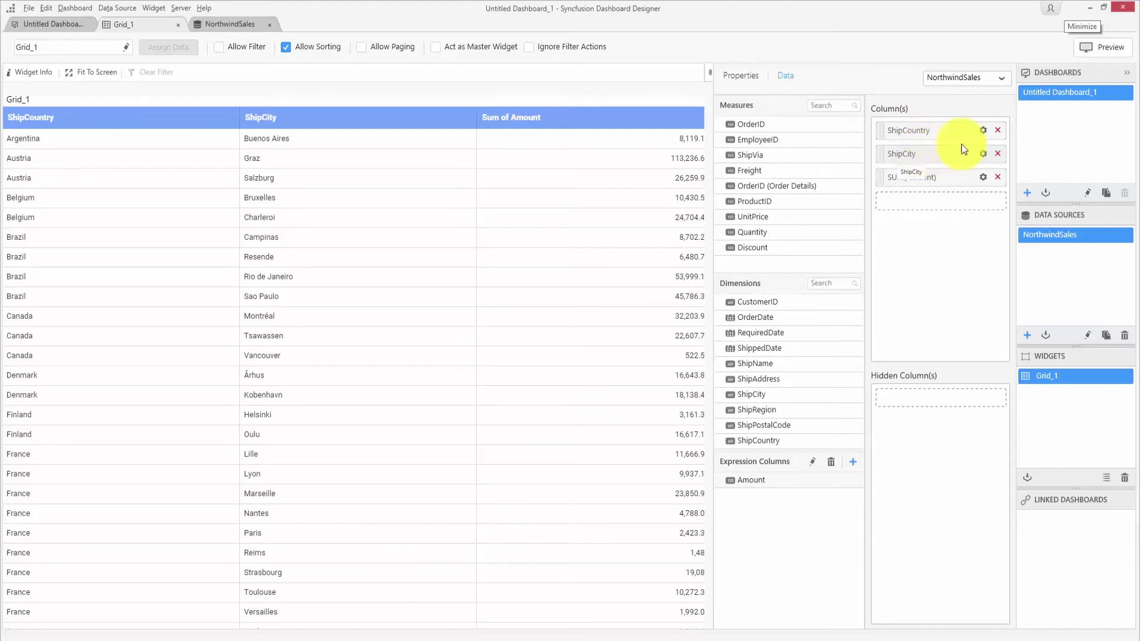
left_click(984, 154)
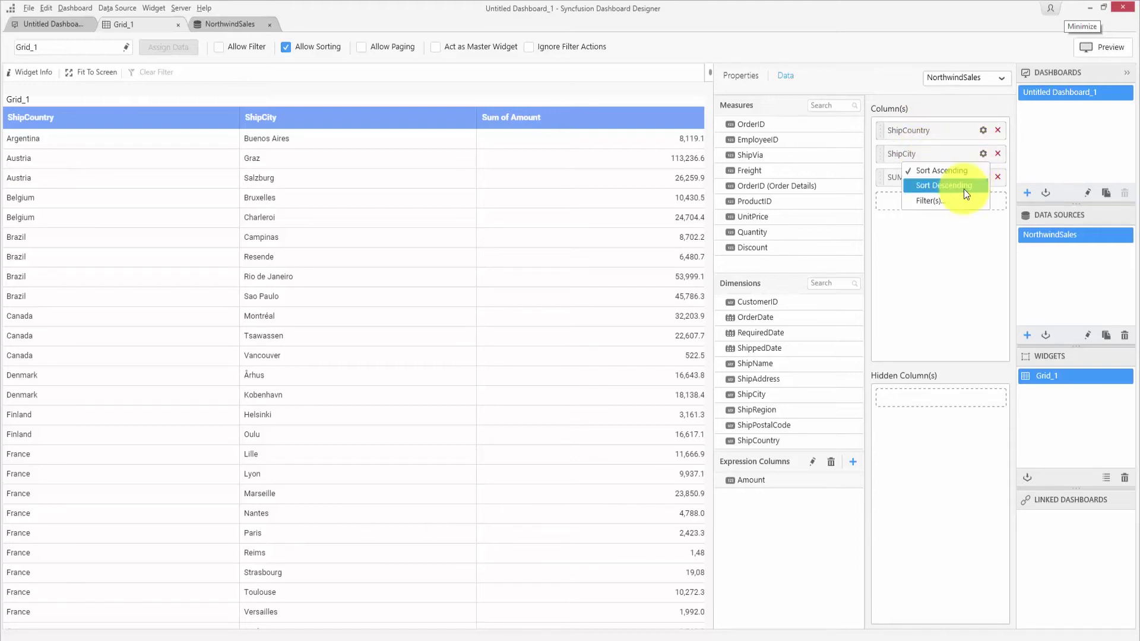
left_click(944, 201)
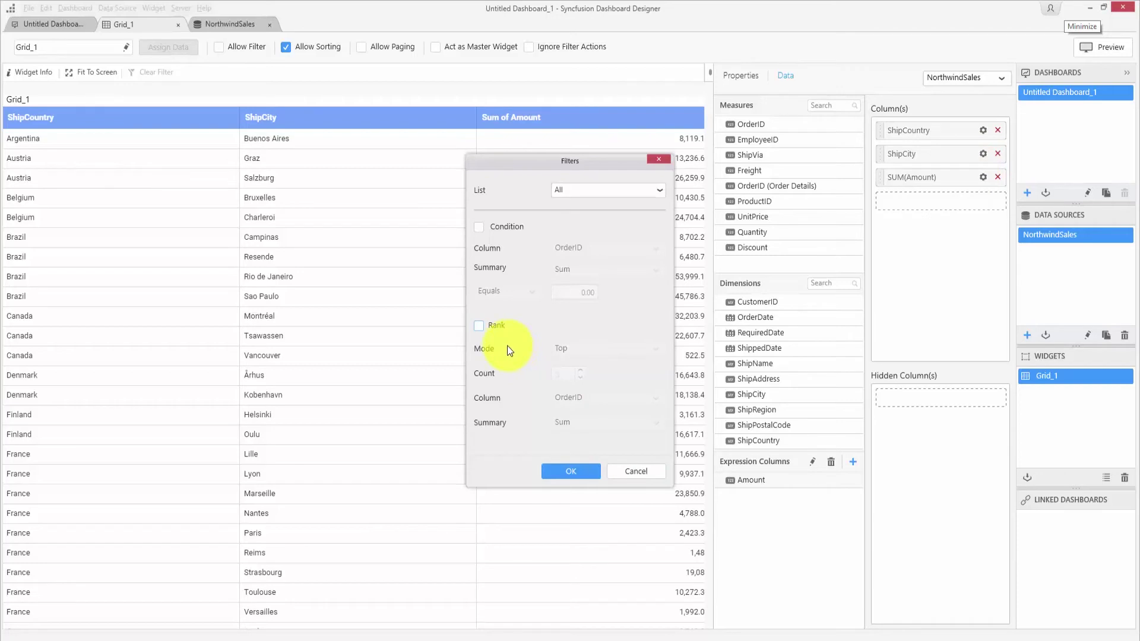
left_click(478, 326)
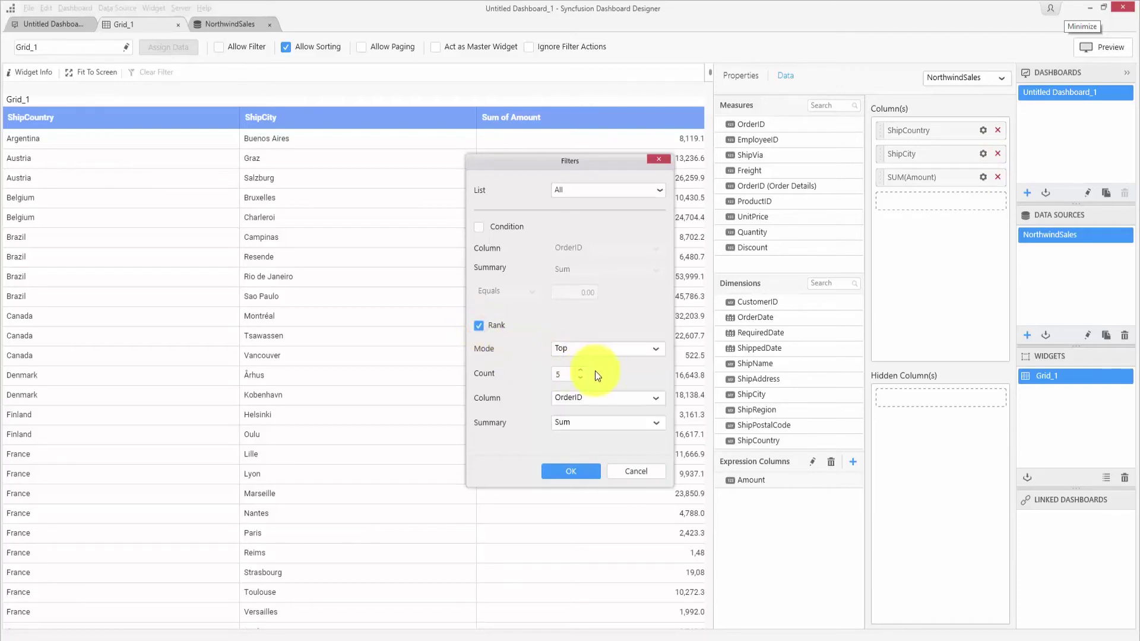
left_click(637, 398)
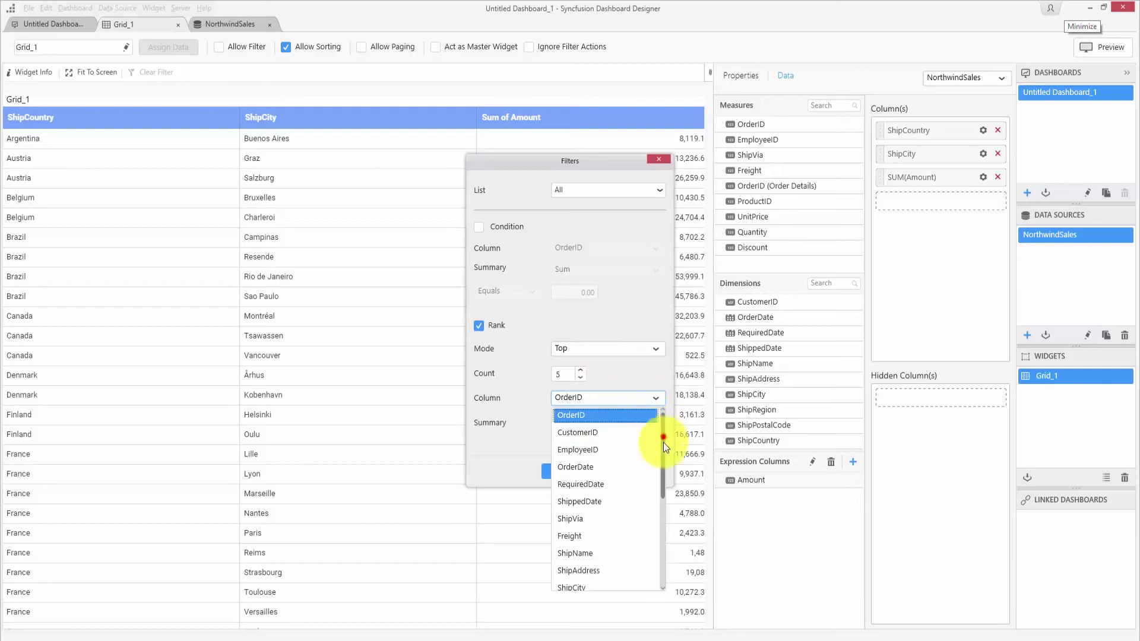
left_click_drag(664, 443, 664, 522)
left_click(610, 565)
left_click(585, 471)
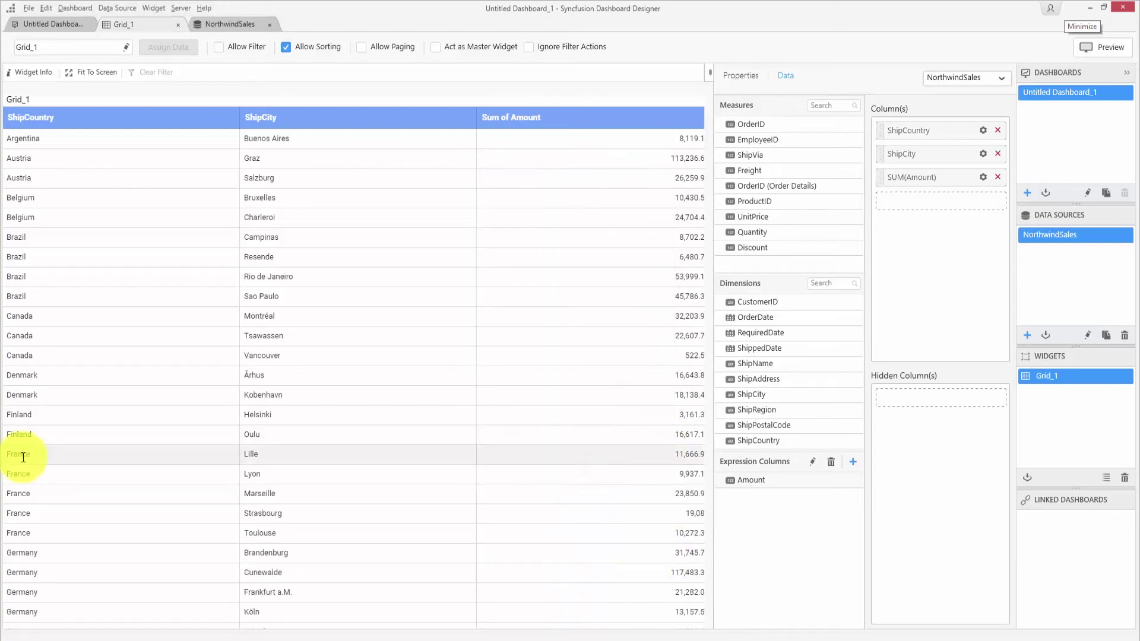
Turn off hierarchical filtering for Grid_1 with the ShipCountry and ShipCity columns.
left_click(739, 76)
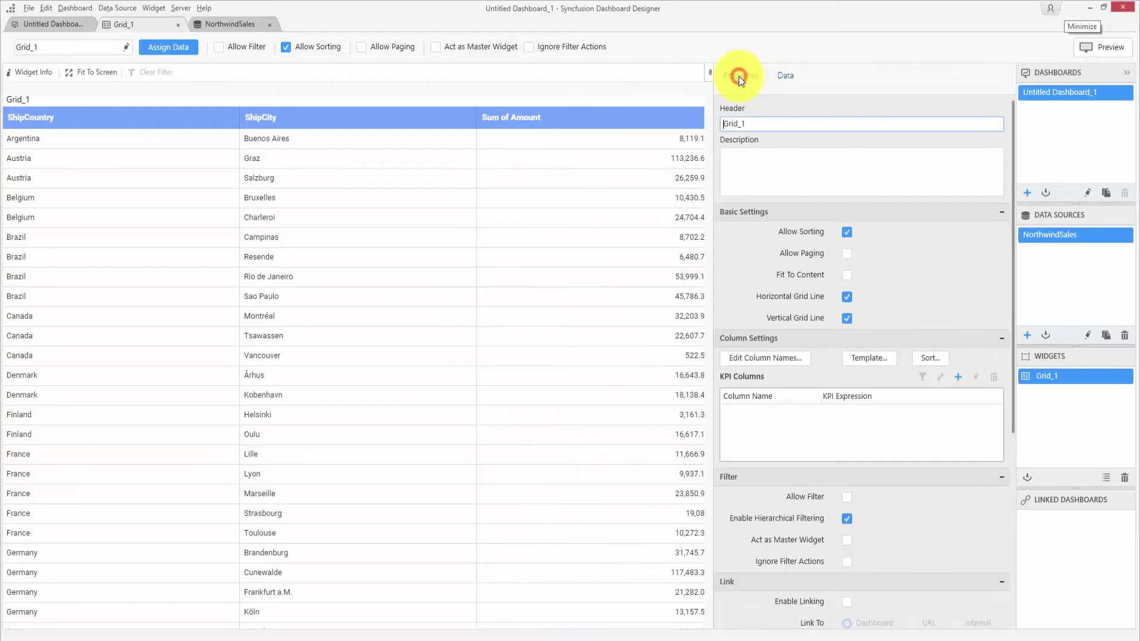
left_click(846, 520)
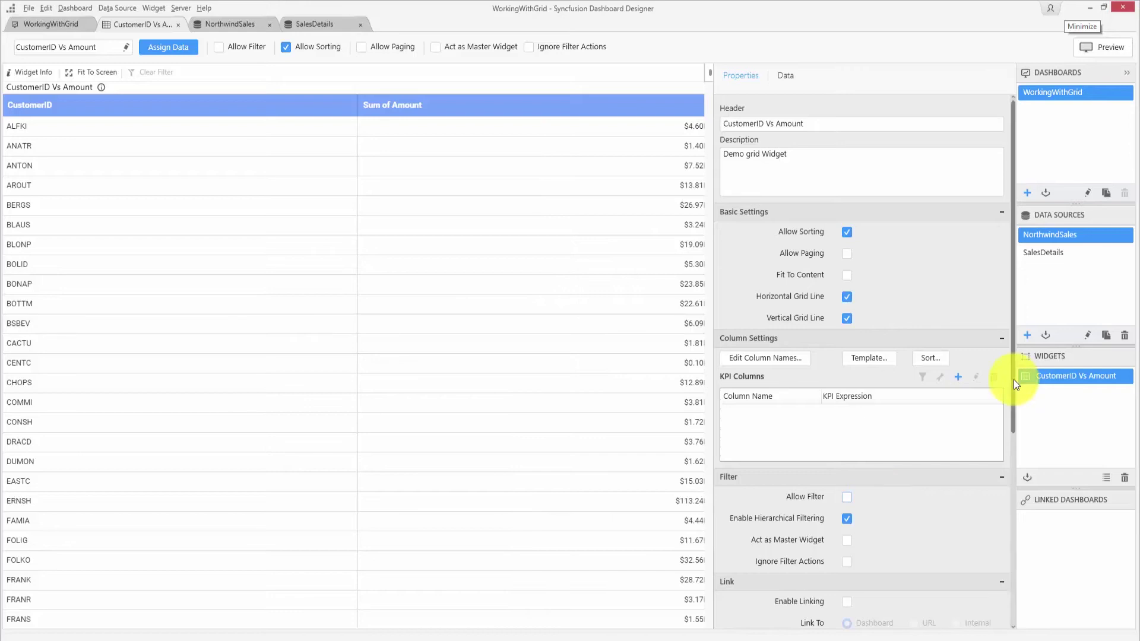
Rename the grid's CustomerID column as Customer Name and its Sum of Amount column as Amount.
left_click_drag(1013, 390, 1013, 470)
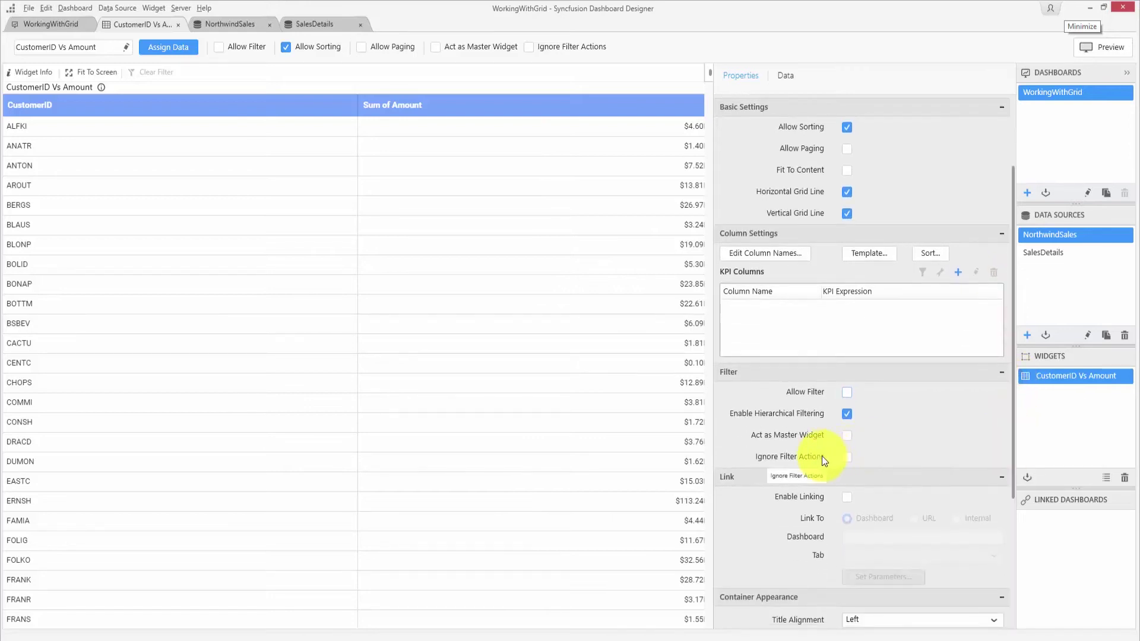
scroll(822, 456, "down", 2)
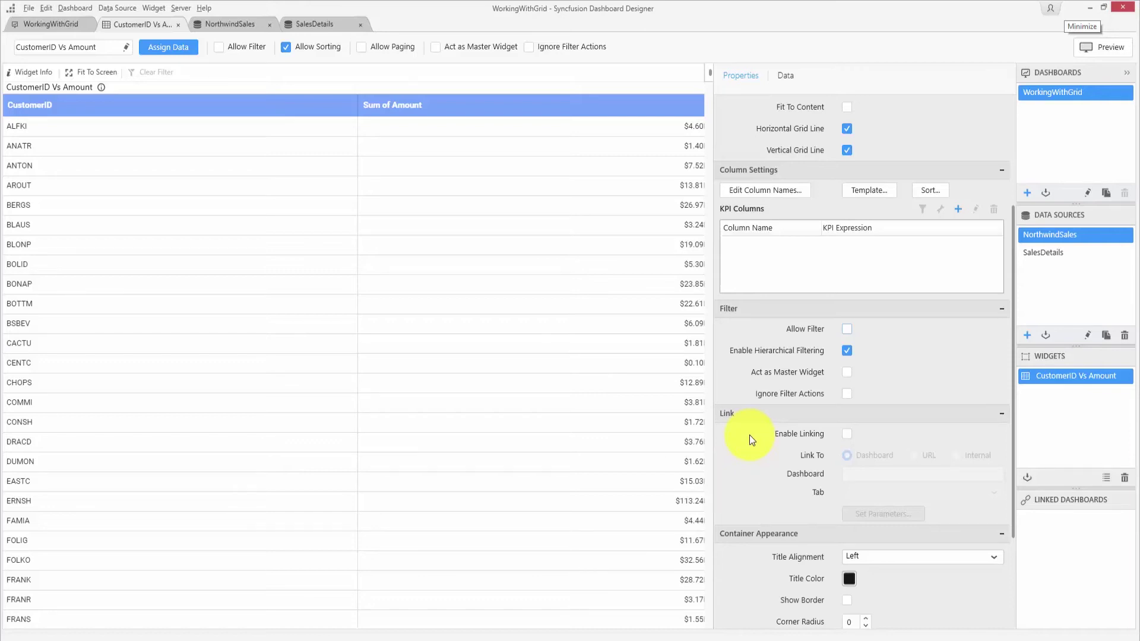
scroll(749, 435, "down", 4)
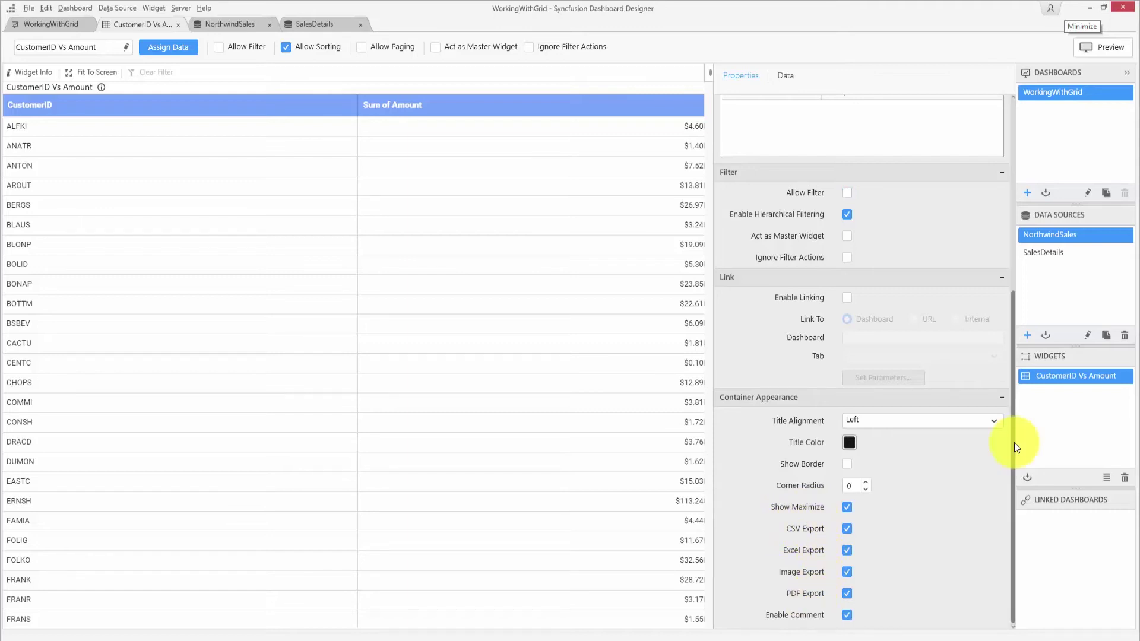
left_click_drag(1014, 442, 1023, 330)
scroll(828, 305, "up", 2)
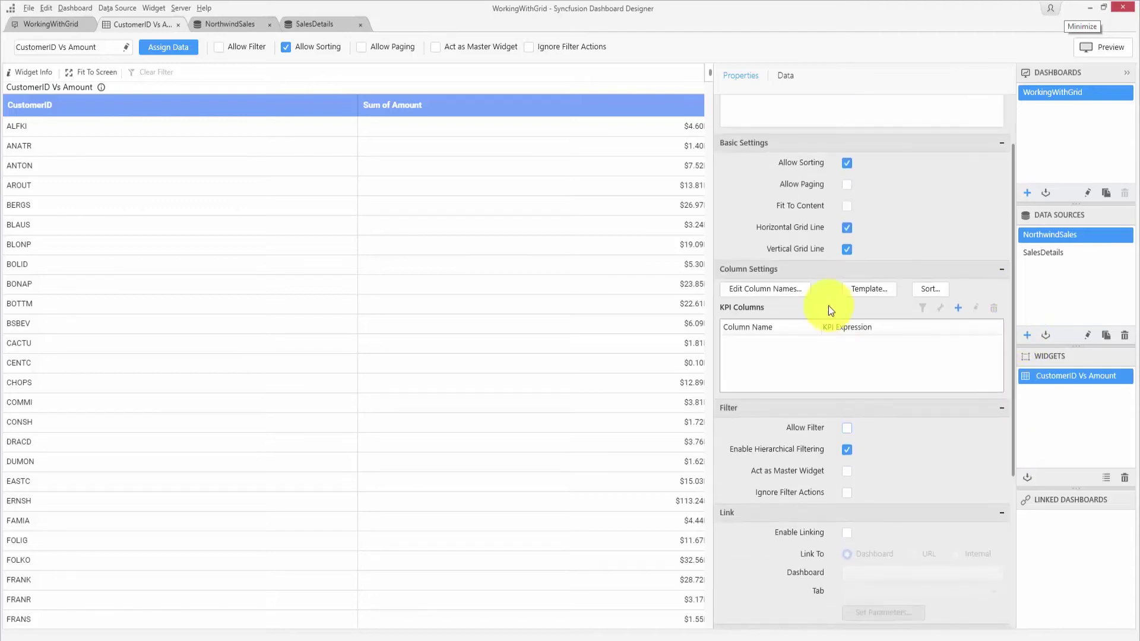
left_click(769, 290)
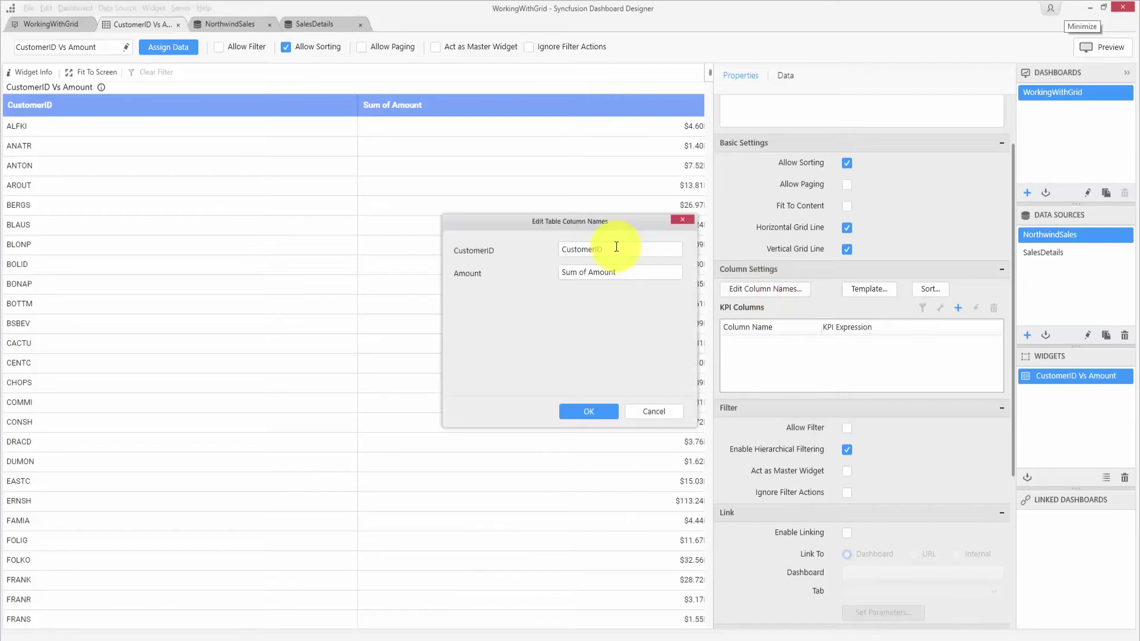
type("Customer Name")
left_click(591, 273)
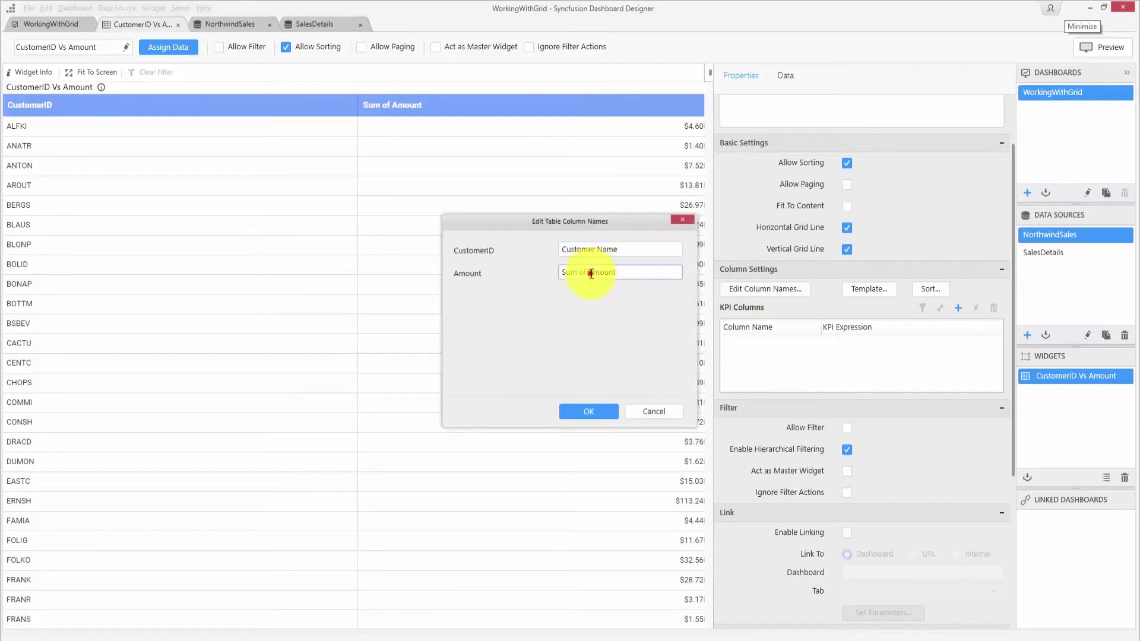
triple_click(591, 273)
type("Amount")
left_click(589, 411)
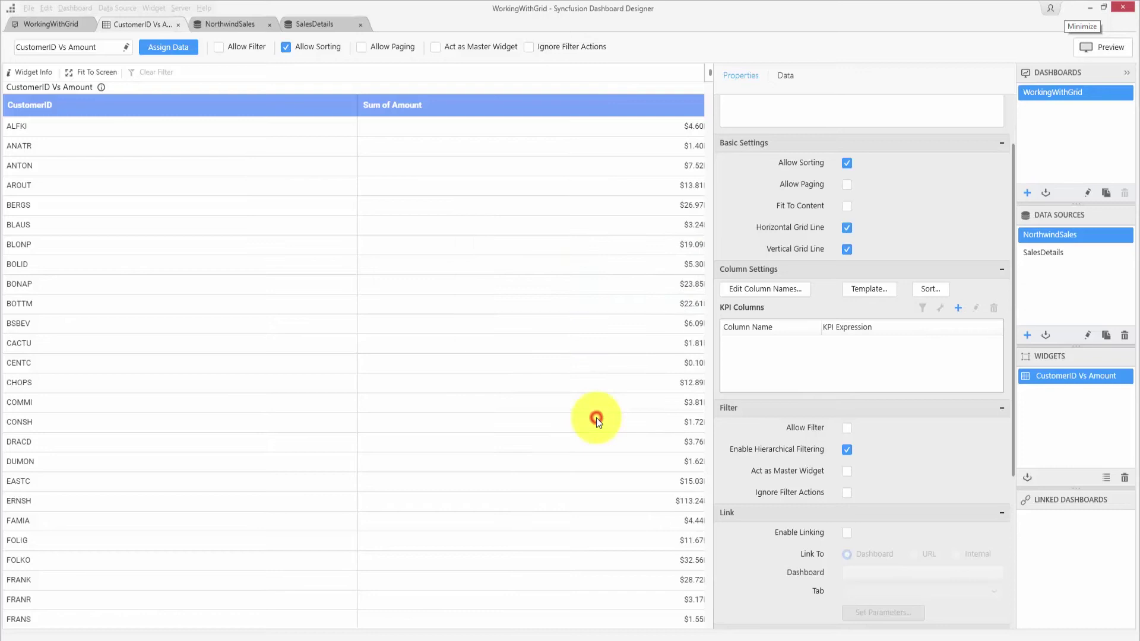
Set the display type of the grid's Amount (Sum) column to Bar in the column template and inspect the bars.
left_click(864, 289)
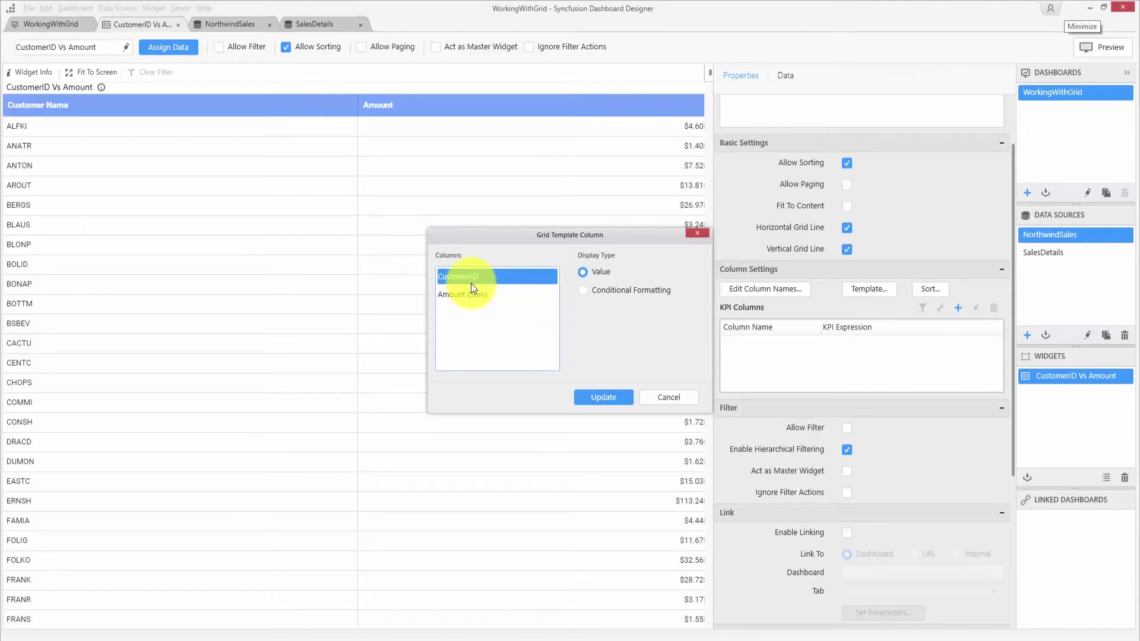
left_click(472, 296)
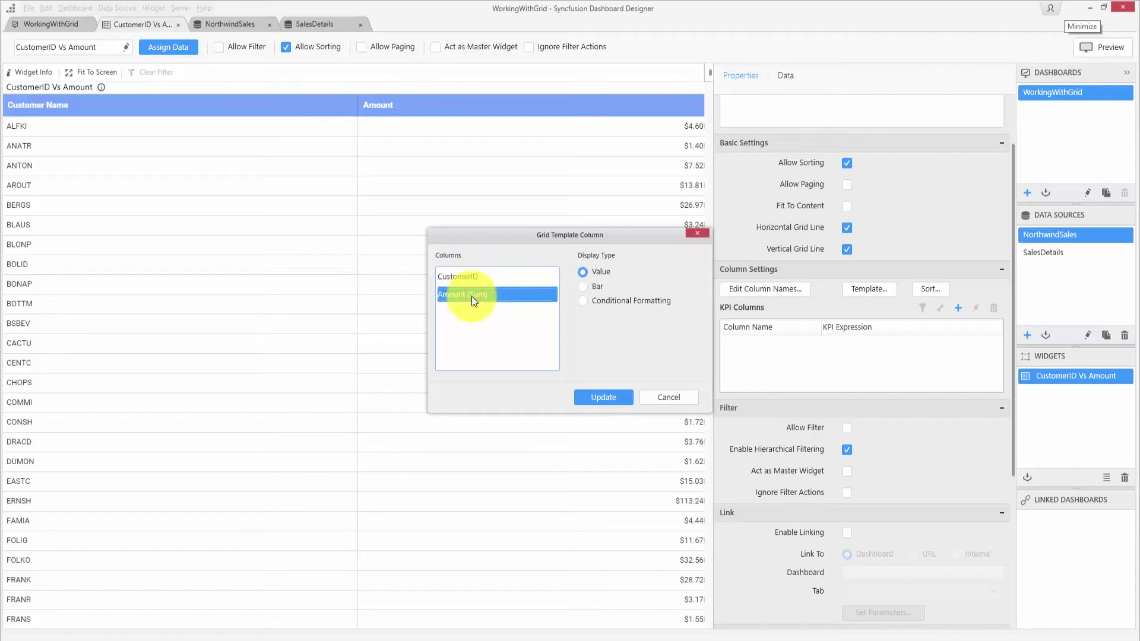
left_click(469, 277)
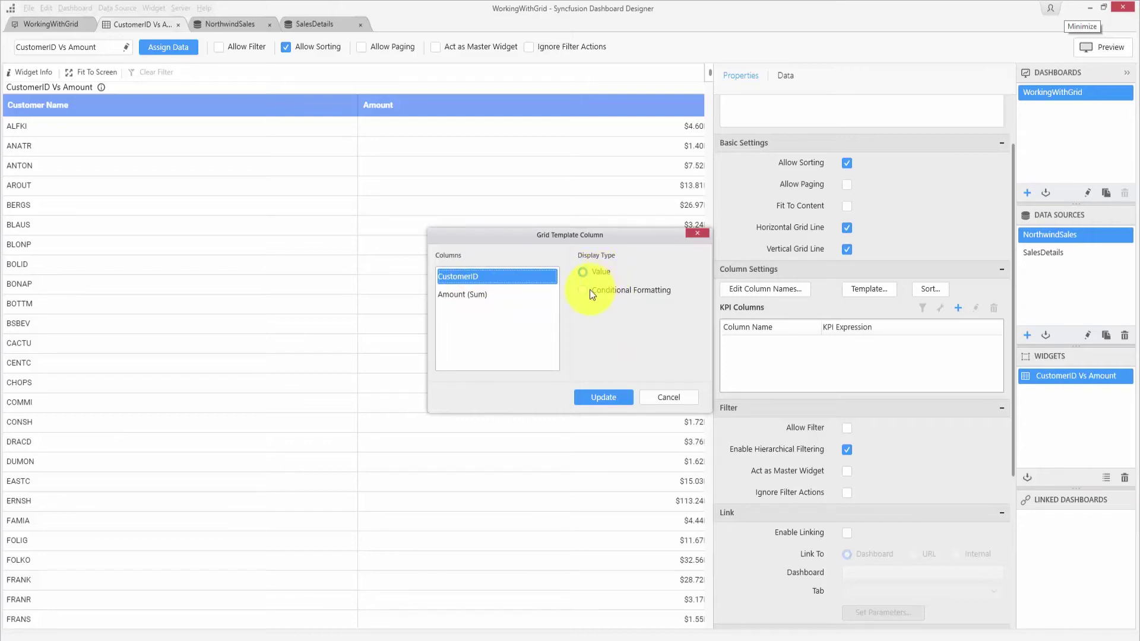
left_click(509, 296)
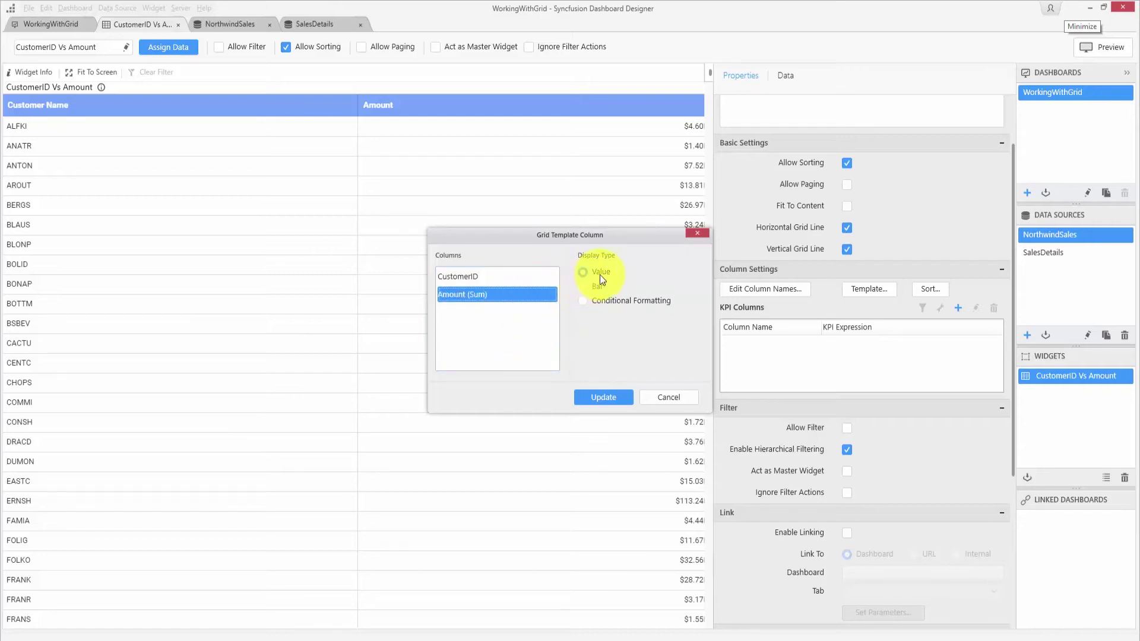
left_click(613, 282)
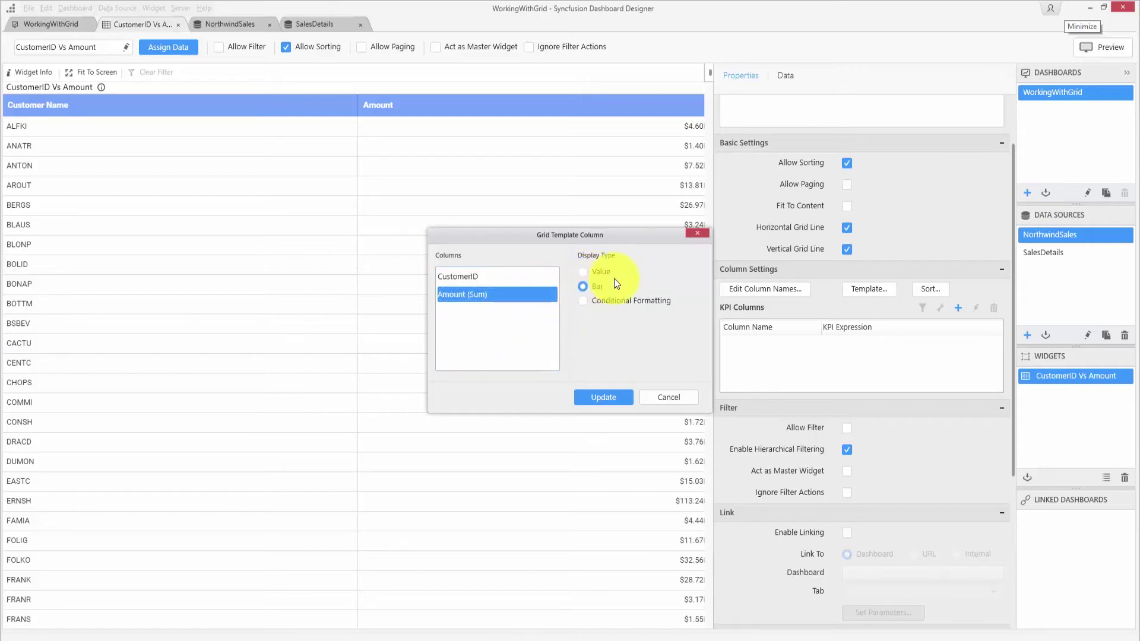
key("Return")
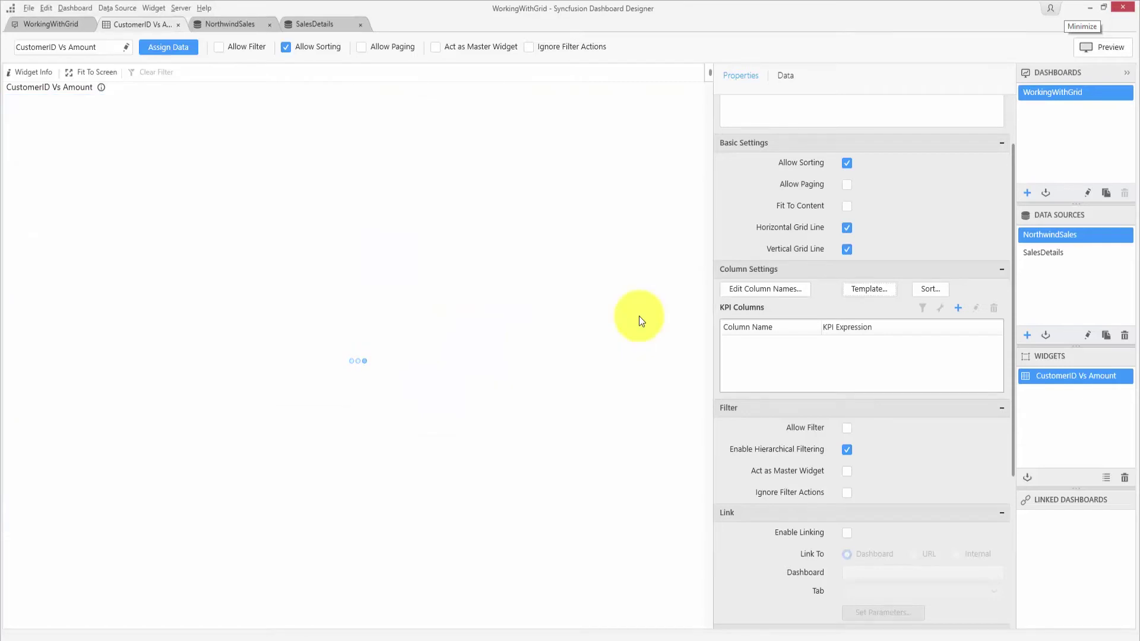
mouse_move(380, 126)
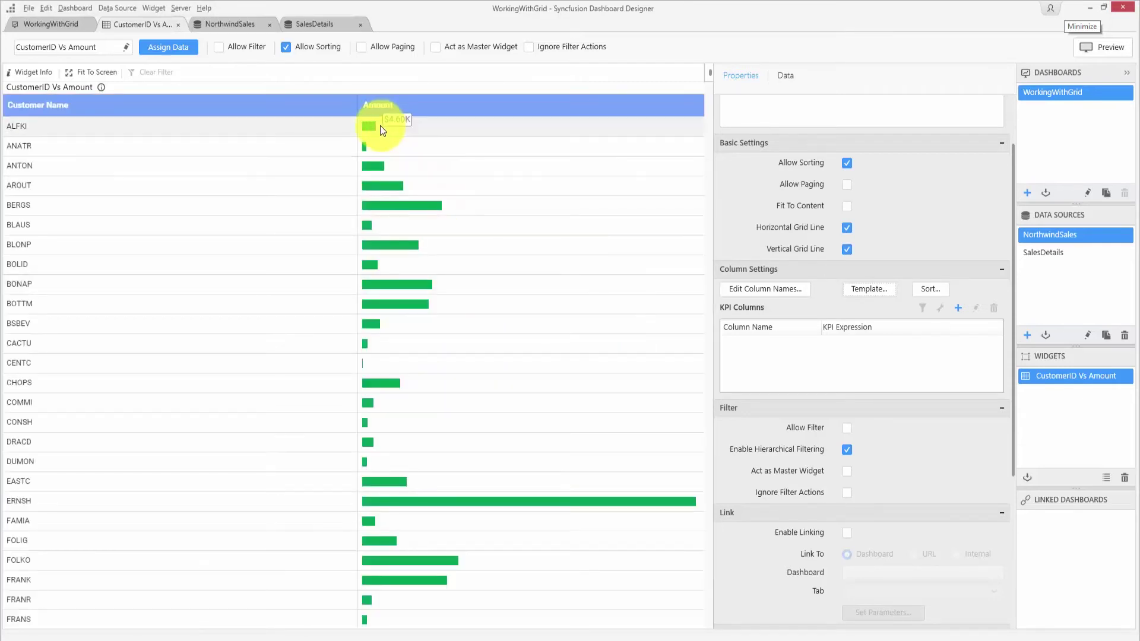
mouse_move(367, 167)
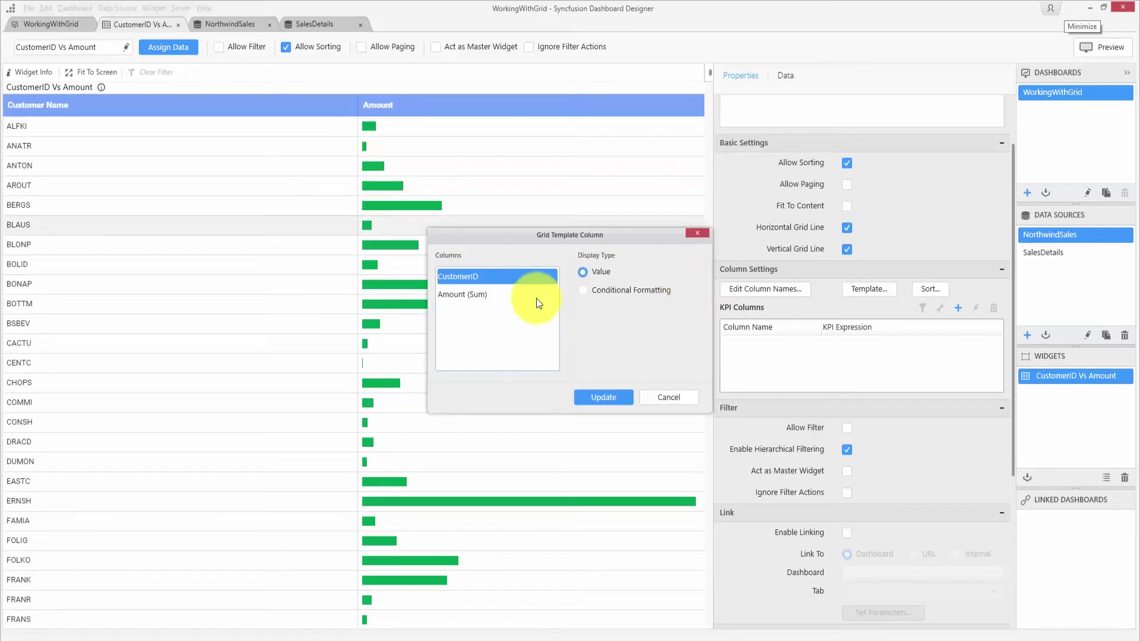
Apply conditional formatting to the Amount (Sum) column, based on Amount (Sum), with Gradient Color and formatting type Column.
left_click(524, 295)
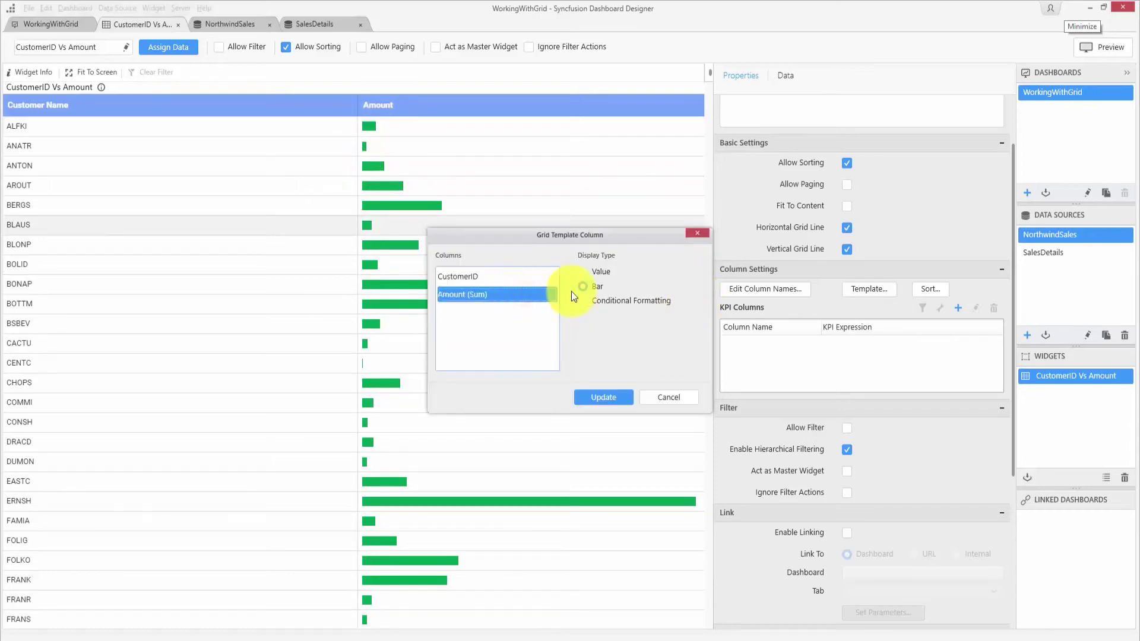
left_click(615, 301)
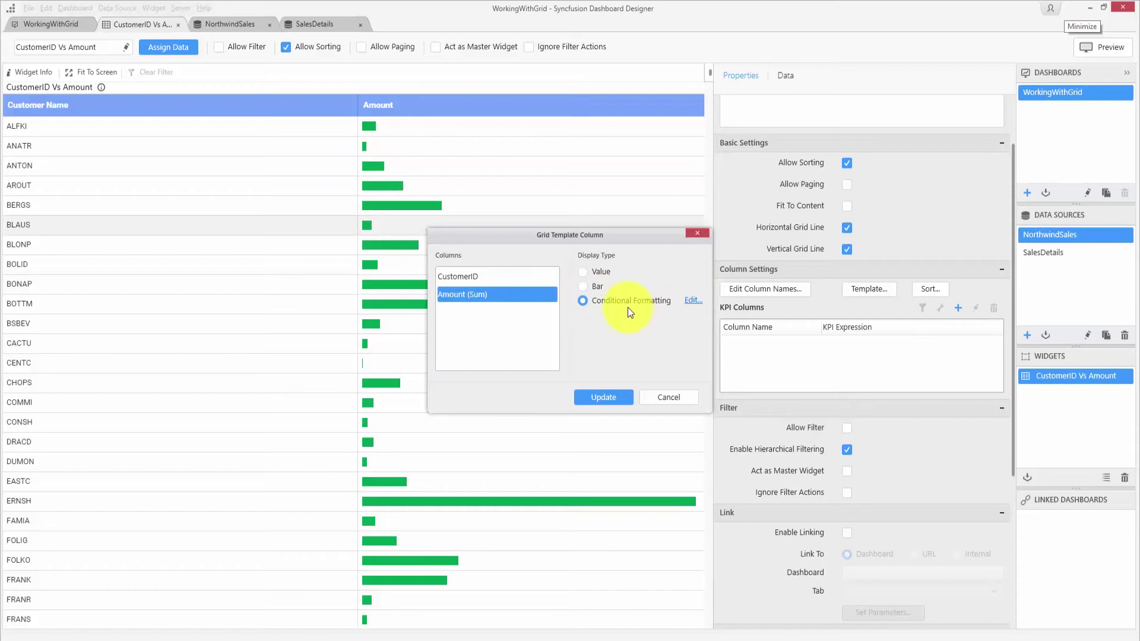
left_click(692, 301)
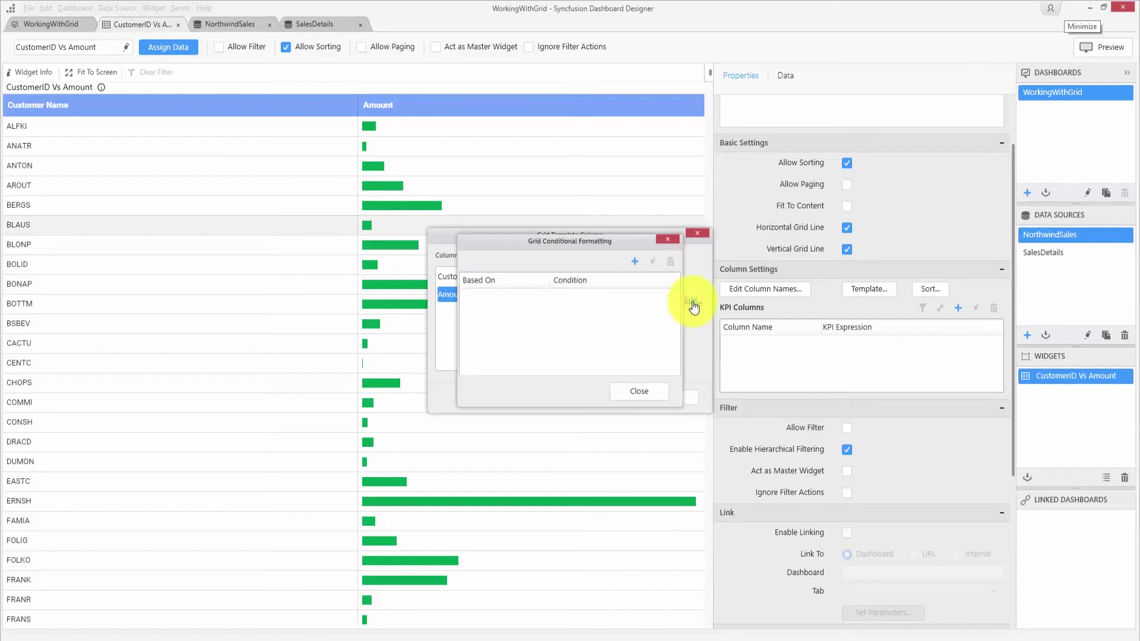
left_click(634, 263)
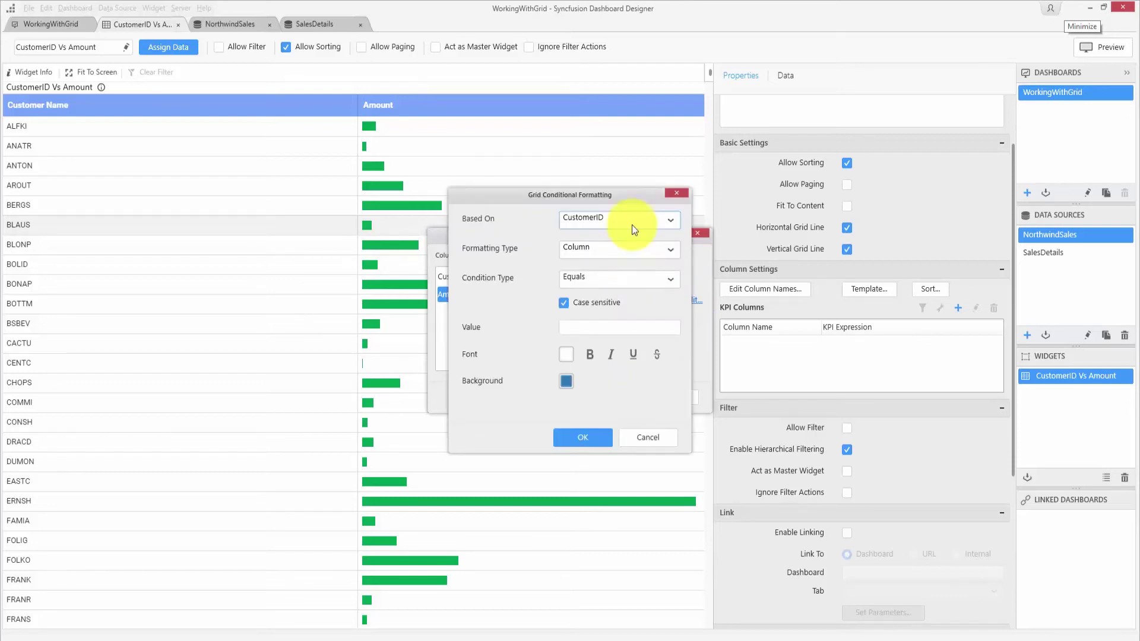
left_click(632, 225)
left_click(617, 257)
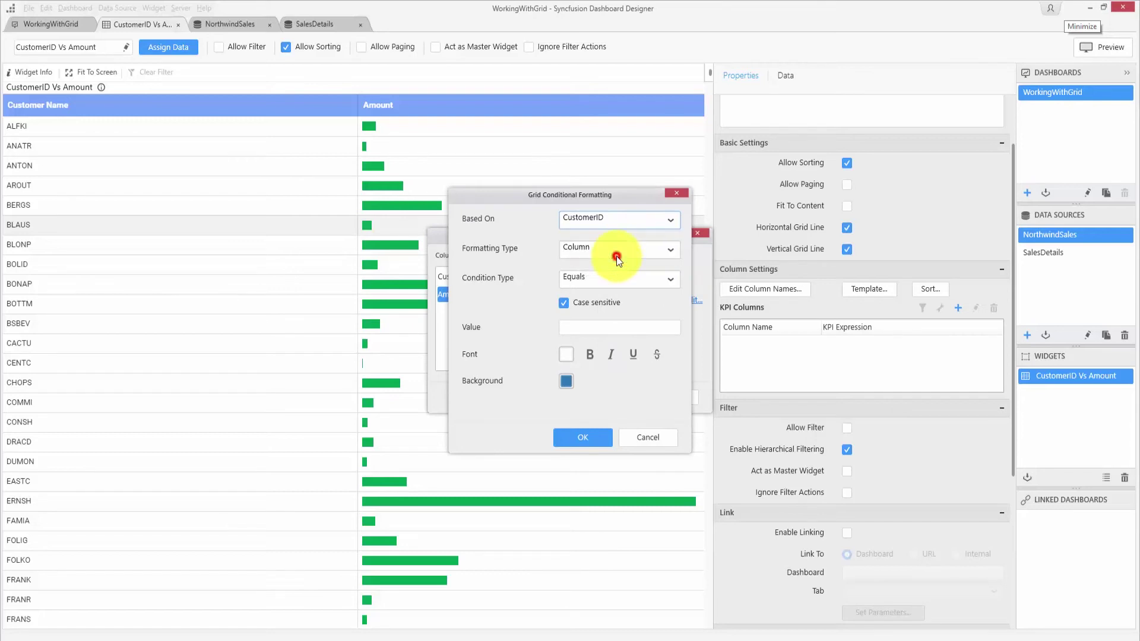
left_click(596, 255)
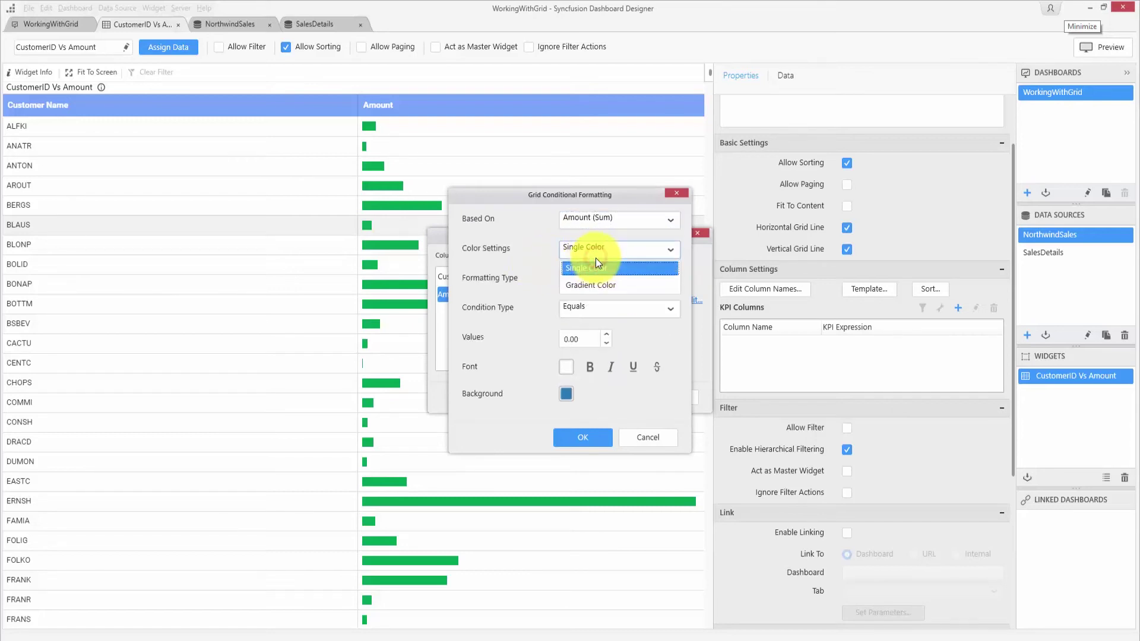
left_click(597, 285)
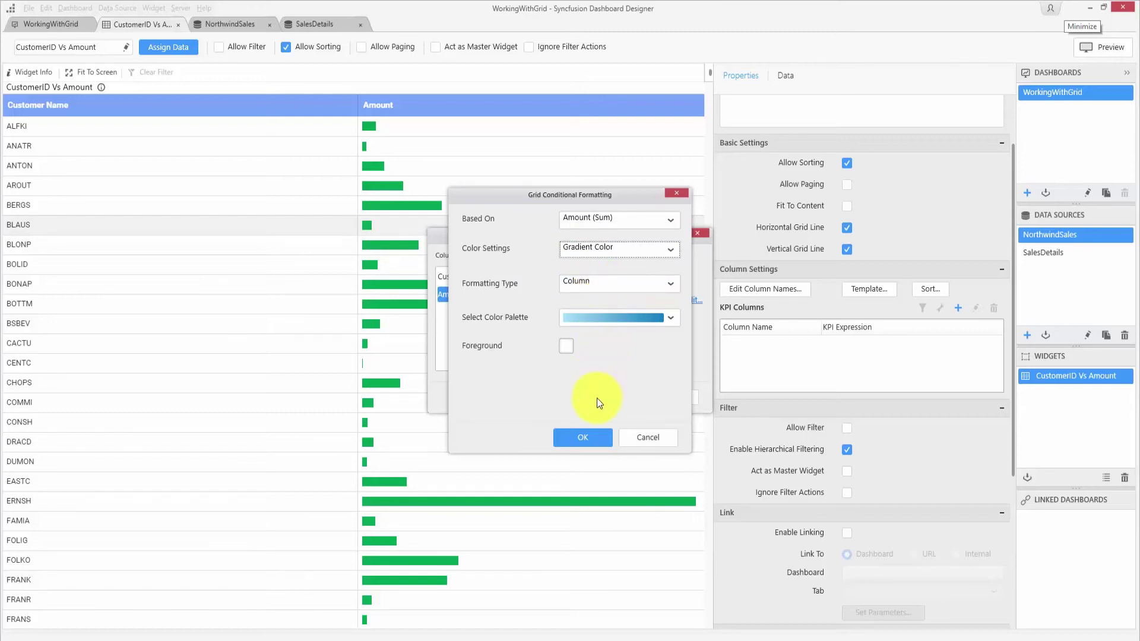
left_click(570, 440)
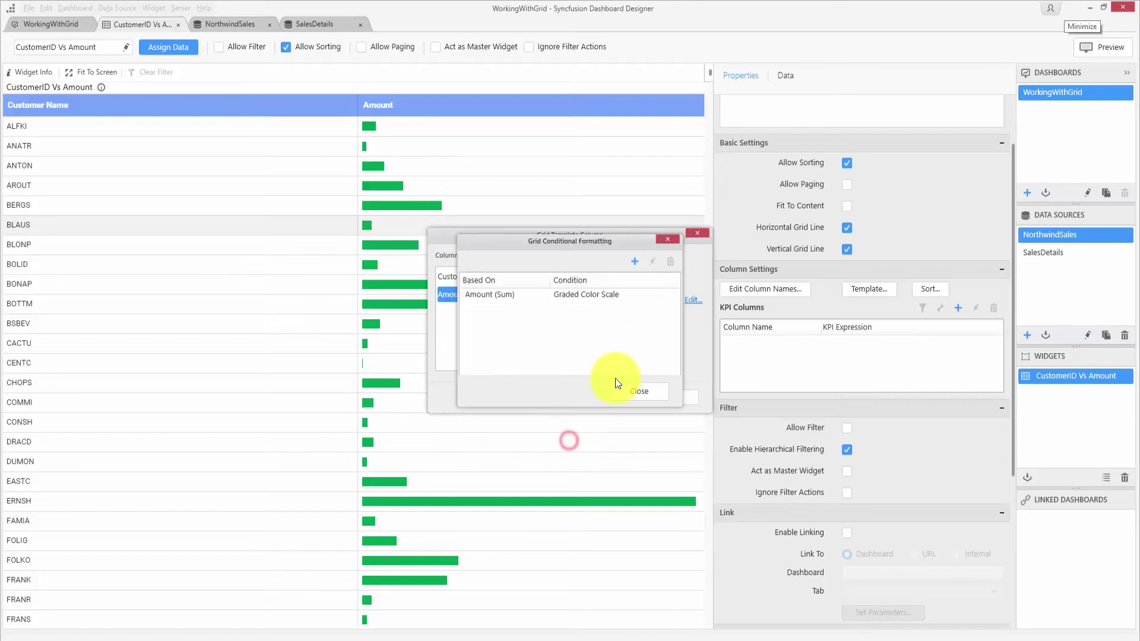
left_click(629, 394)
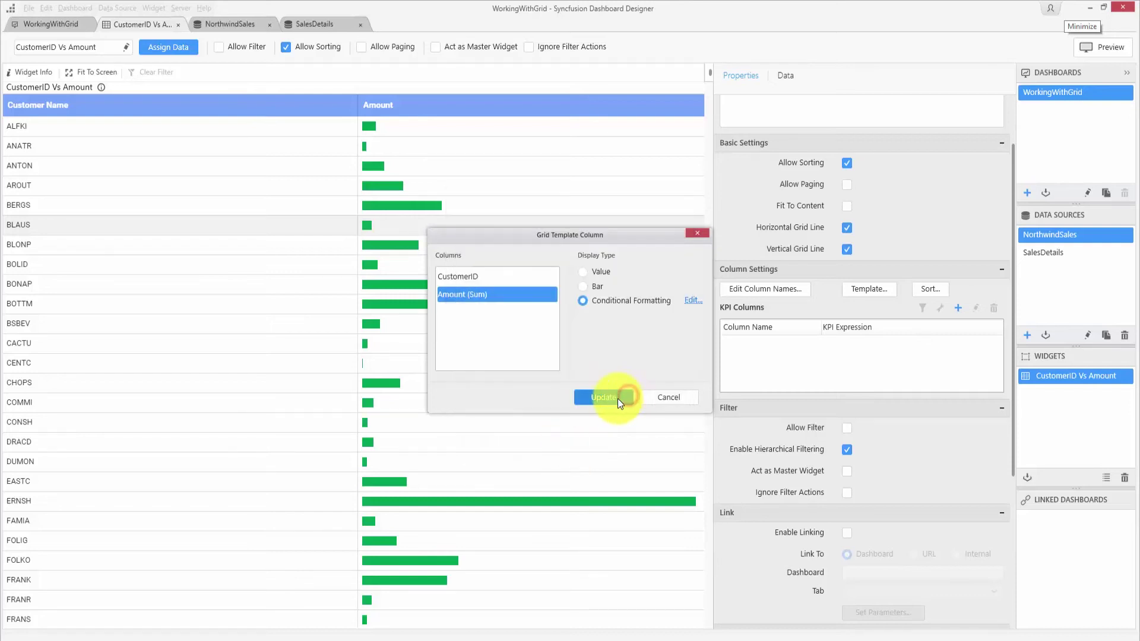
left_click(614, 397)
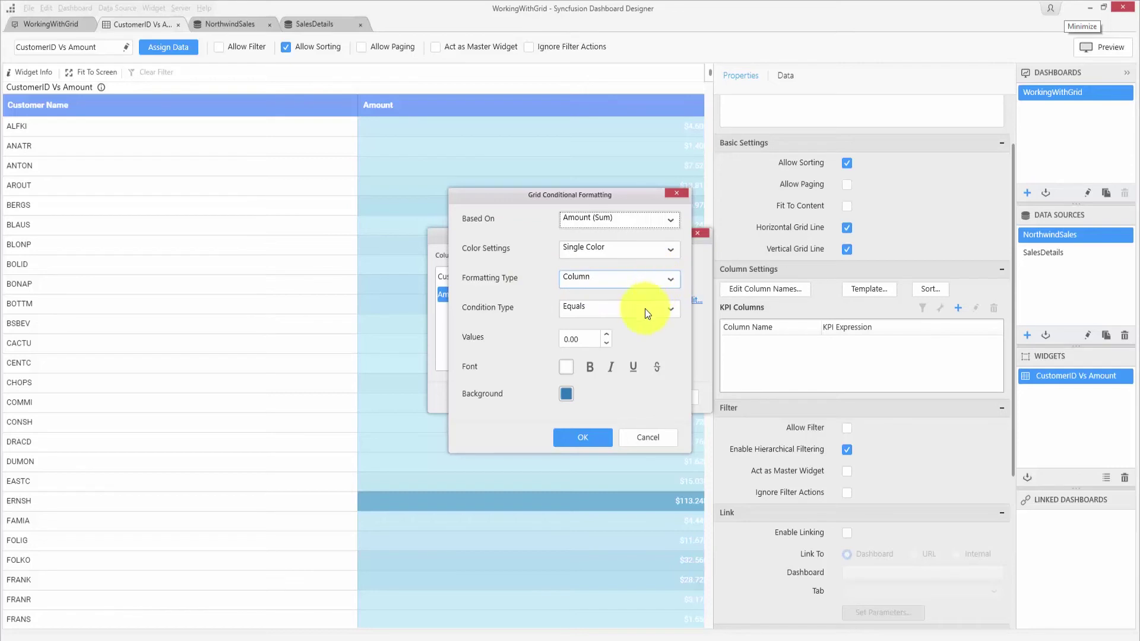
Apply a Single Color conditional format to Amount (Sum) with an orange background for values Greater Than 20000.
left_click(600, 313)
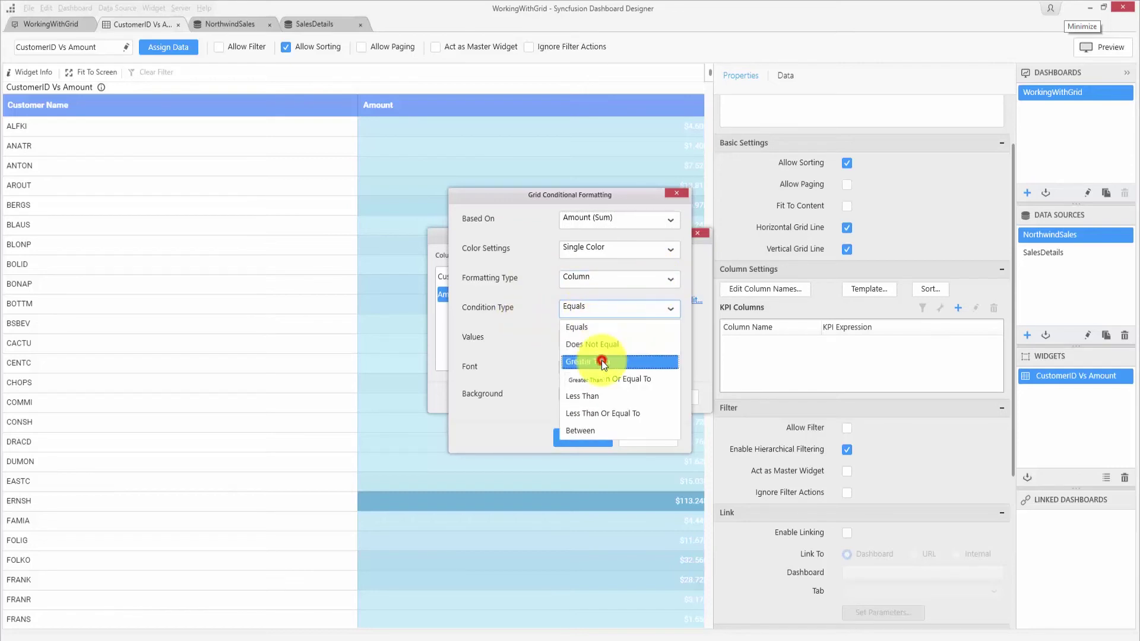
left_click(601, 361)
left_click(567, 340)
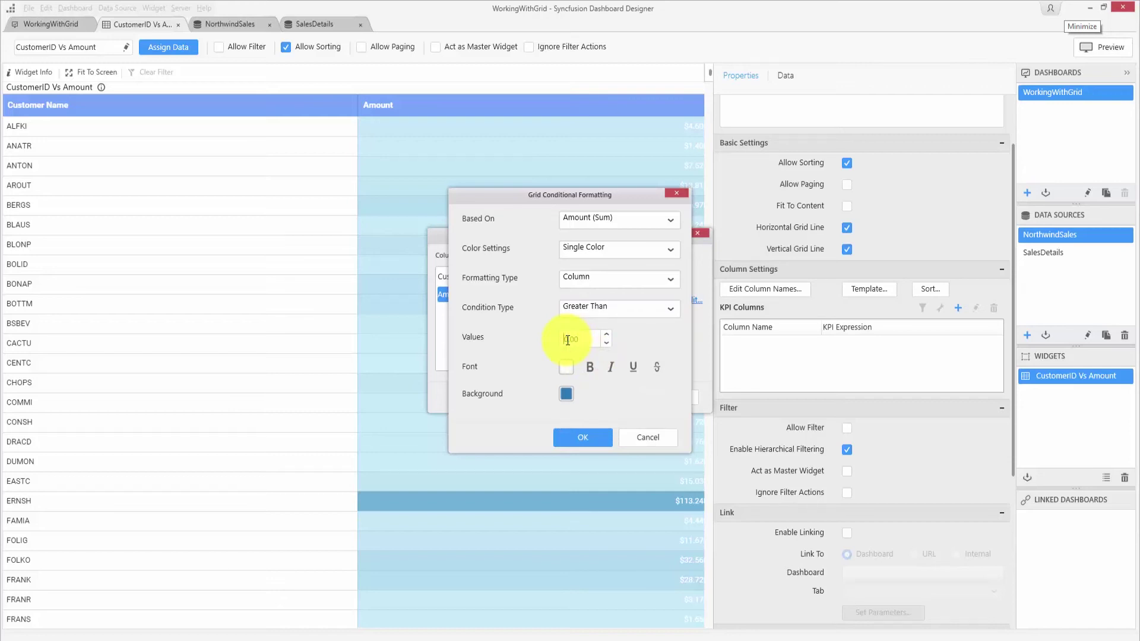
type("000")
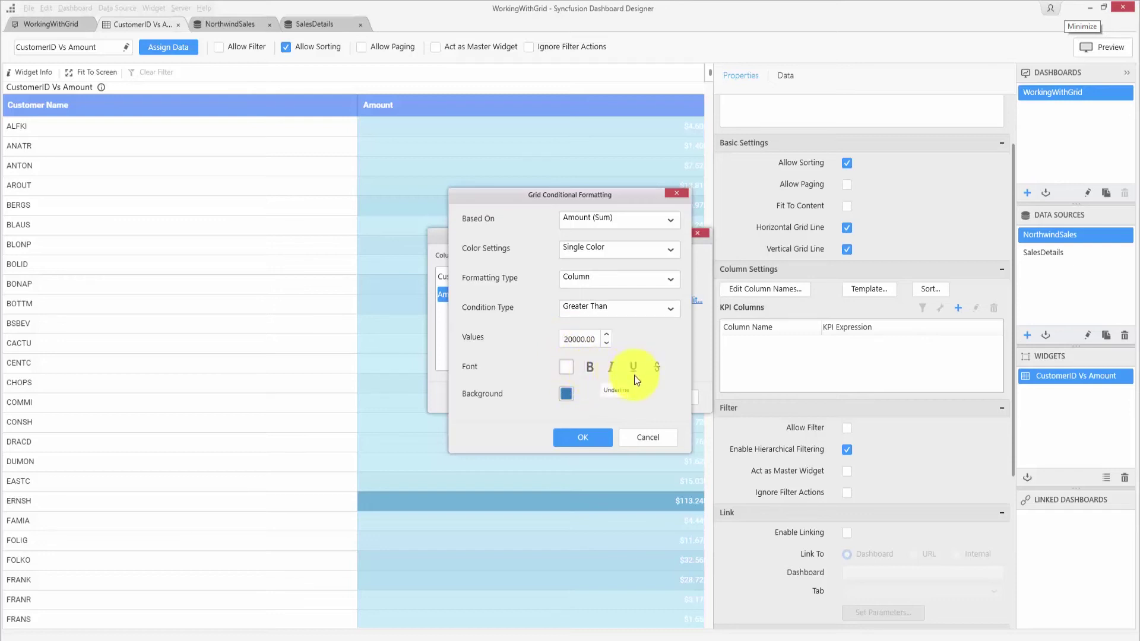
left_click(568, 401)
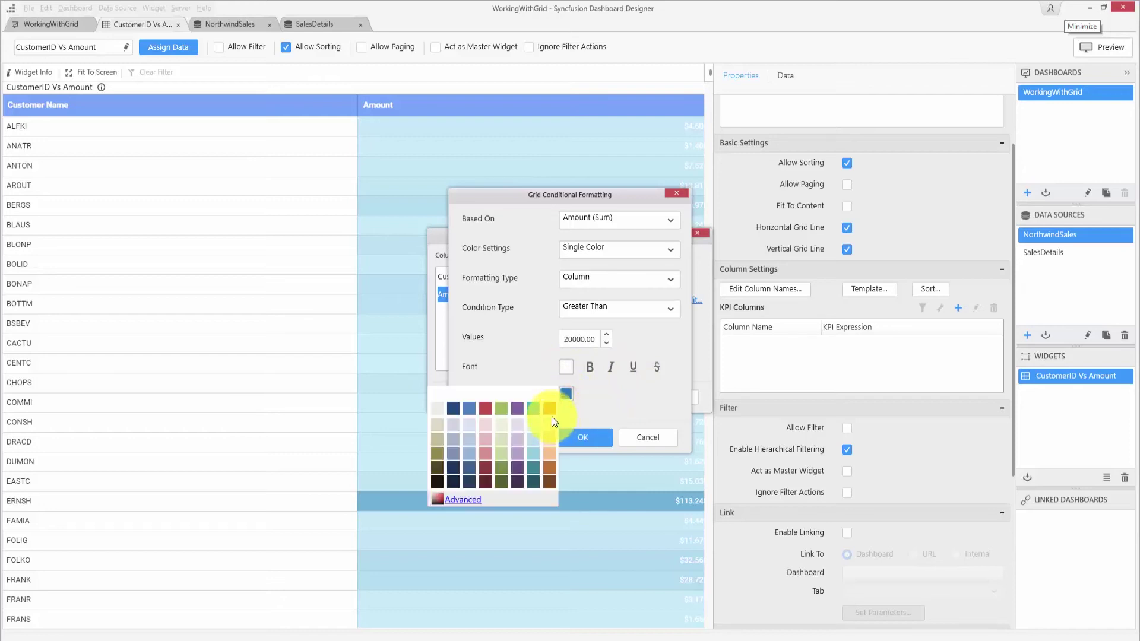
left_click(548, 410)
left_click(582, 436)
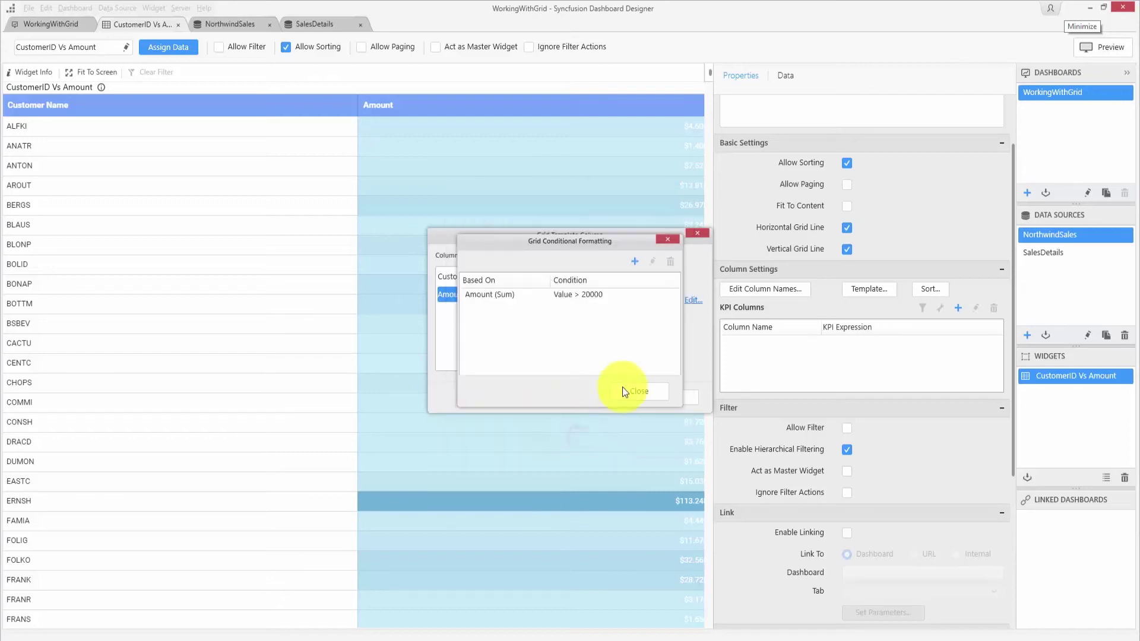
left_click(633, 394)
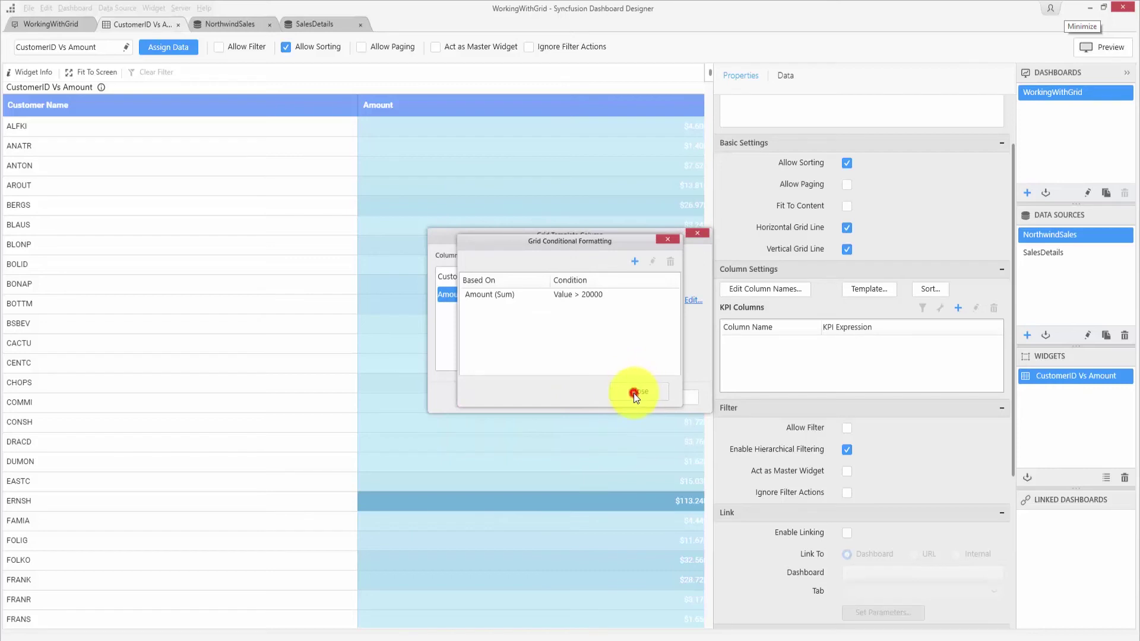
left_click(615, 398)
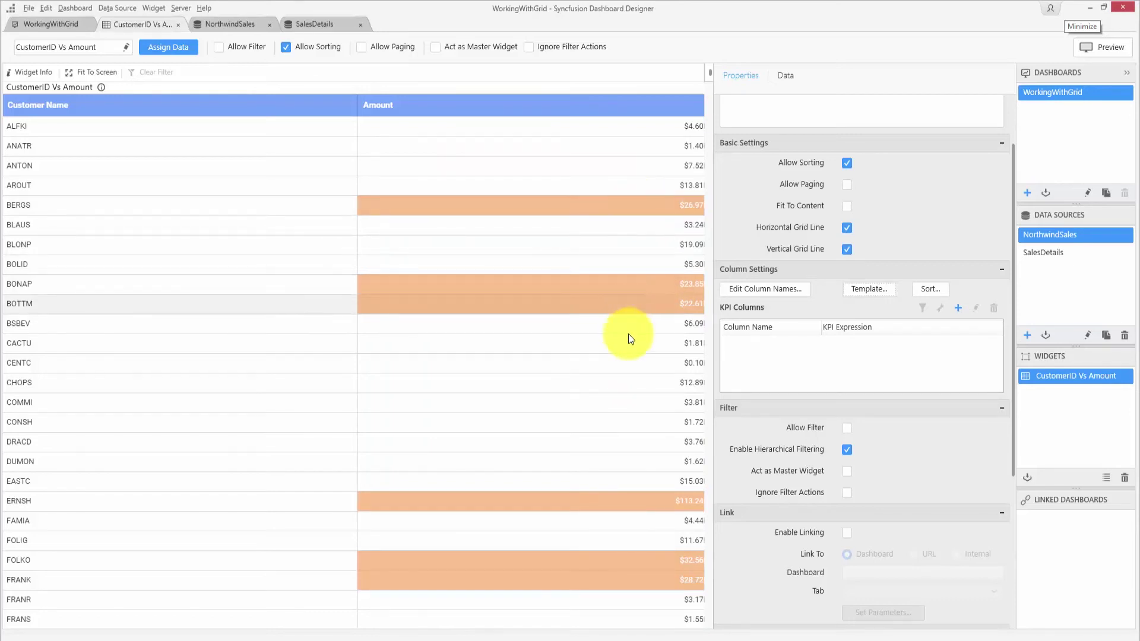
Sort the CustomerID Vs Amount grid in Ascending order by the Amount (Sum) value.
left_click(931, 292)
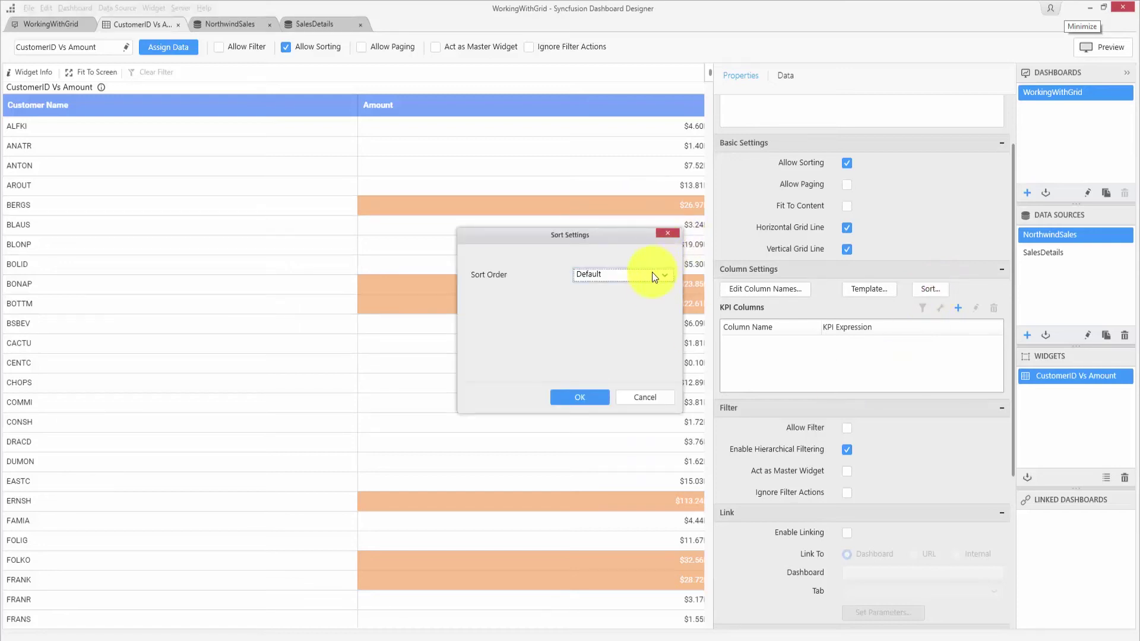
left_click(651, 272)
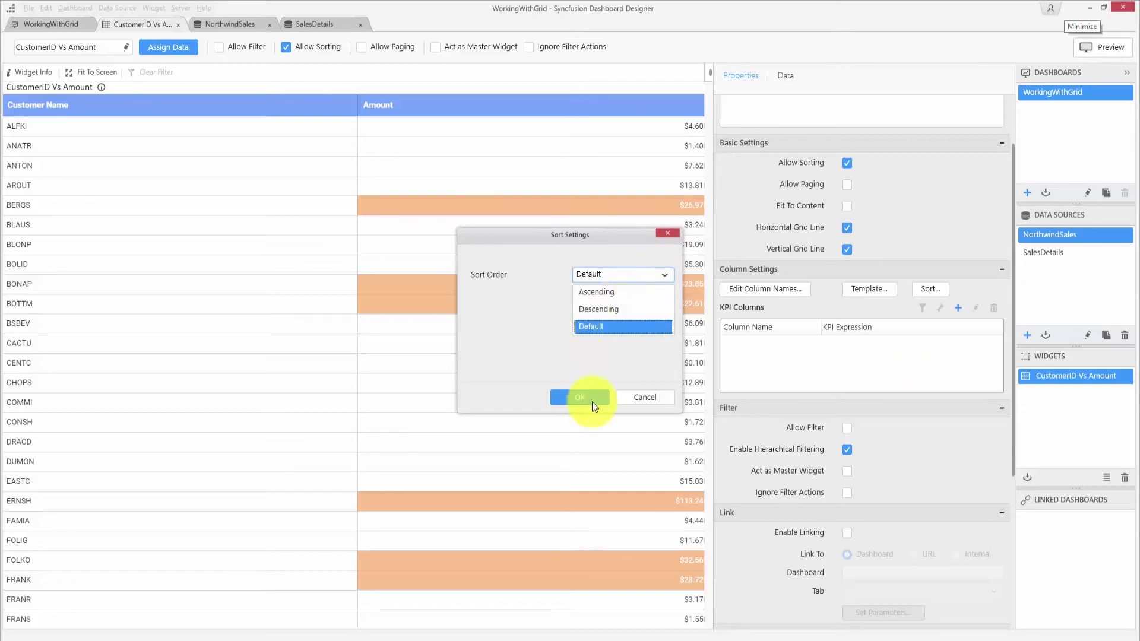
left_click(614, 292)
left_click(616, 298)
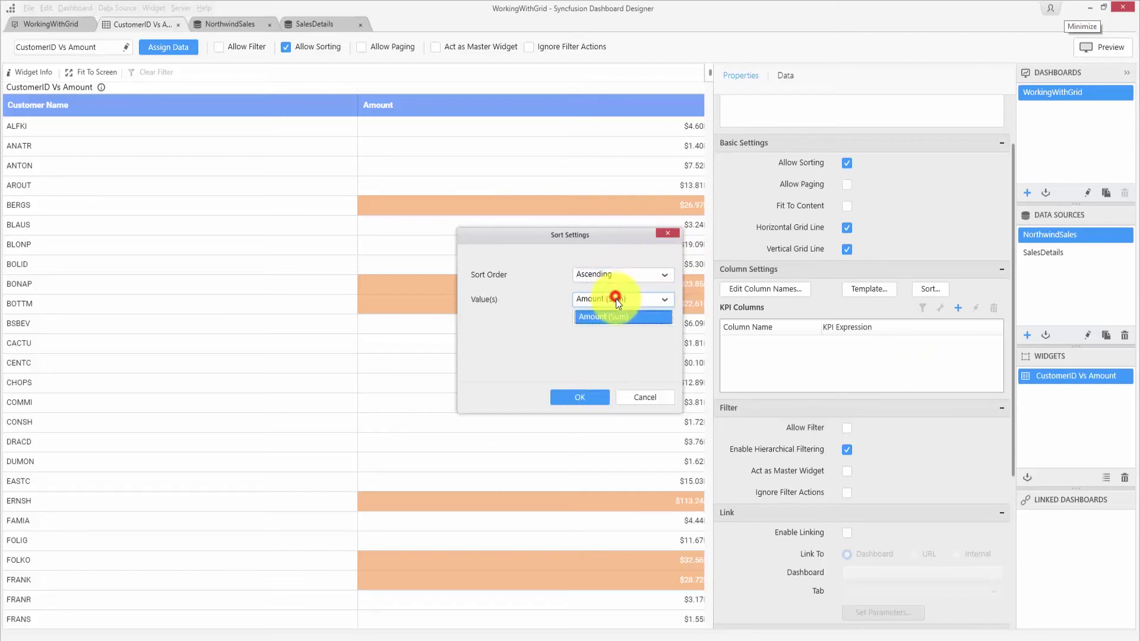
left_click(613, 315)
left_click(581, 397)
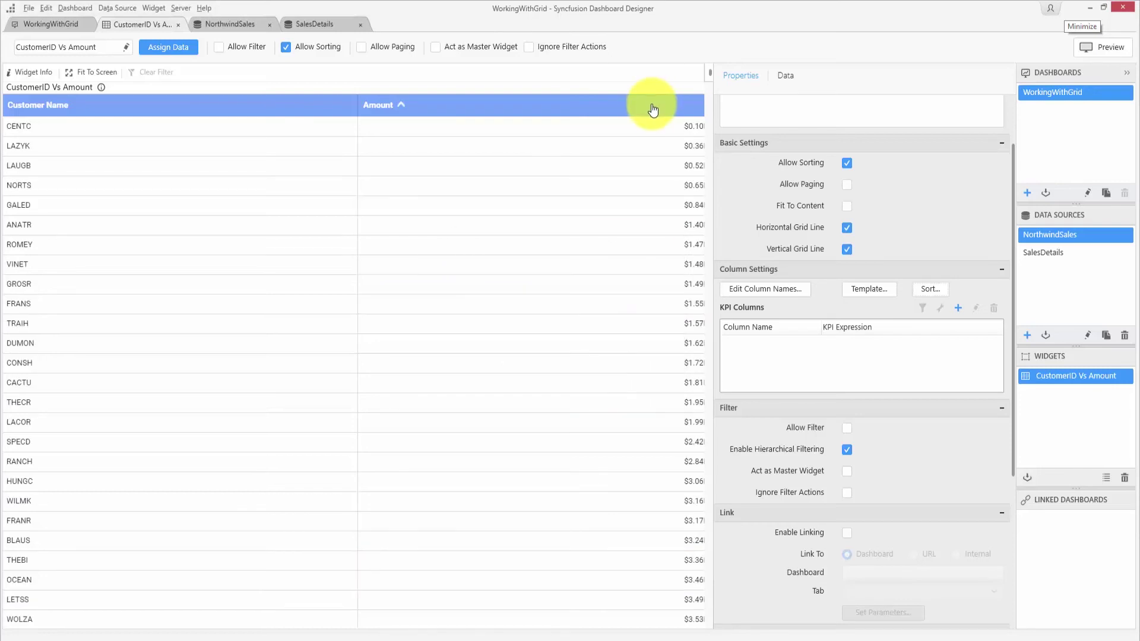
left_click(652, 110)
left_click(858, 364)
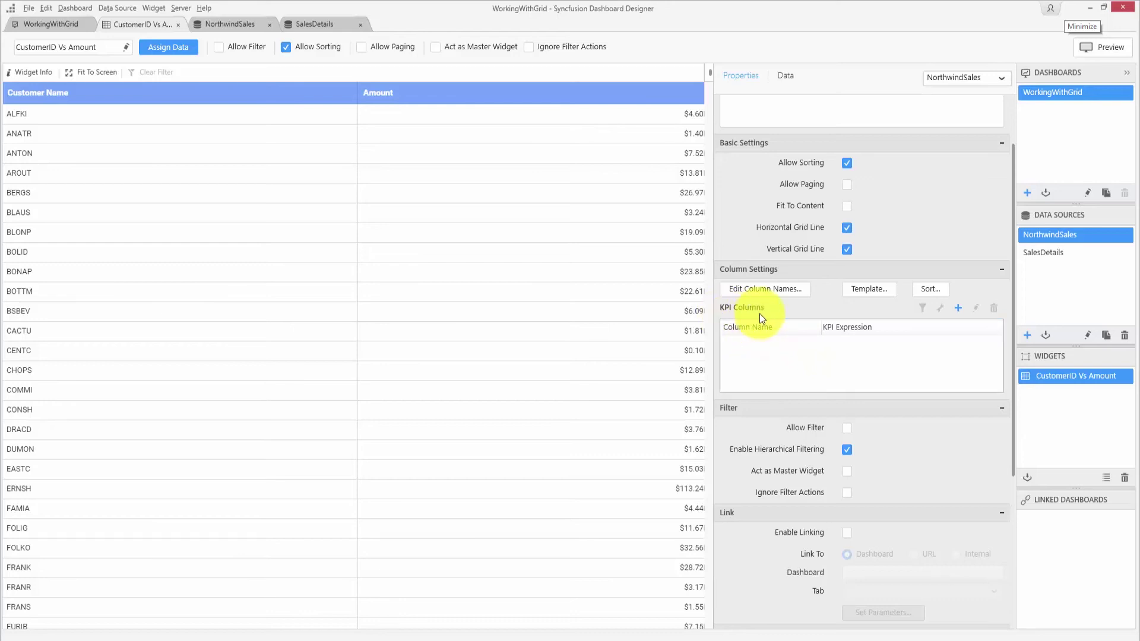
Add a second Grid widget beside the existing grid on the WorkingWithGrid dashboard and open its data assignment with the SalesDetails source.
left_click(50, 23)
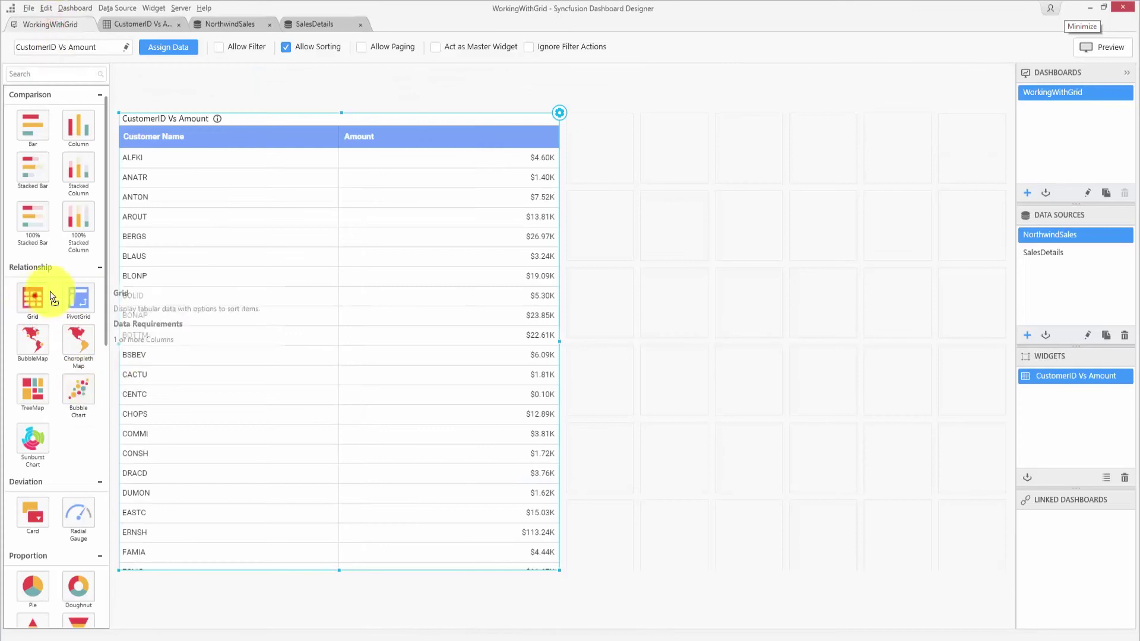
left_click_drag(36, 300, 629, 181)
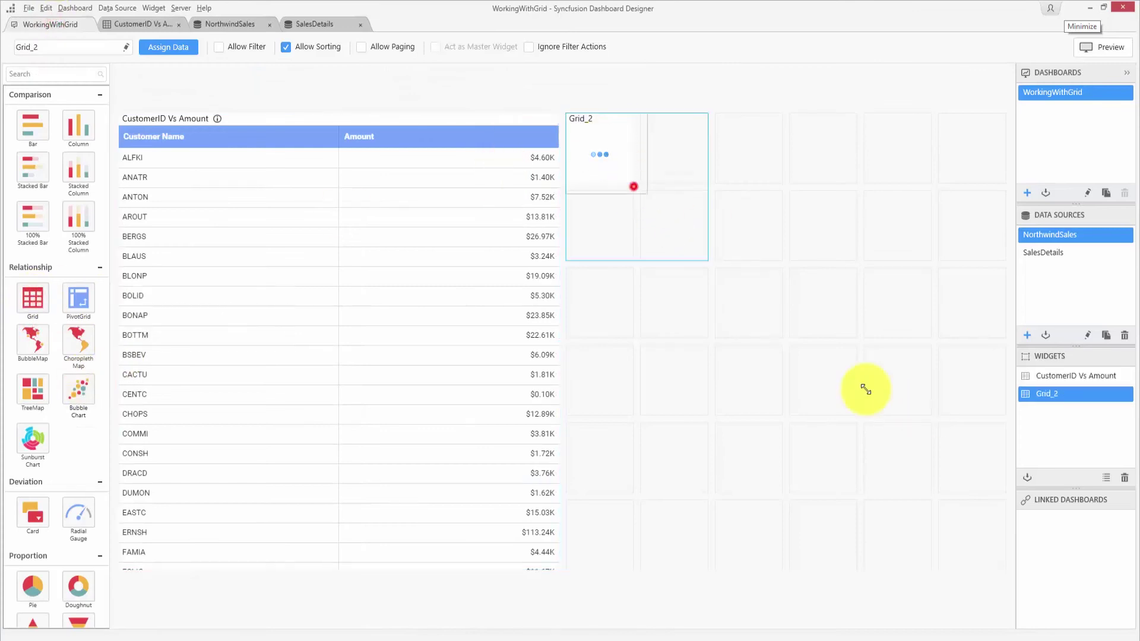
left_click(1006, 112)
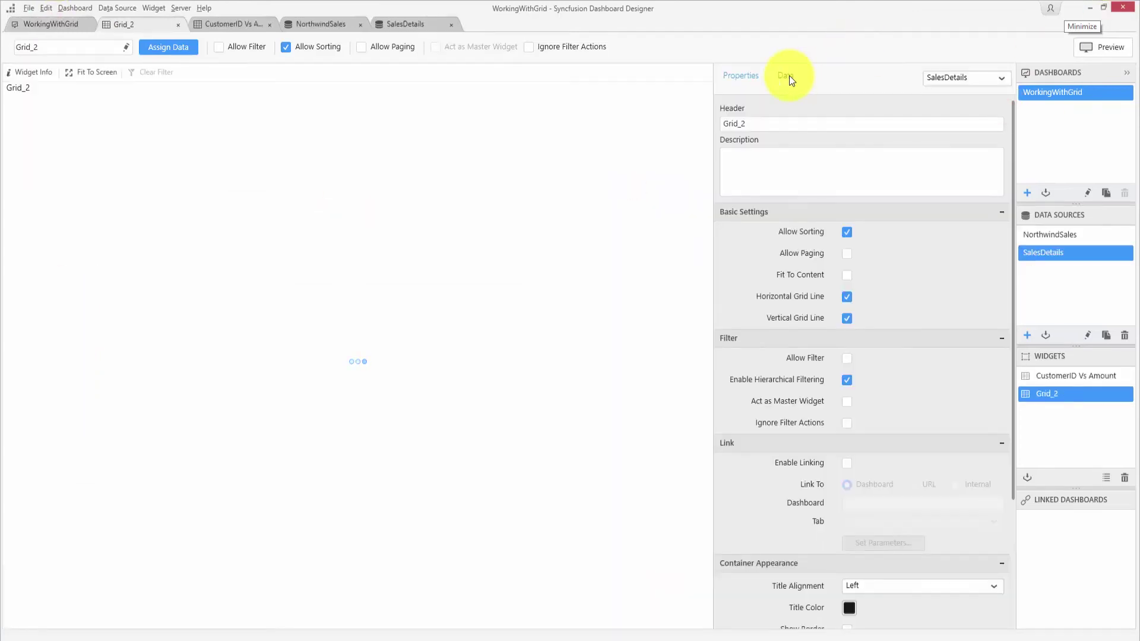
left_click(789, 76)
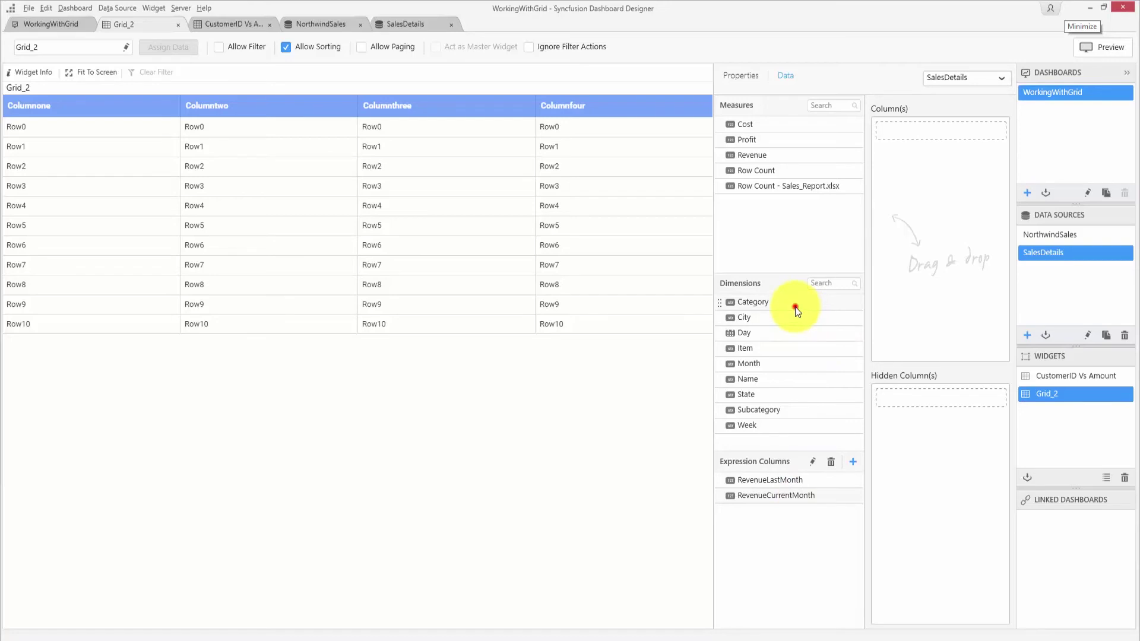
Assign Category, RevenueLastMonth and RevenueCurrentMonth as columns of Grid_2, in that order.
left_click_drag(796, 307, 896, 240)
left_click_drag(797, 483, 915, 319)
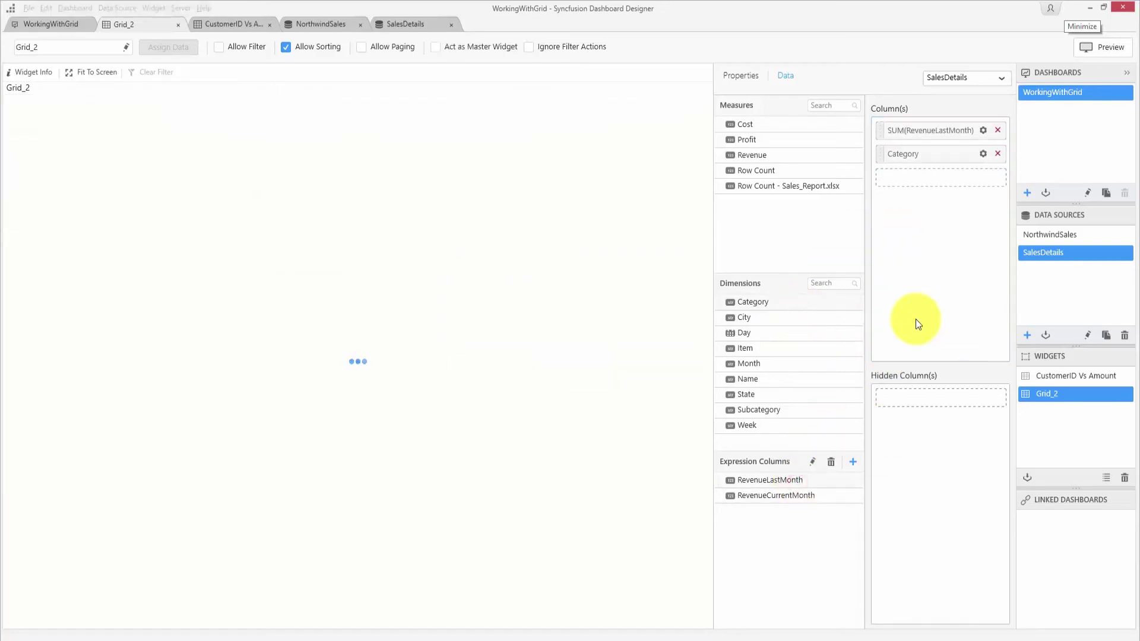
left_click_drag(924, 130, 930, 175)
left_click_drag(780, 499, 942, 262)
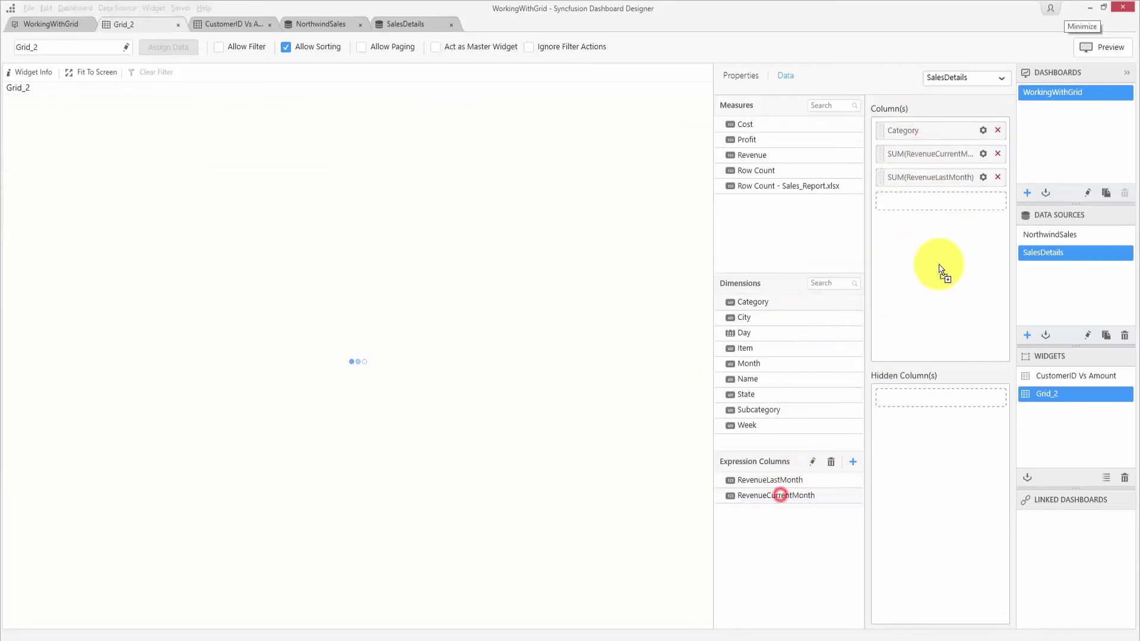
left_click_drag(939, 158, 942, 198)
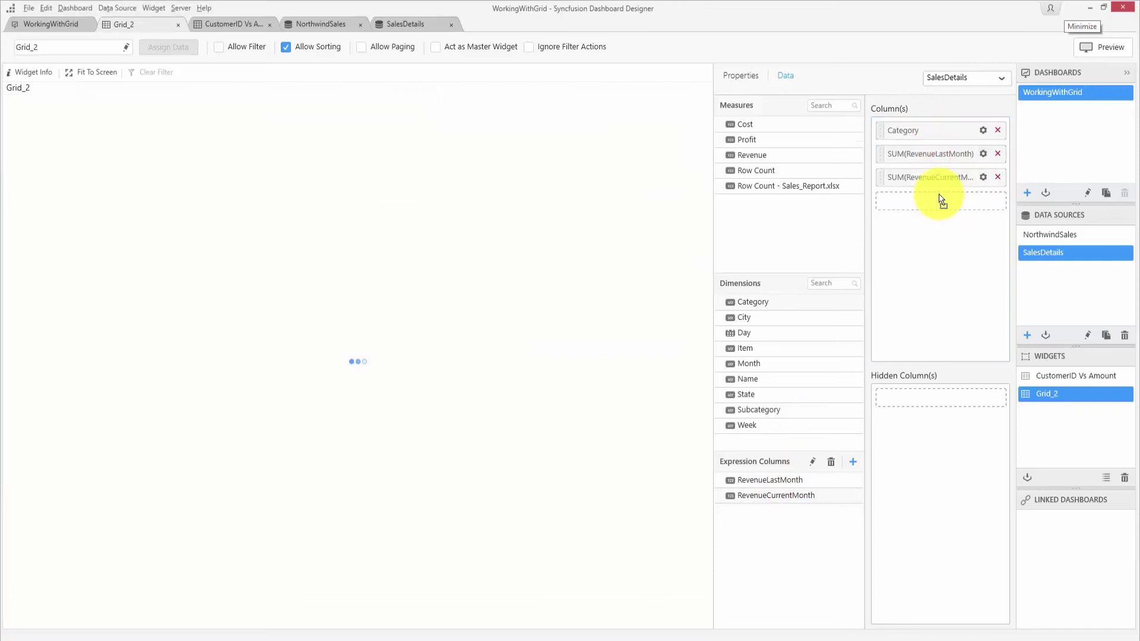
Add a KPI column to Grid_2 with actual value RevenueCurrentMonth, target RevenueLastMonth, value type Percentage of variation and result GreaterIsGood.
left_click(736, 77)
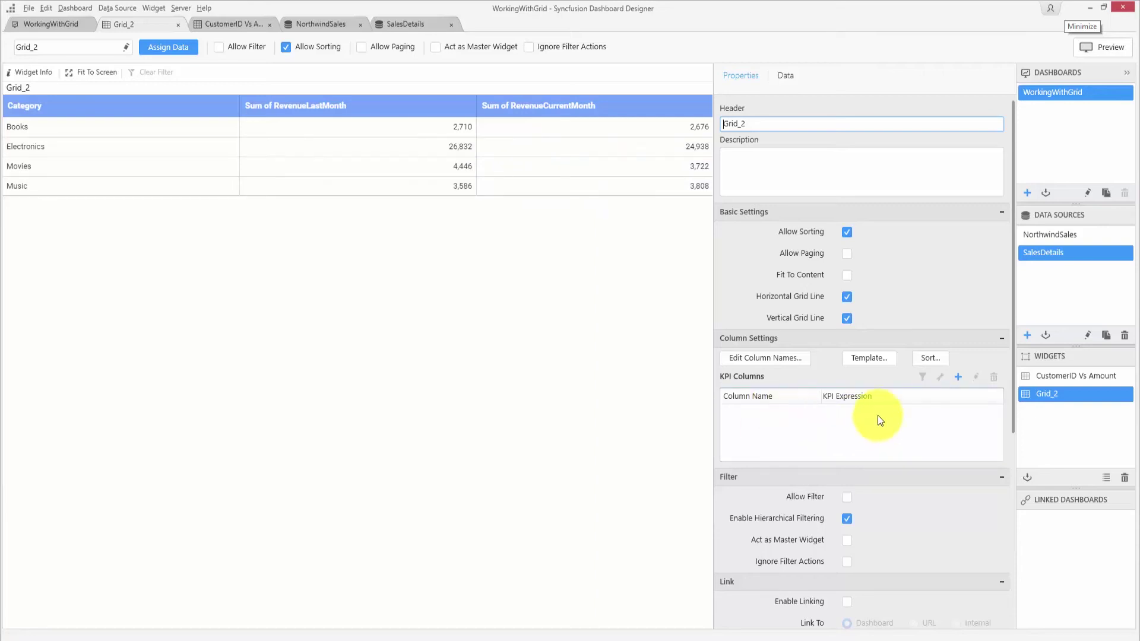
left_click(960, 378)
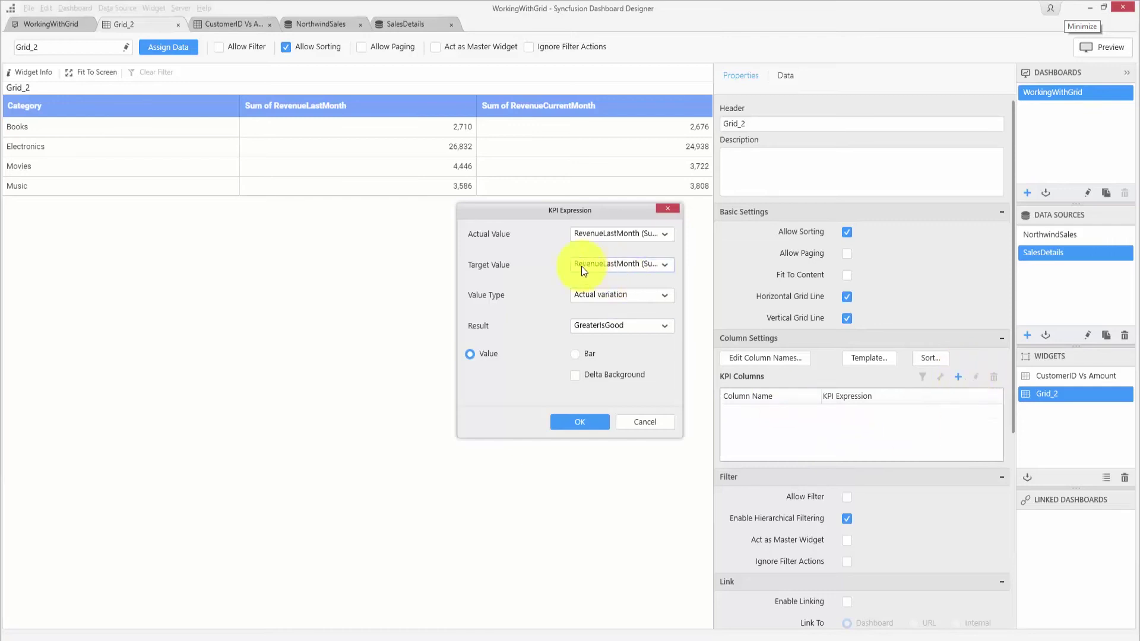
left_click(617, 236)
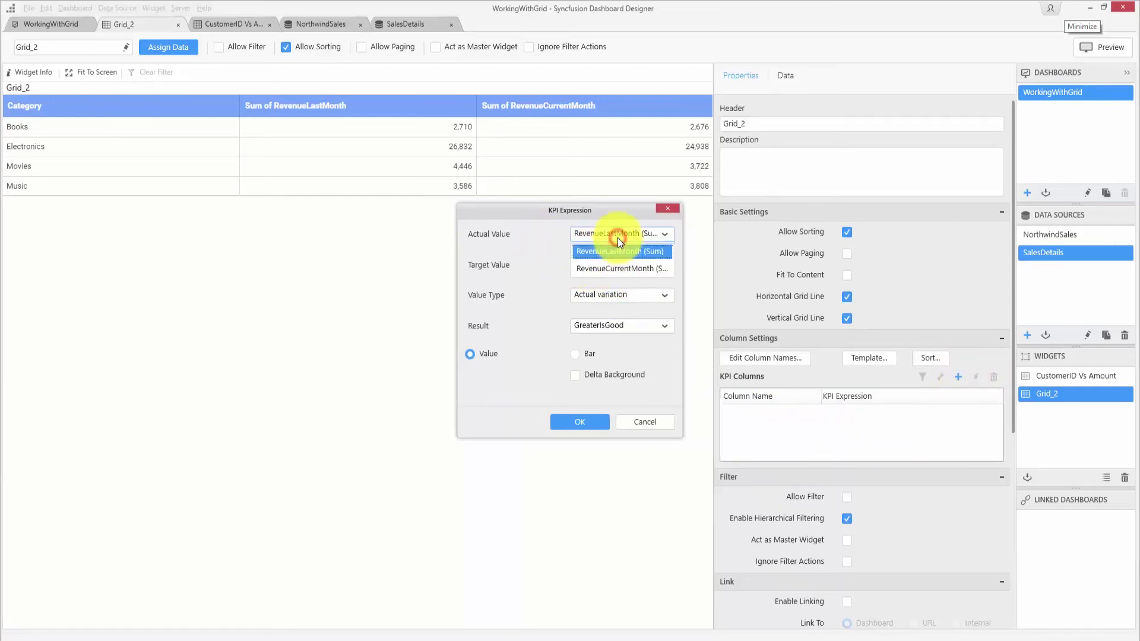
left_click(626, 270)
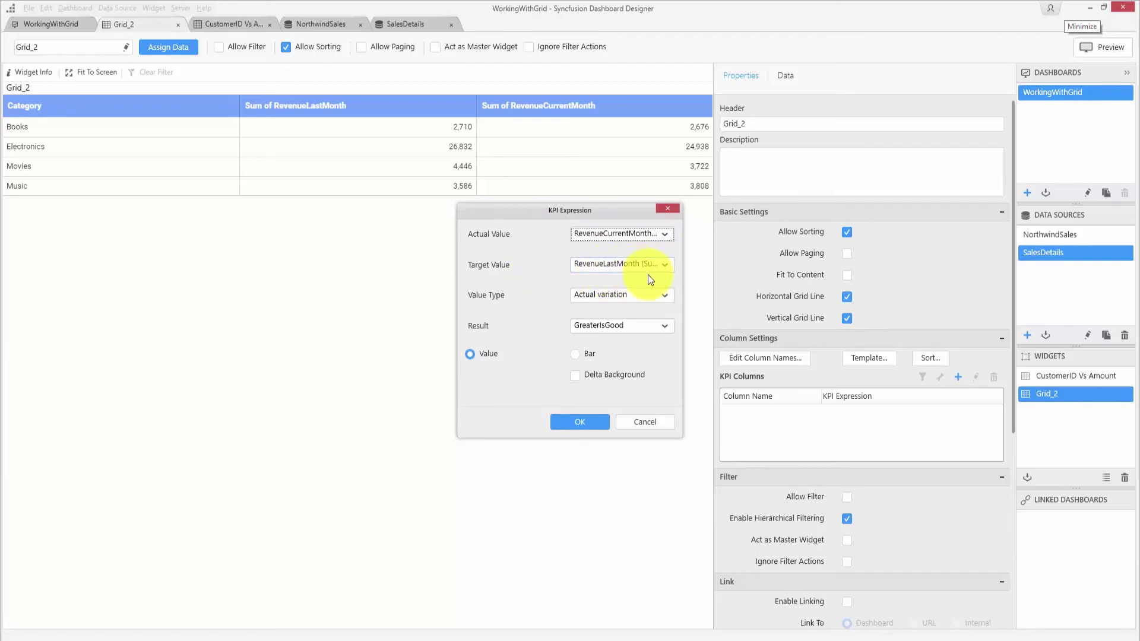
left_click(593, 299)
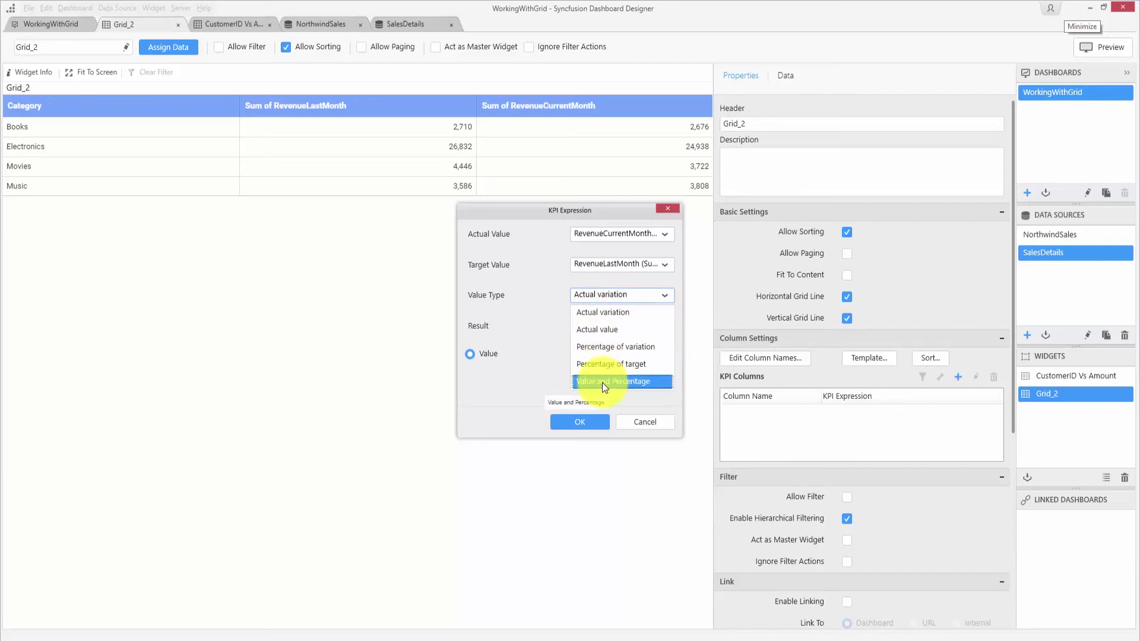
left_click(608, 351)
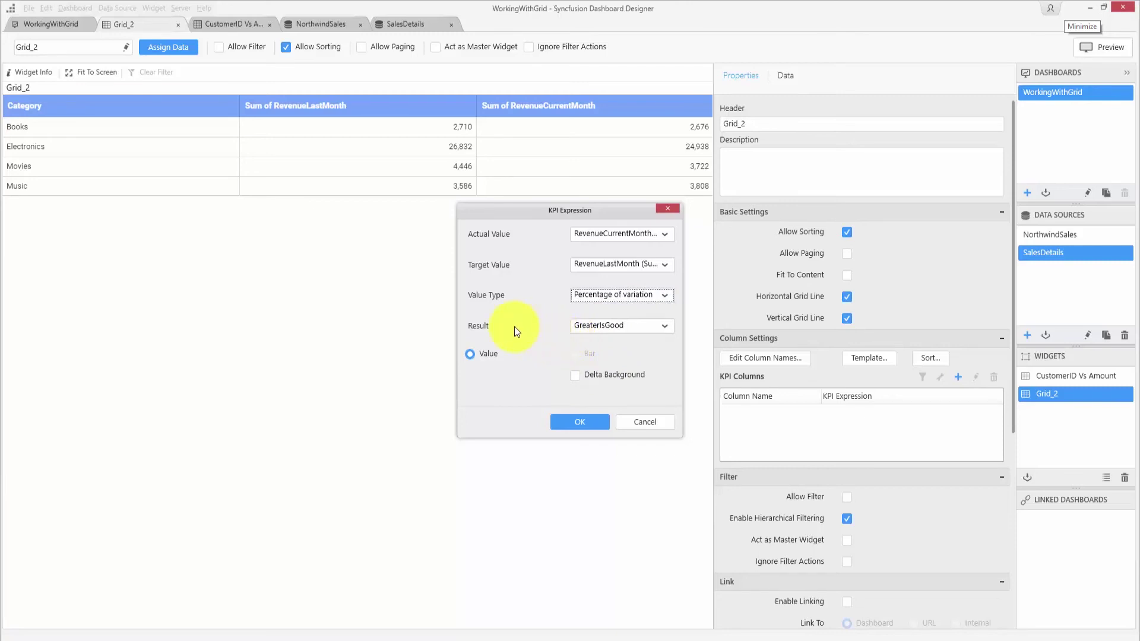
left_click(600, 329)
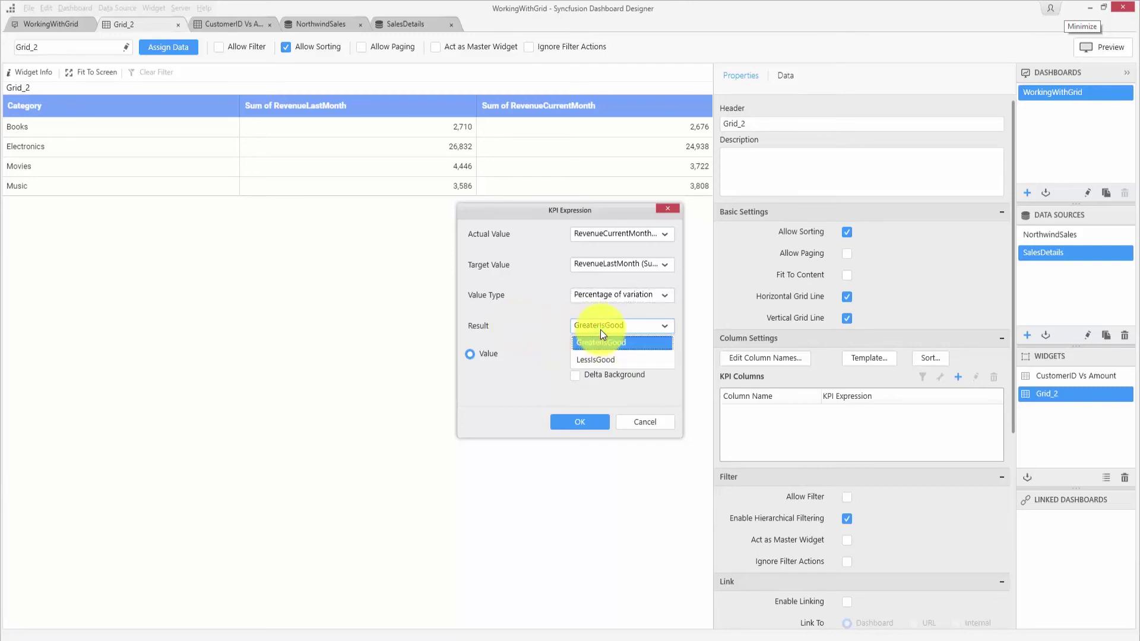
left_click(600, 330)
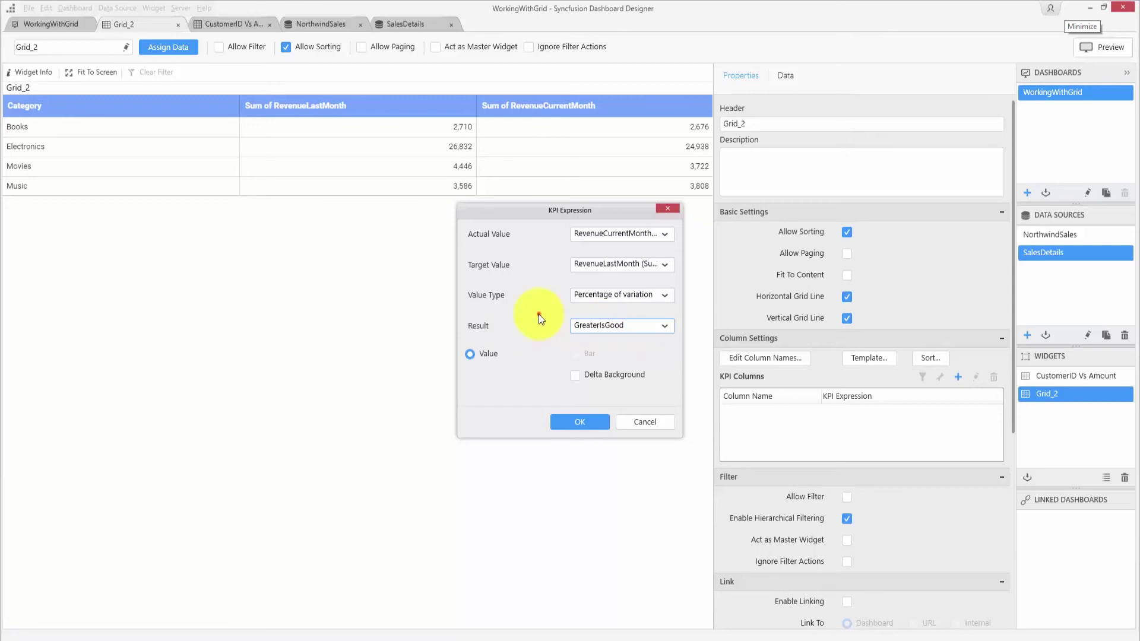
left_click(579, 424)
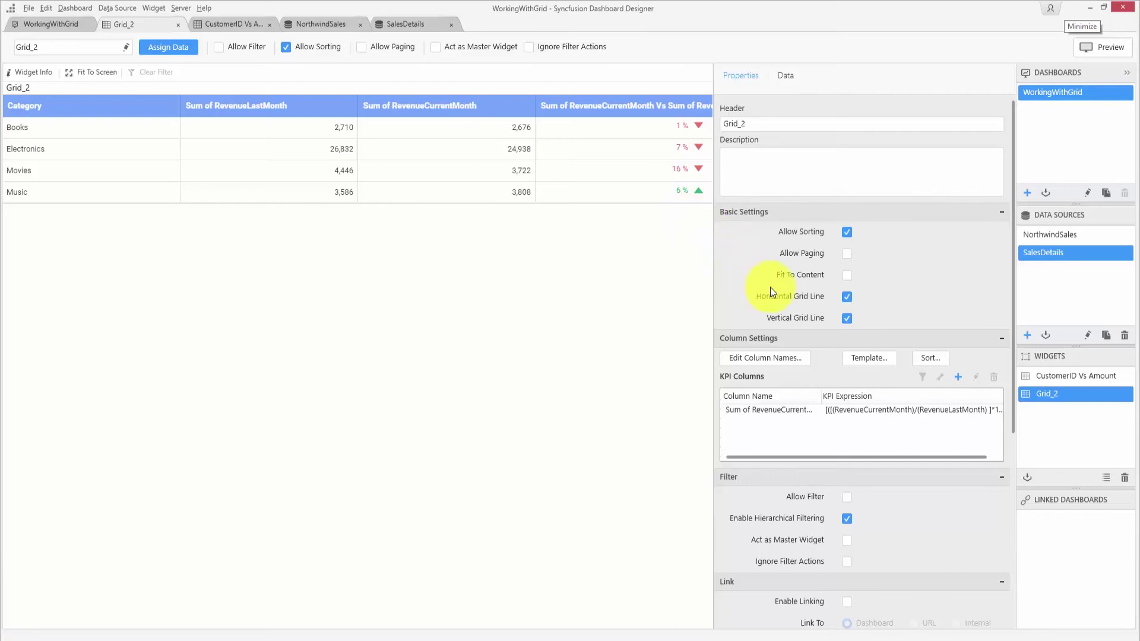
Change the KPI column's value type to Actual variation and display it as Bar.
left_click(865, 357)
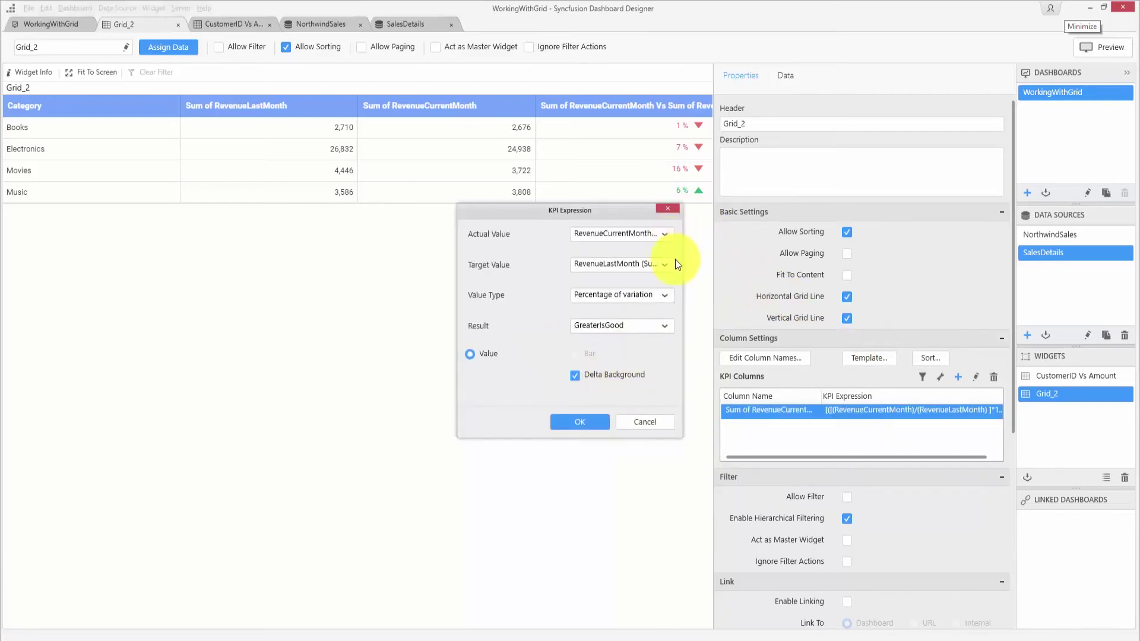
left_click(665, 292)
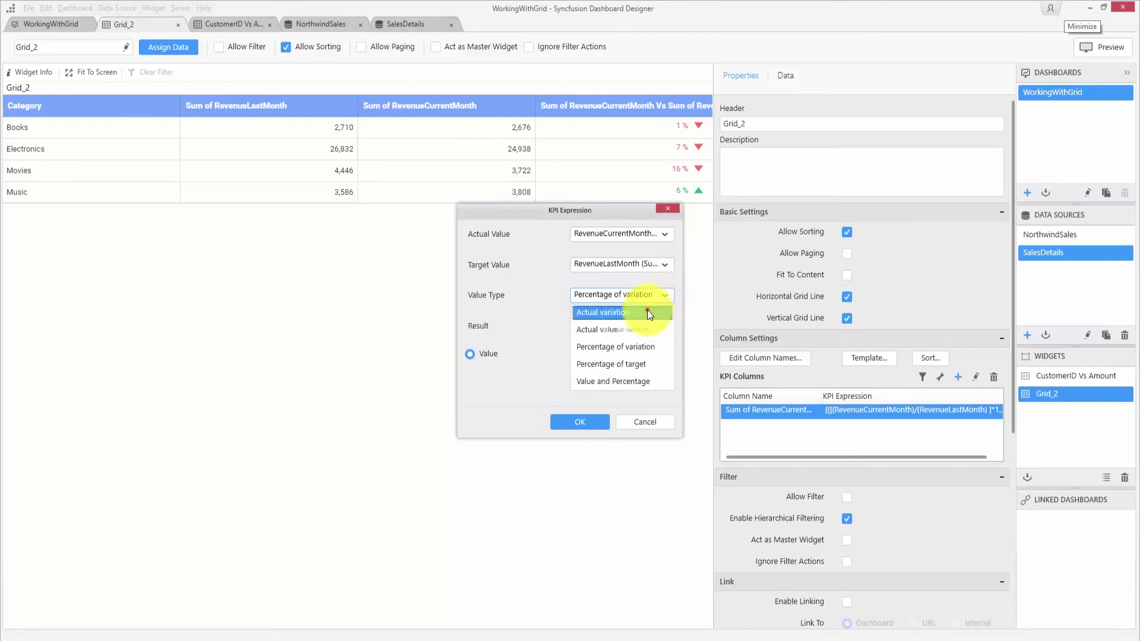
left_click(647, 312)
left_click(578, 354)
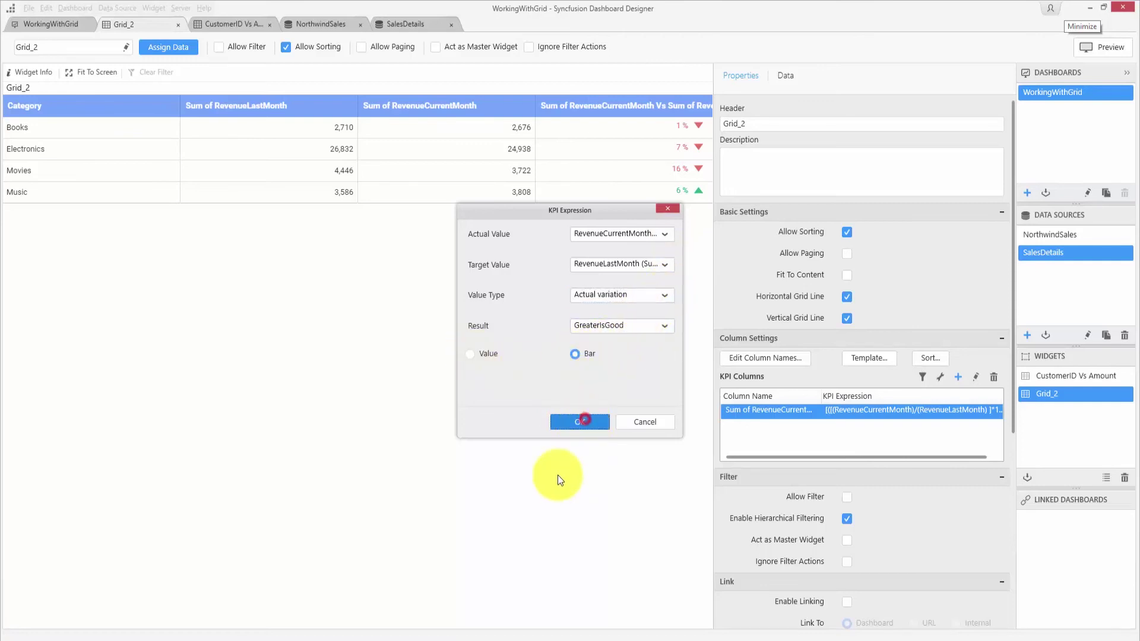
Set the KPI column's value type to Percentage of variation and display it as a value with Delta Background.
left_click(920, 411)
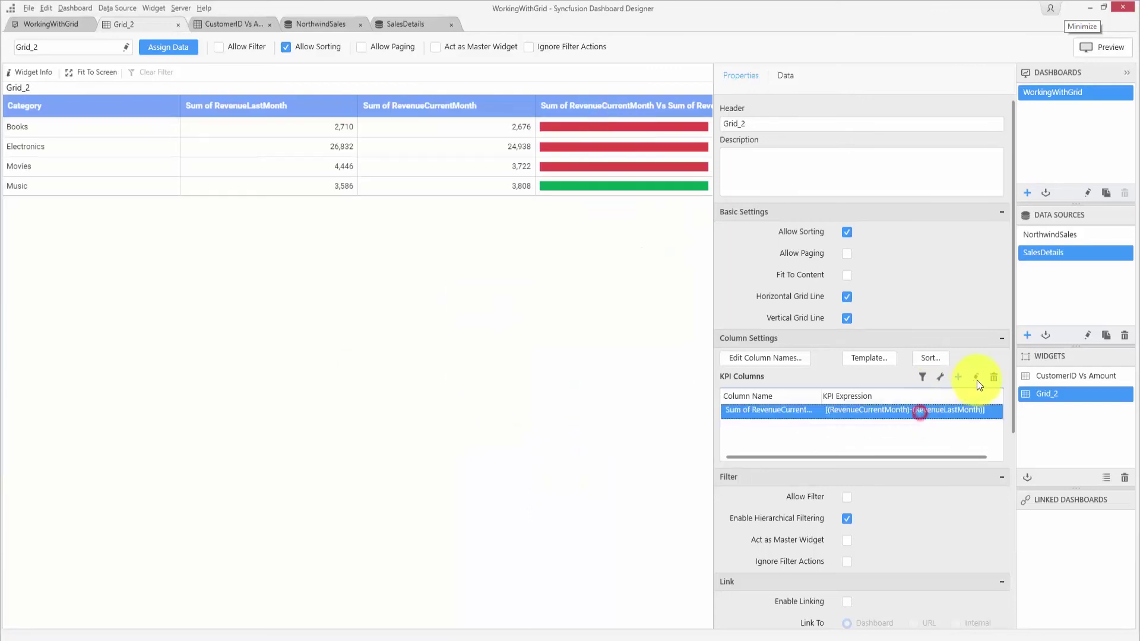
left_click(977, 380)
left_click(644, 299)
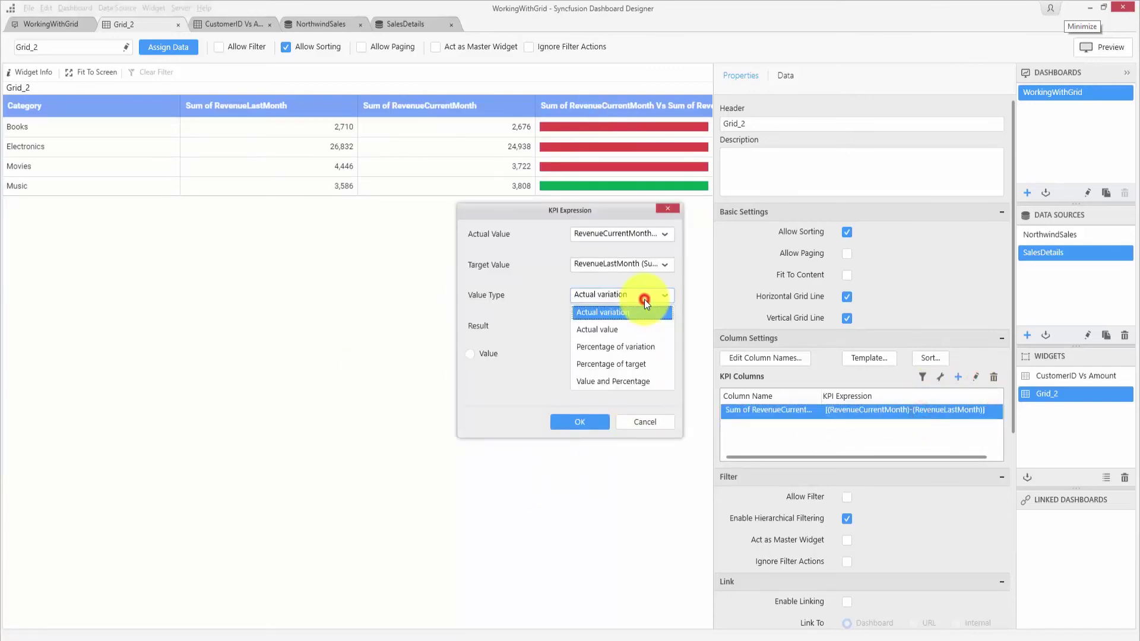
left_click(643, 347)
left_click(579, 373)
left_click(581, 422)
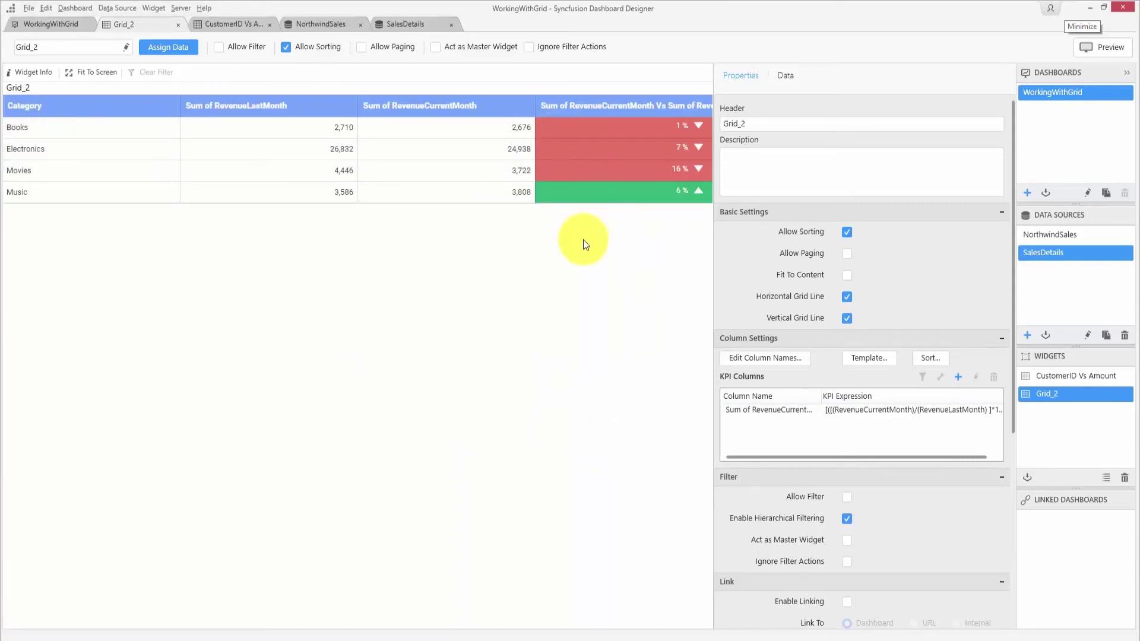
Apply a measure filter to the KPI column for values Greater Than 5.
left_click(723, 412)
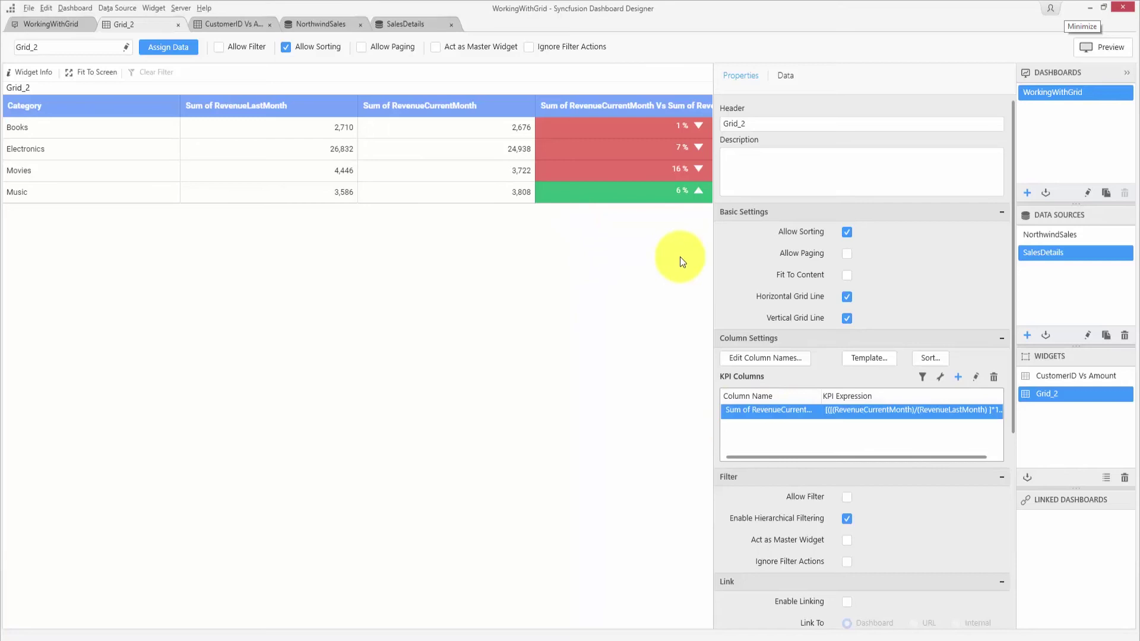
left_click(923, 379)
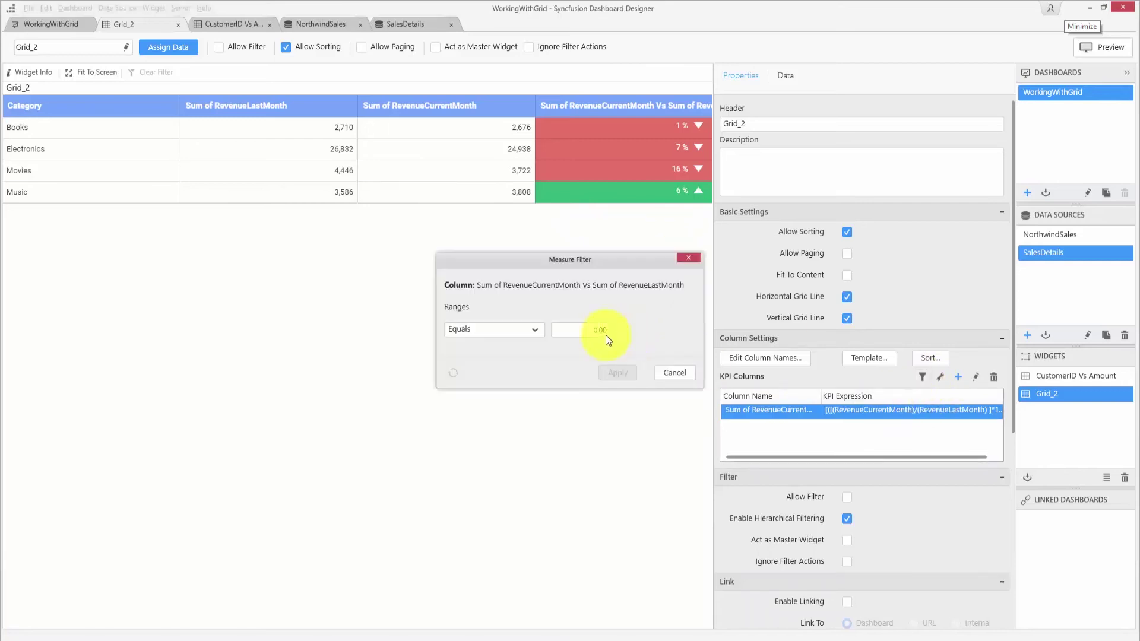
left_click(534, 331)
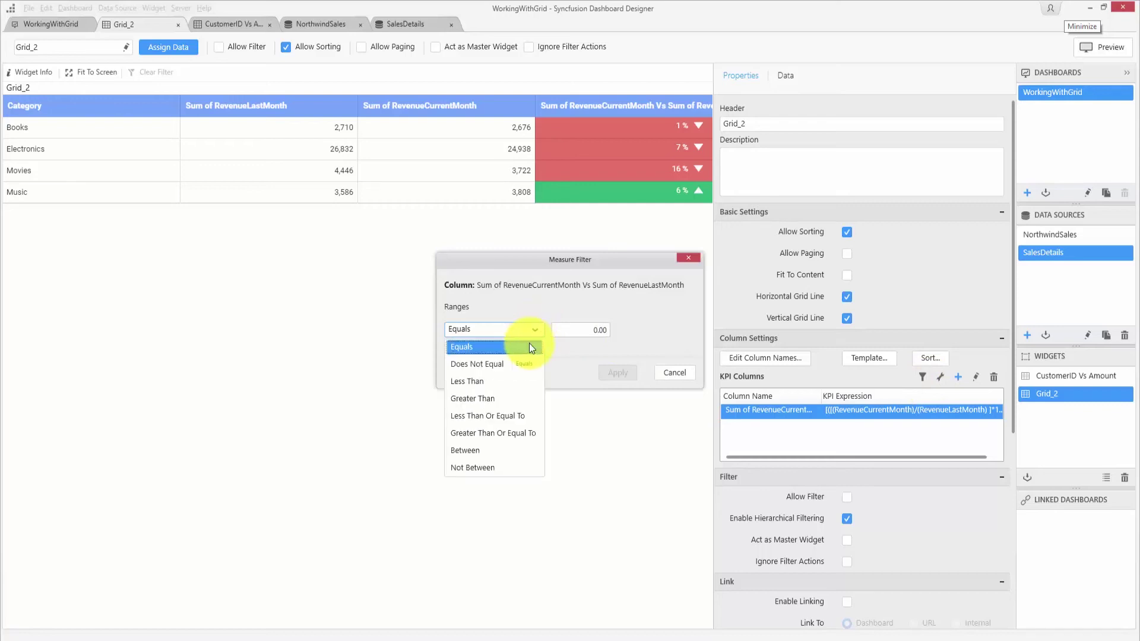
left_click(505, 401)
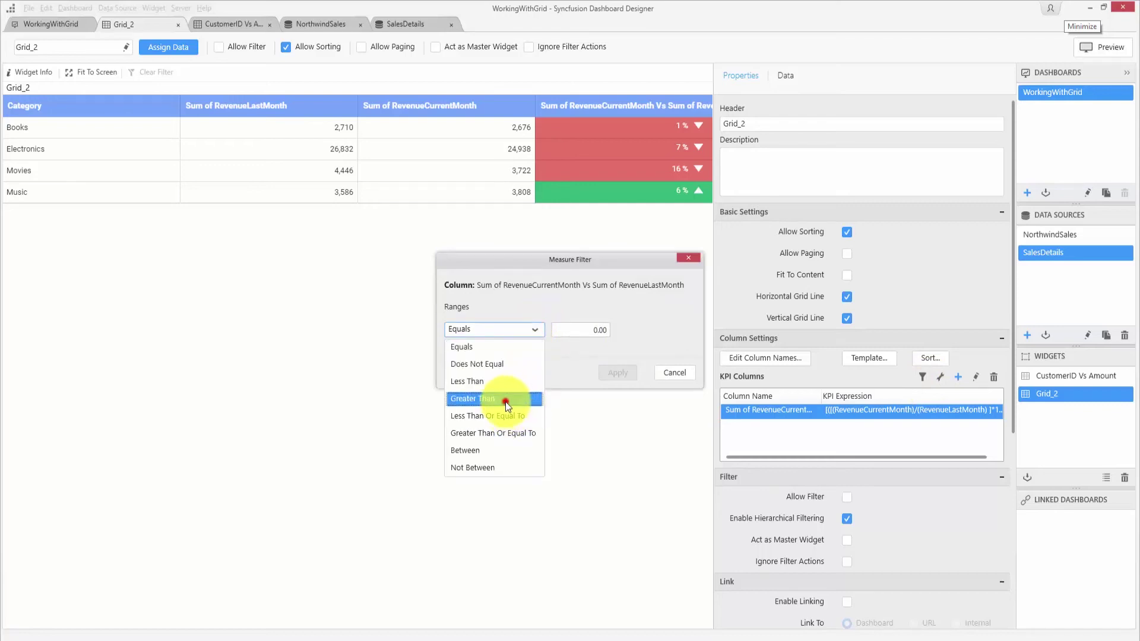
left_click(596, 328)
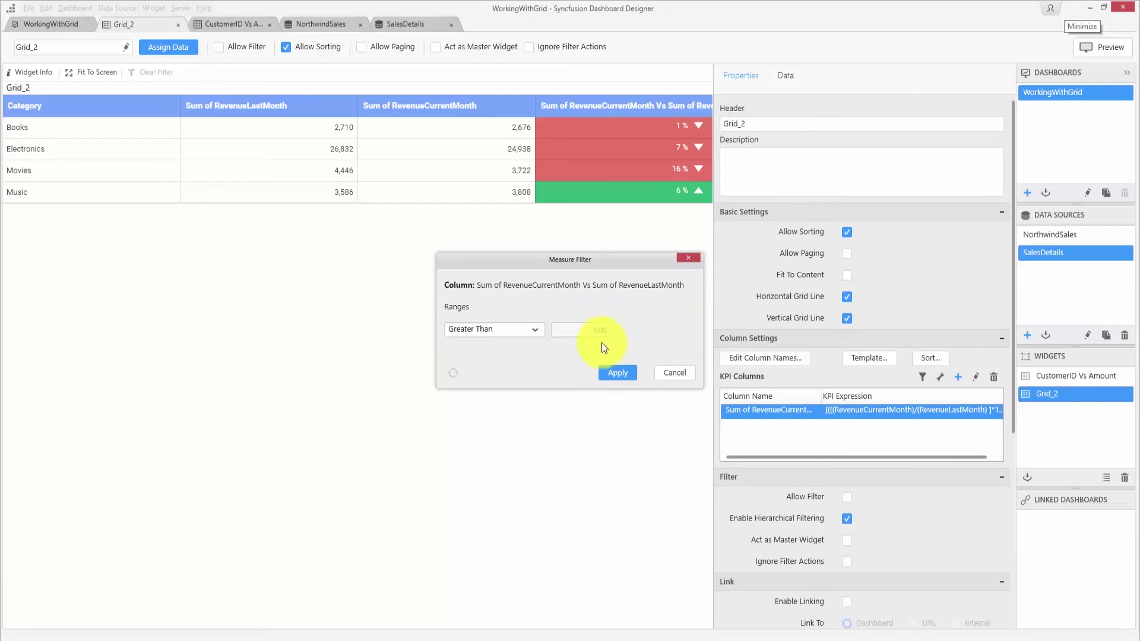
left_click(596, 329)
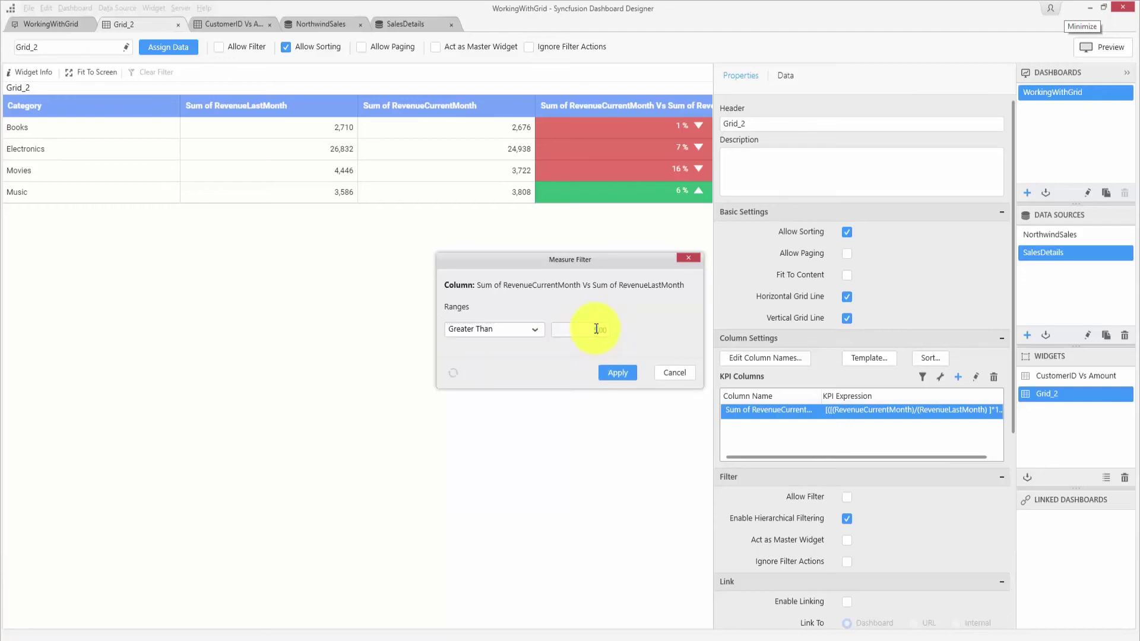
type("5")
left_click(622, 376)
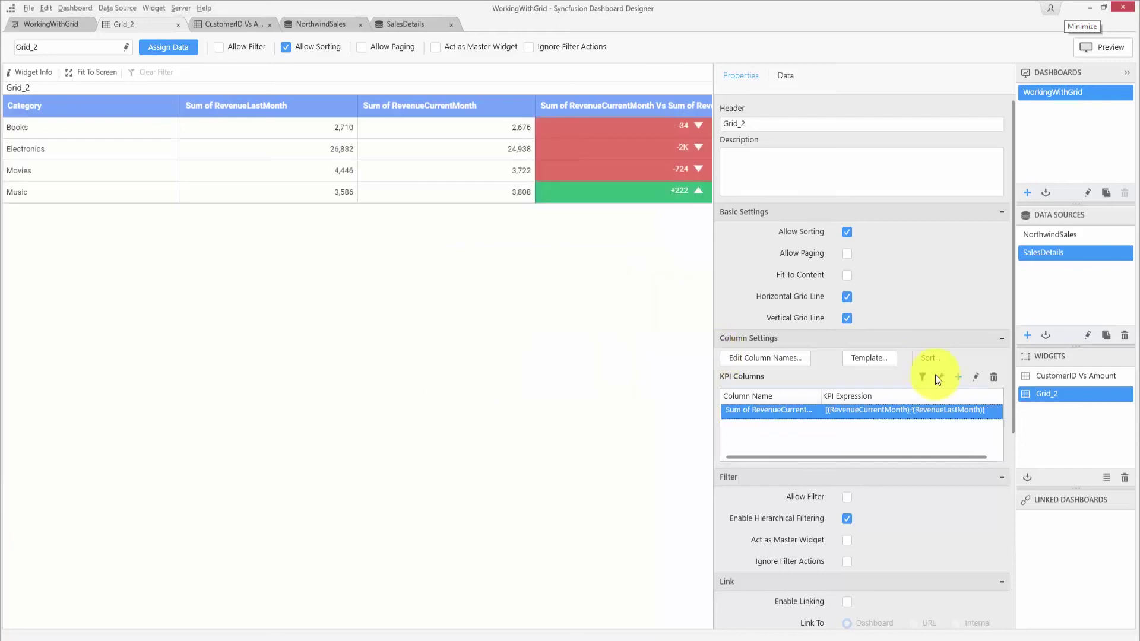
Format the KPI column's measure as Currency in Thousands representation and adjust its decimal places.
left_click(936, 376)
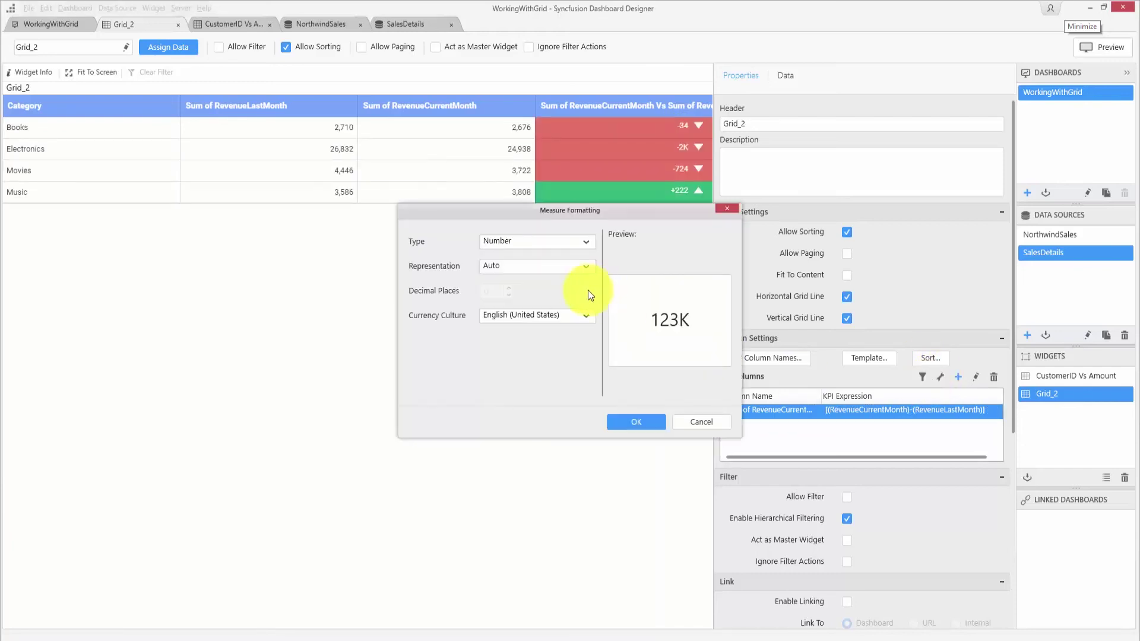
left_click(531, 241)
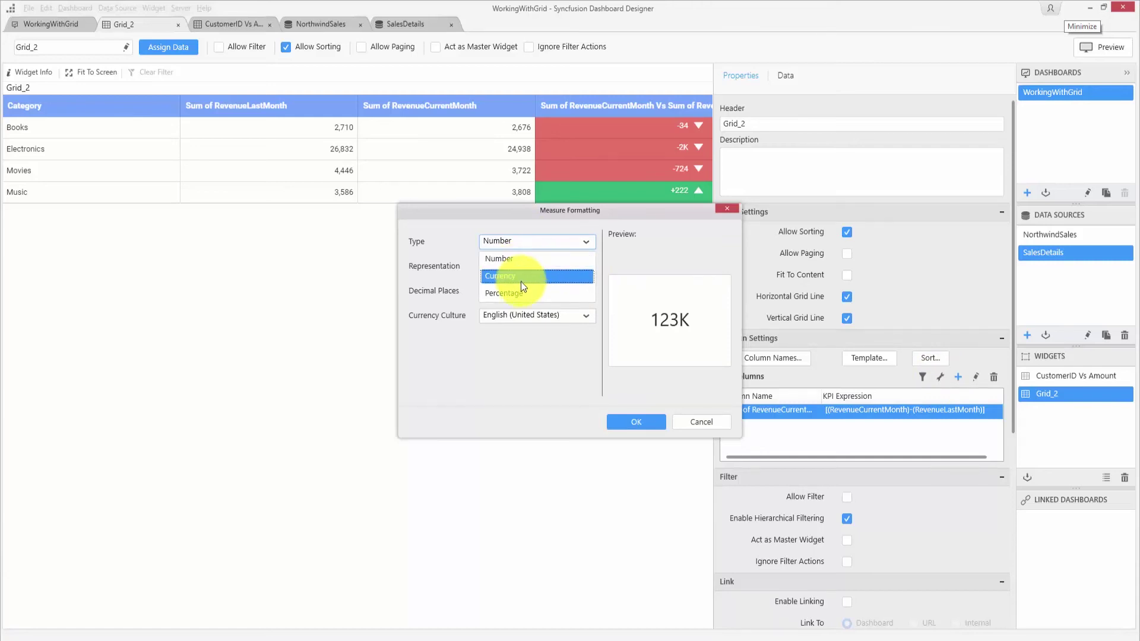
left_click(518, 278)
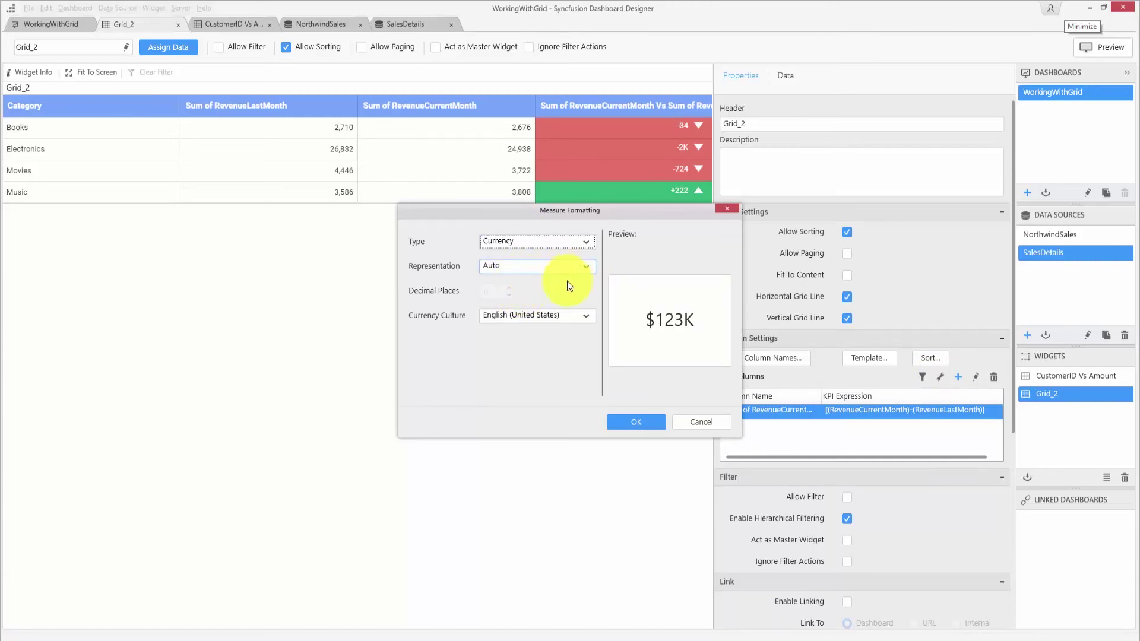
left_click(540, 272)
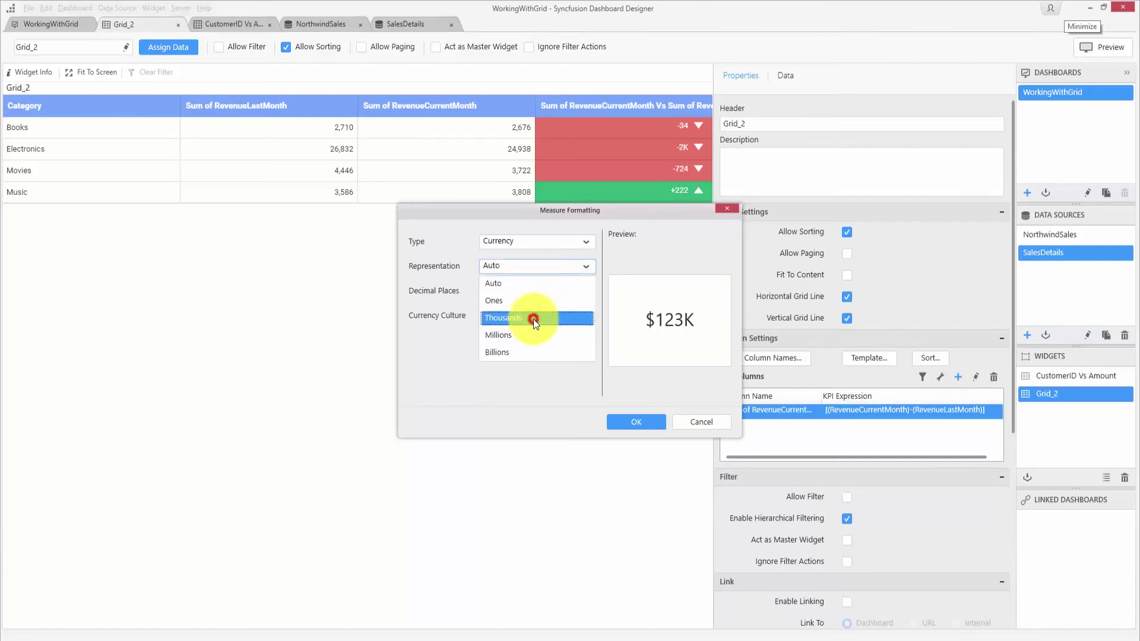
left_click(534, 318)
left_click(508, 291)
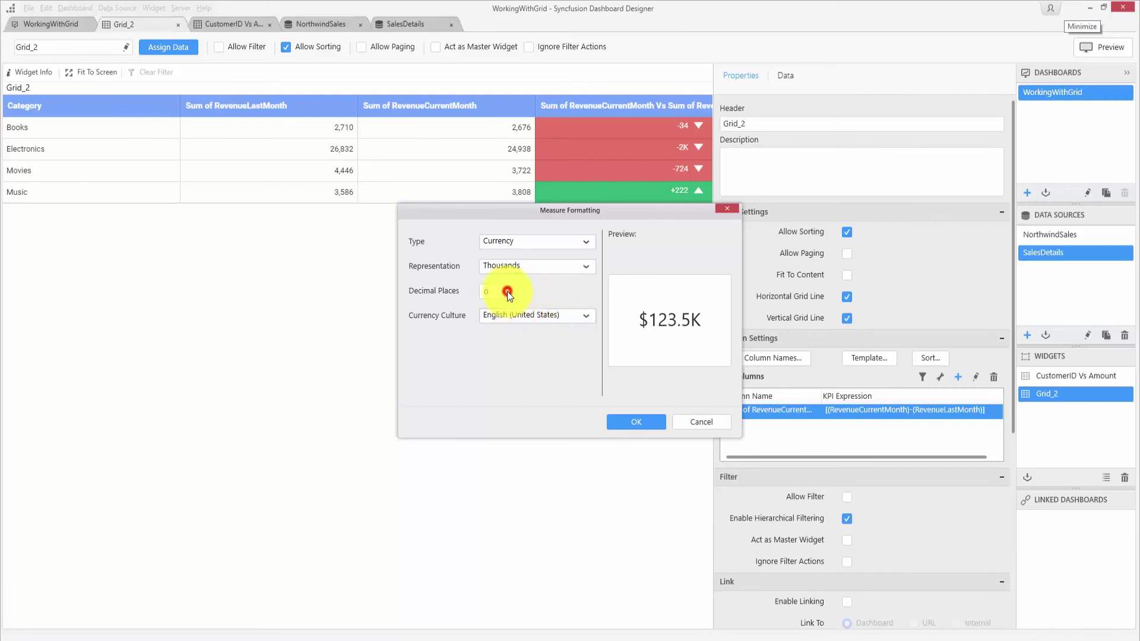
left_click(508, 291)
left_click(622, 419)
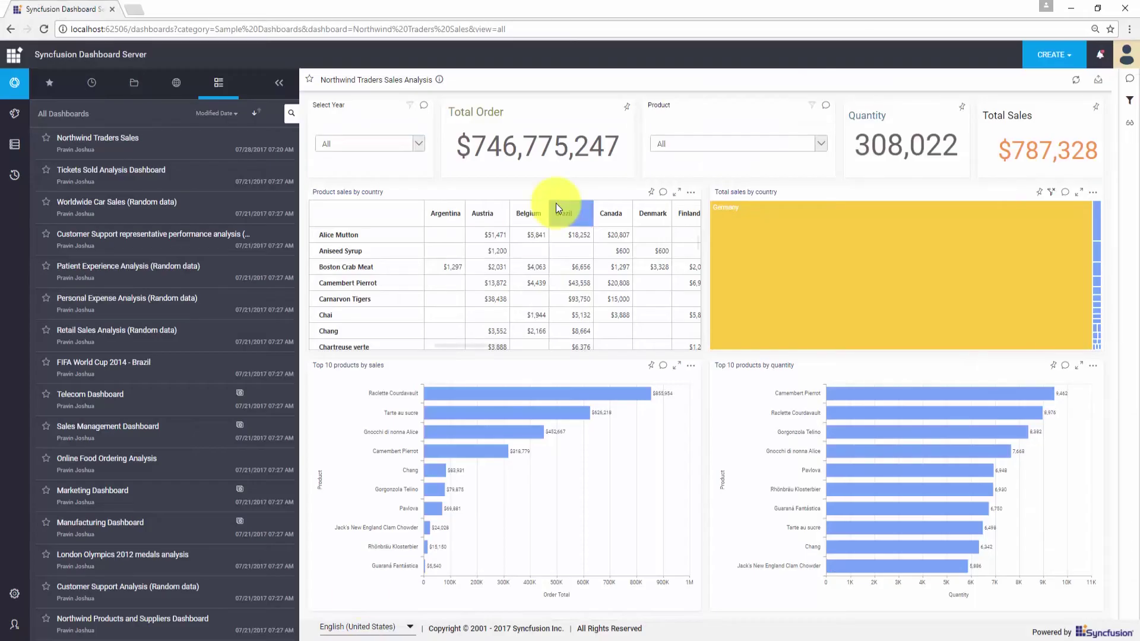
Enable linking for the Top Products by Orders grid and copy the Northwind Traders Sales dashboard's link from Syncfusion Dashboard Server.
mouse_move(527, 156)
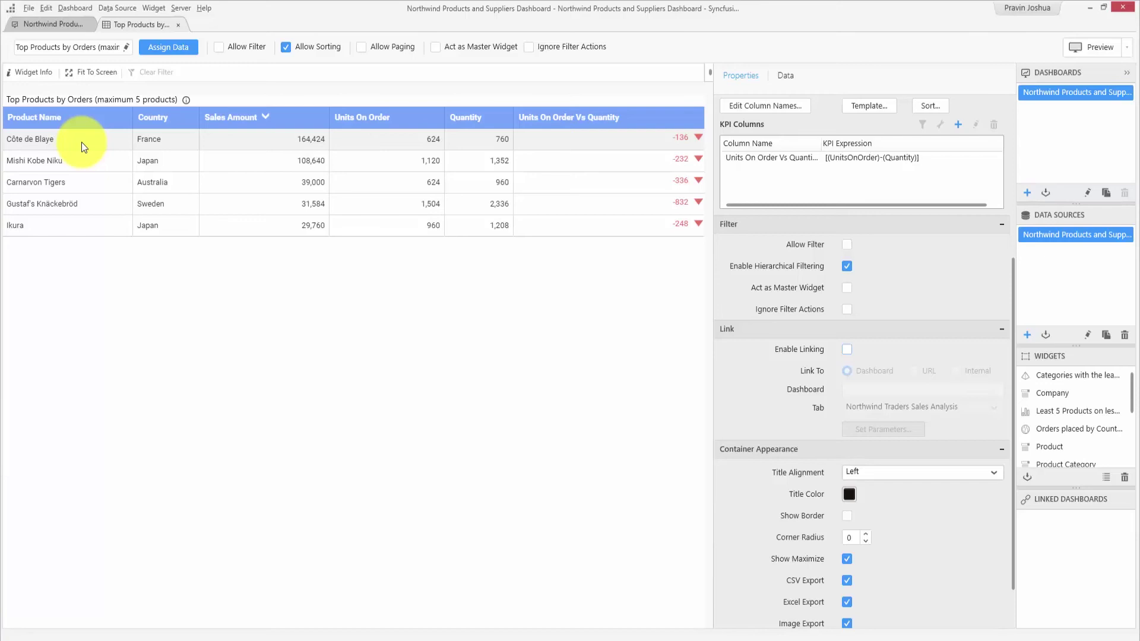
left_click(849, 340)
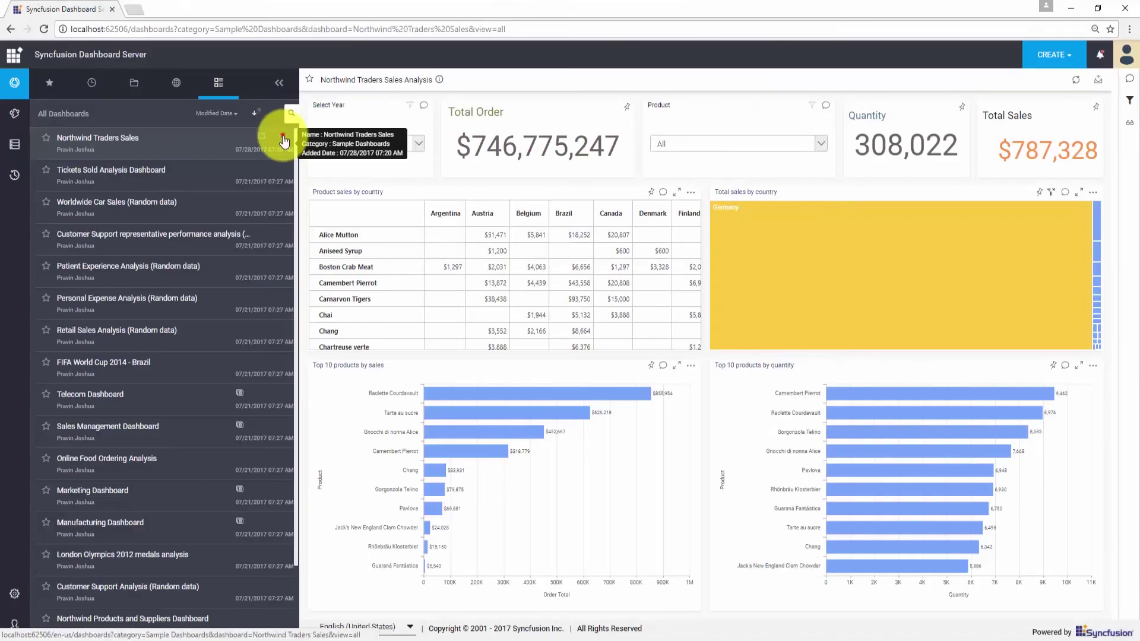
left_click(284, 139)
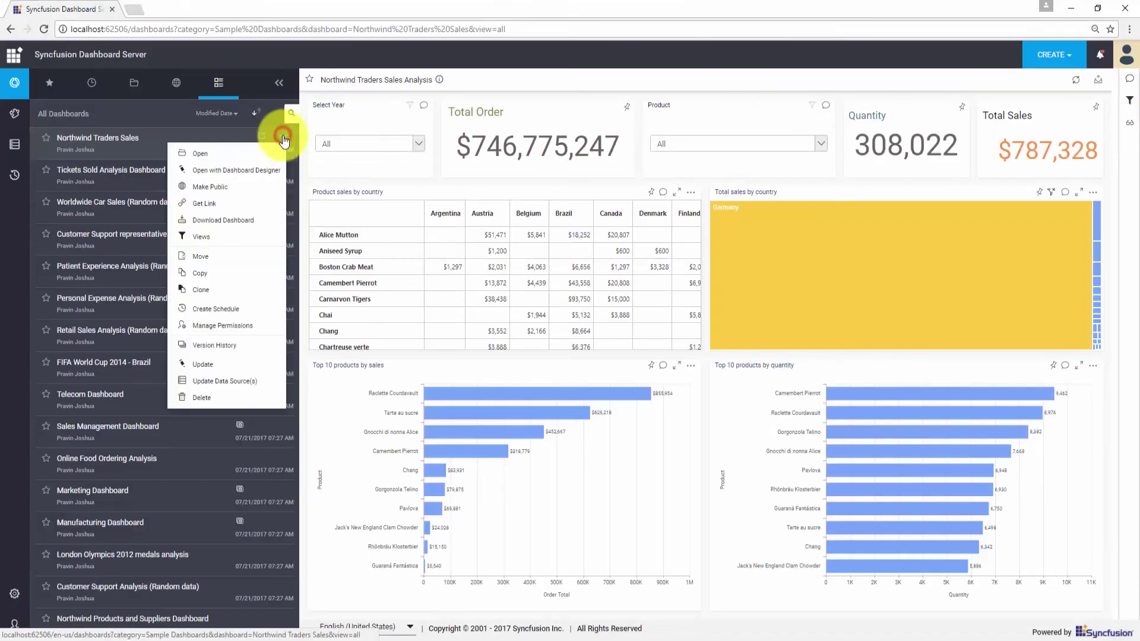
left_click(237, 205)
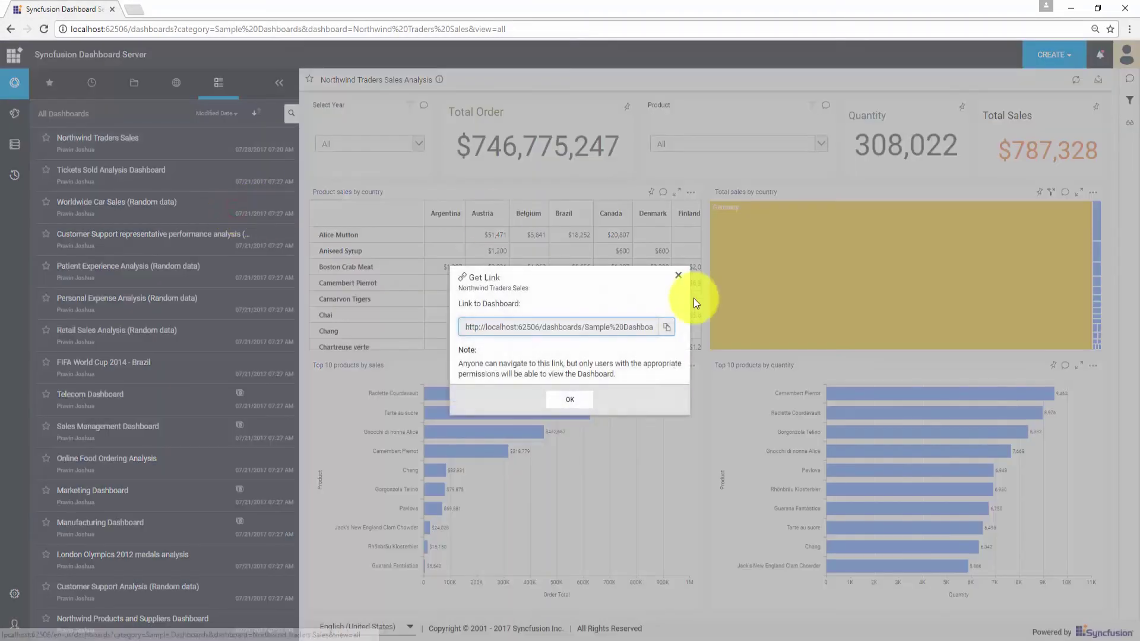
left_click(667, 327)
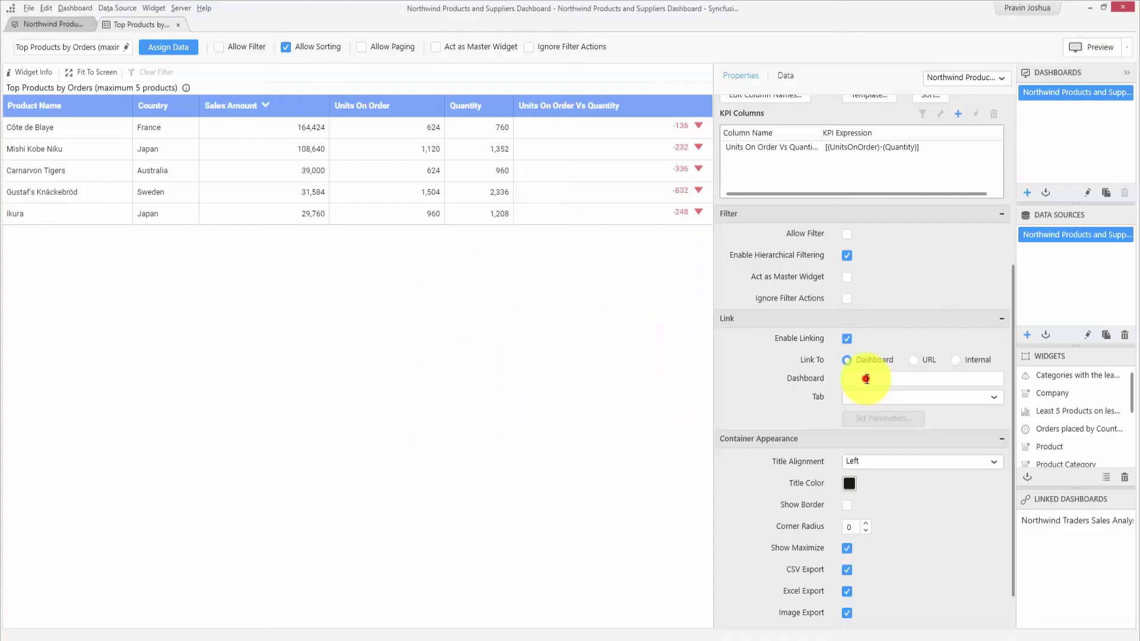
Paste the copied link as the grid's target dashboard in Dashboard Designer and choose the Northwind Traders Sales Analysis tab.
left_click(867, 379)
right_click(866, 380)
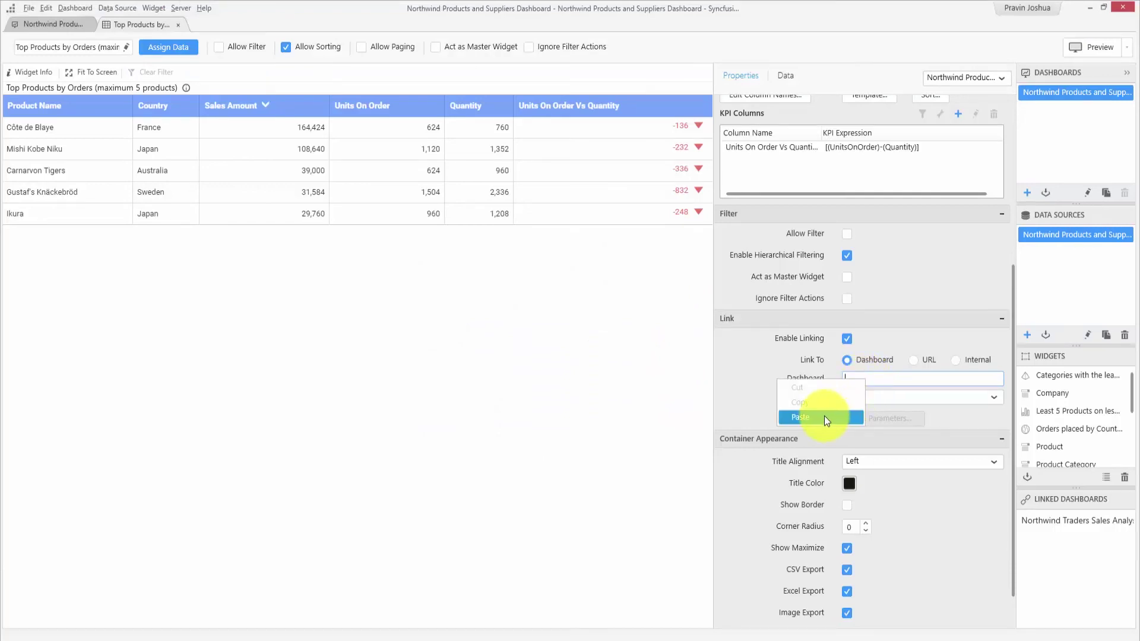
left_click(800, 417)
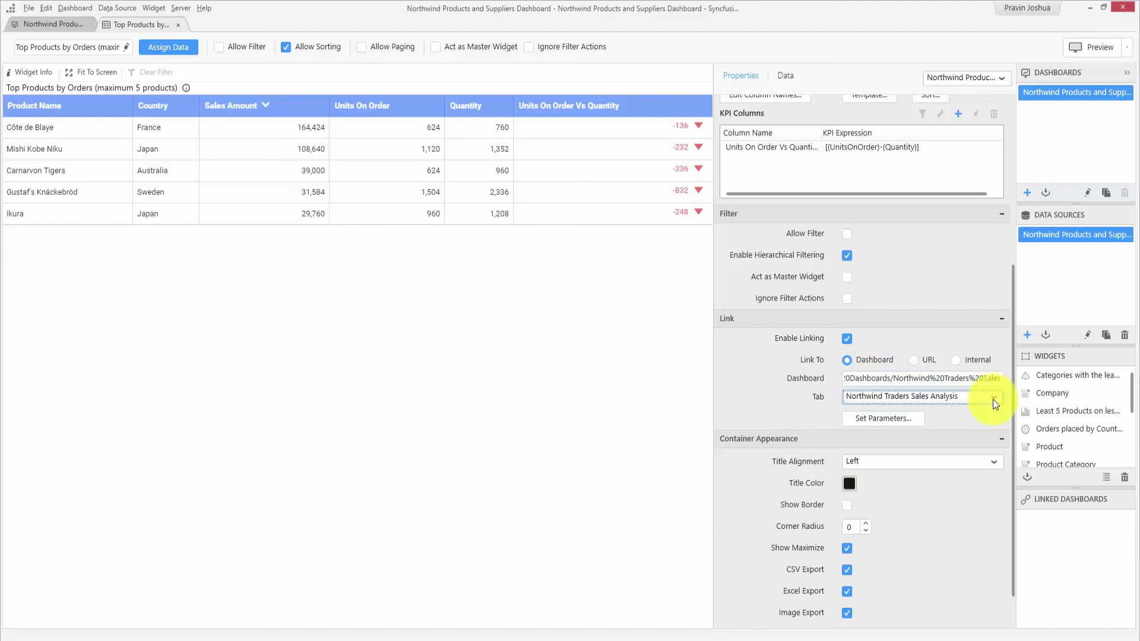
left_click(992, 397)
left_click(992, 396)
left_click(992, 396)
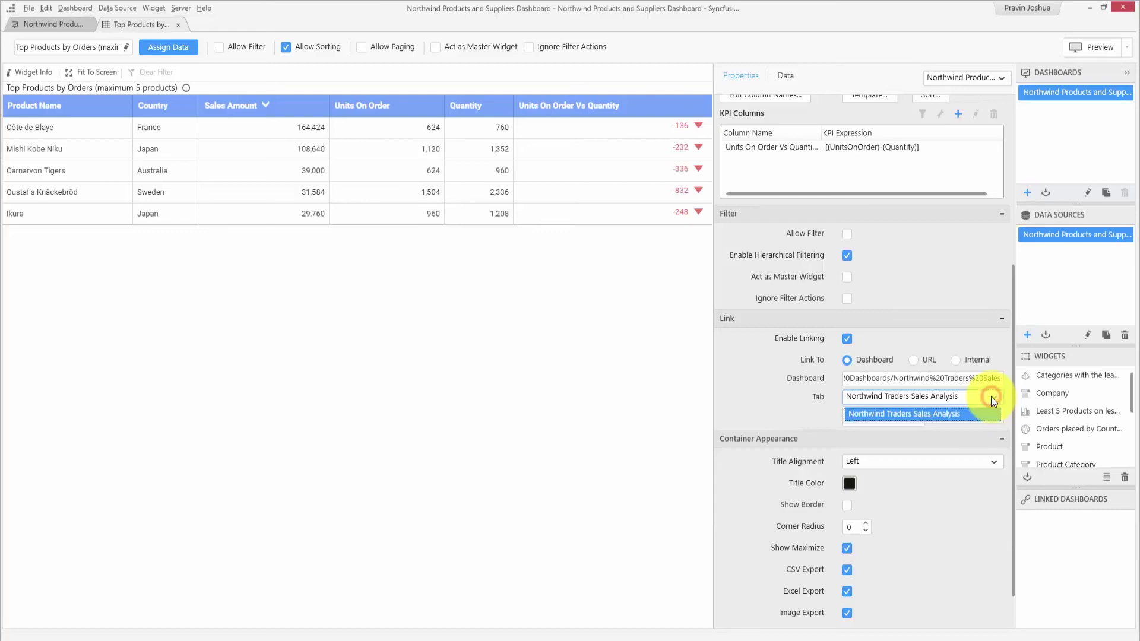
left_click(970, 415)
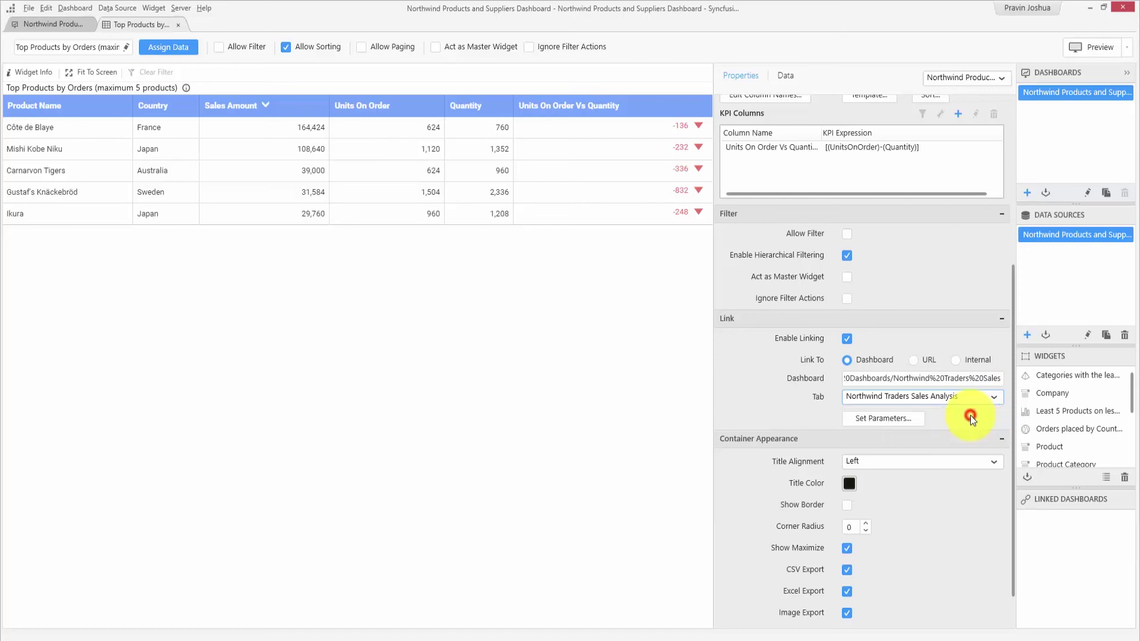
Map the target Product widget's ProductName parameter to the ProductName column of the Top Products by Orders widget.
left_click(888, 420)
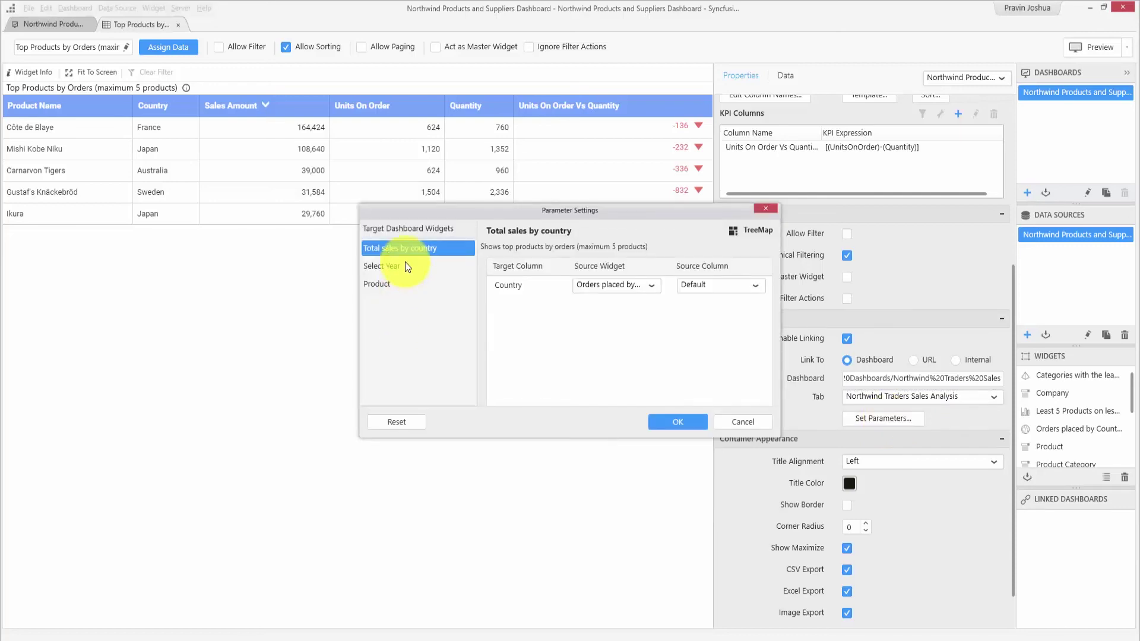
left_click(383, 285)
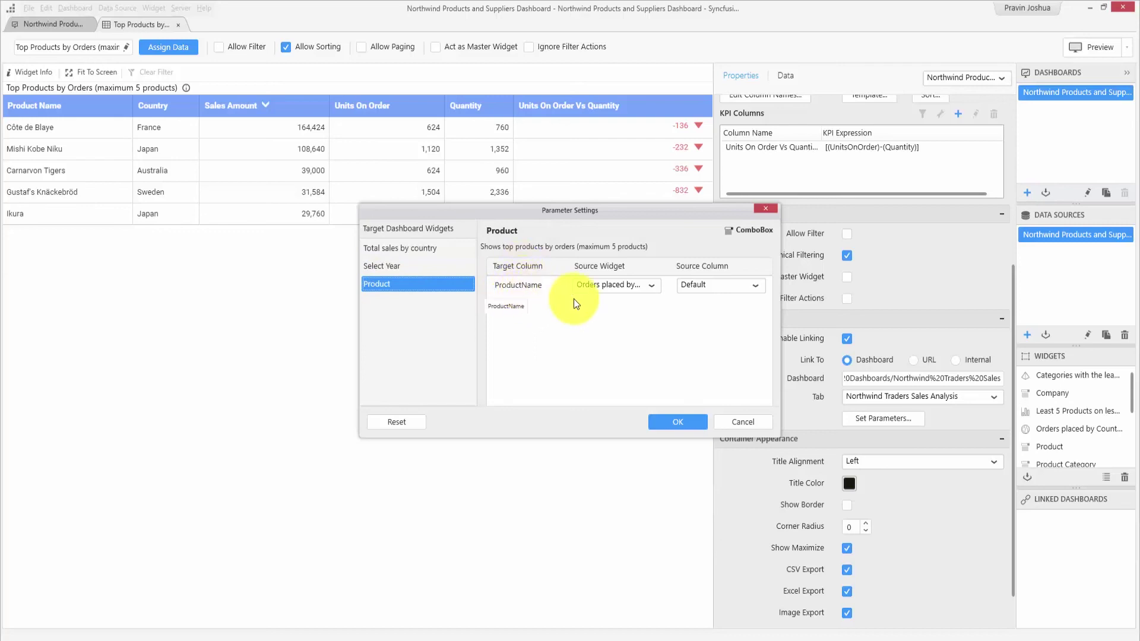
left_click(650, 287)
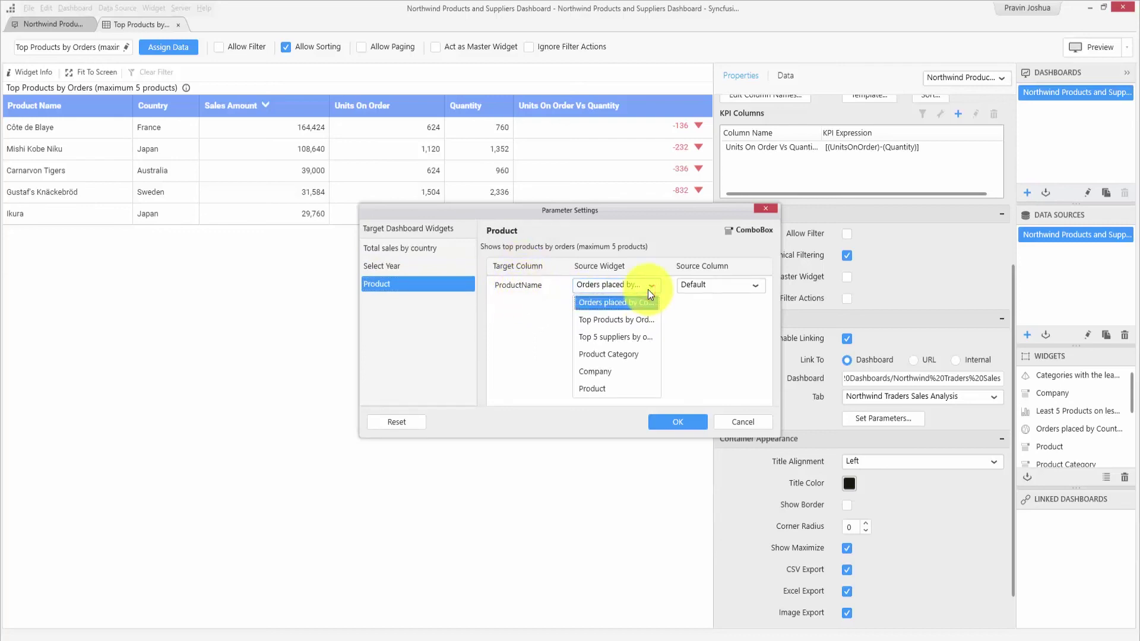
left_click(641, 320)
left_click(740, 288)
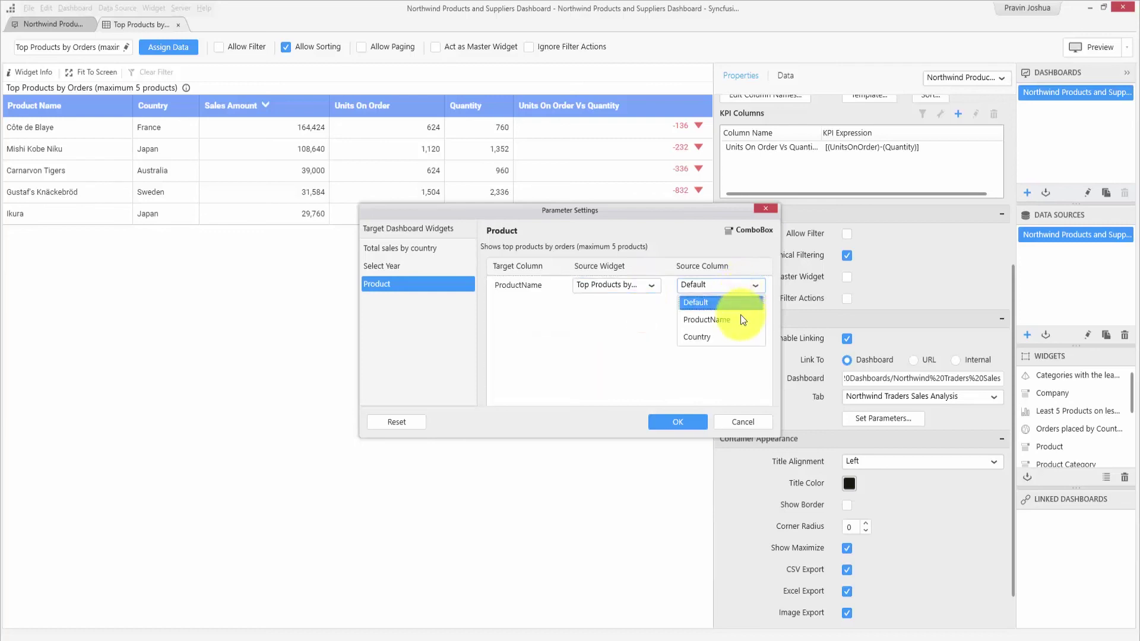
left_click(741, 319)
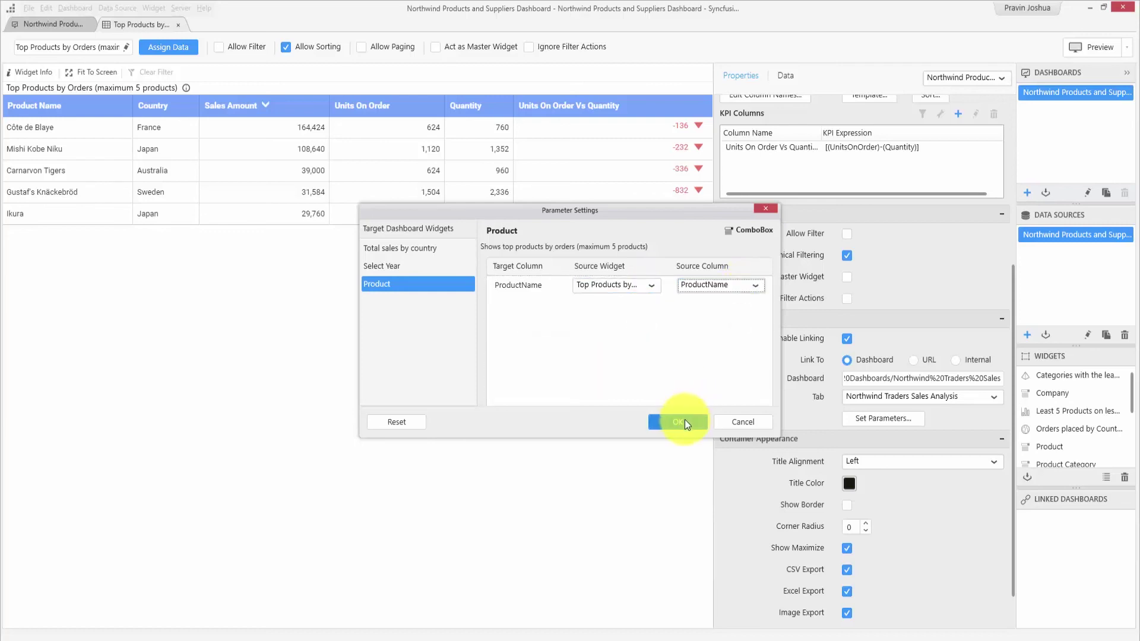
left_click(683, 419)
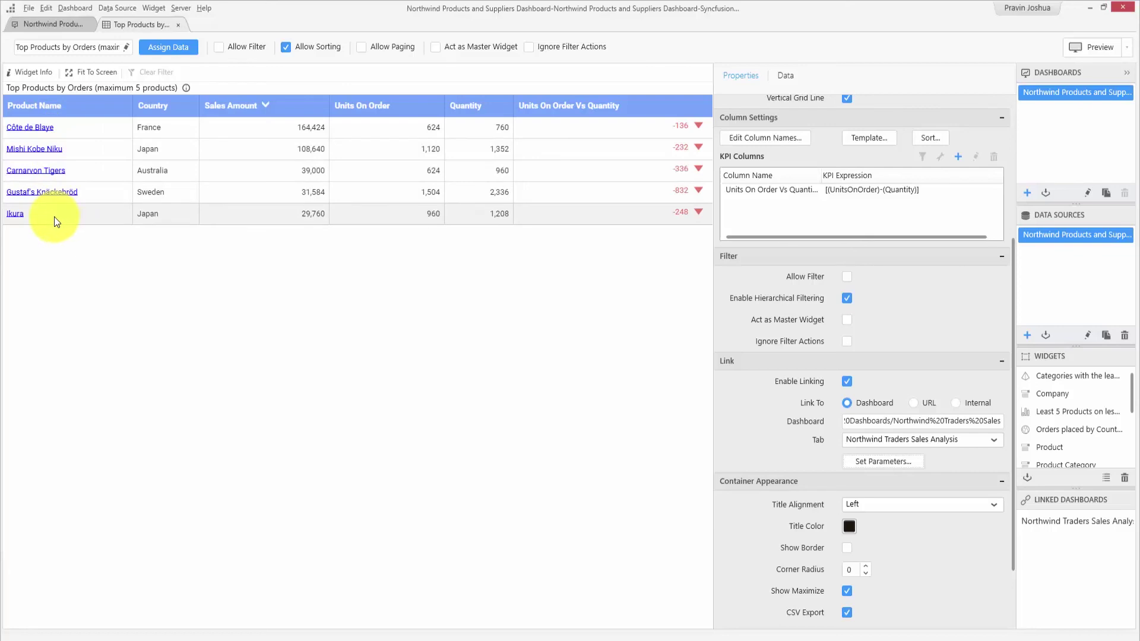
Preview the dashboard and follow the Mishi Kobe Niku row's link to check the filtered target dashboard, then return to the preview.
left_click(1098, 52)
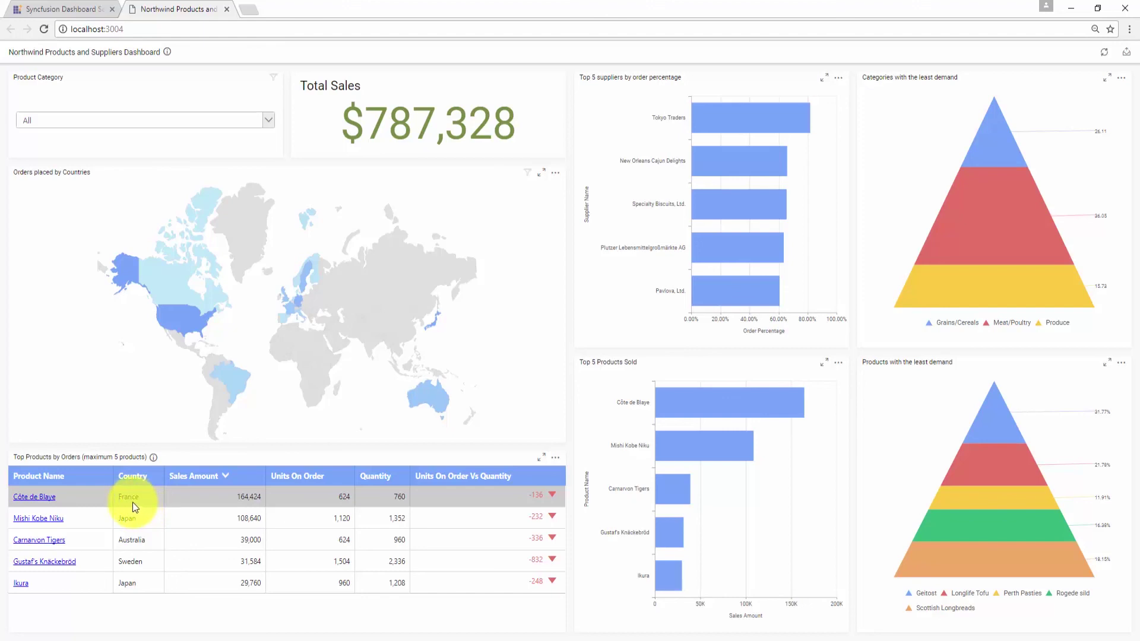
left_click(131, 515)
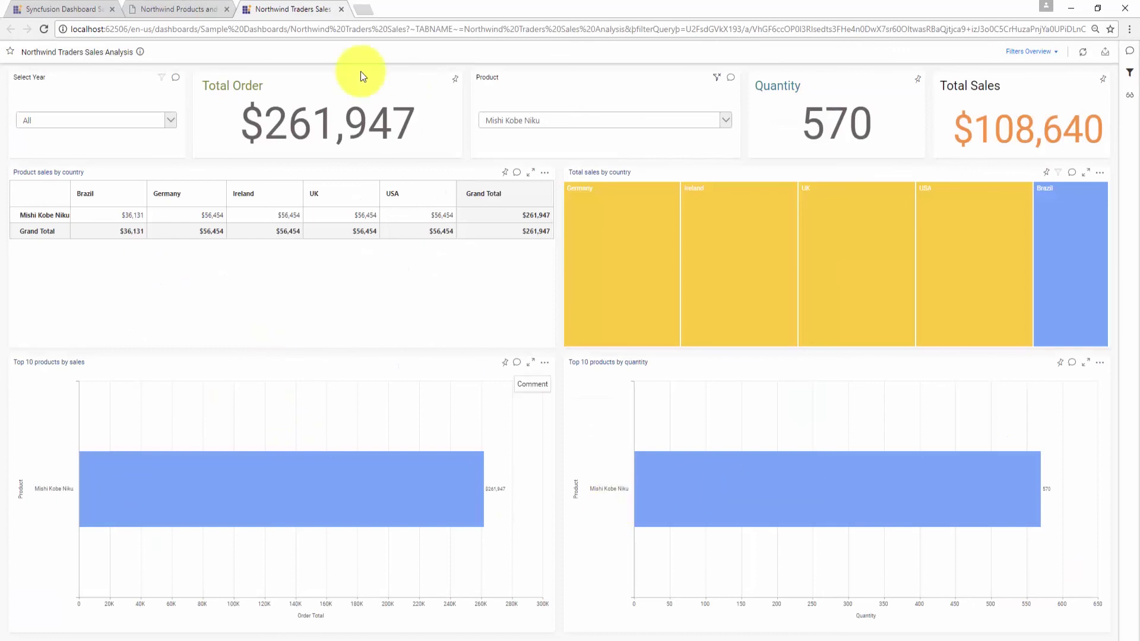
left_click(187, 9)
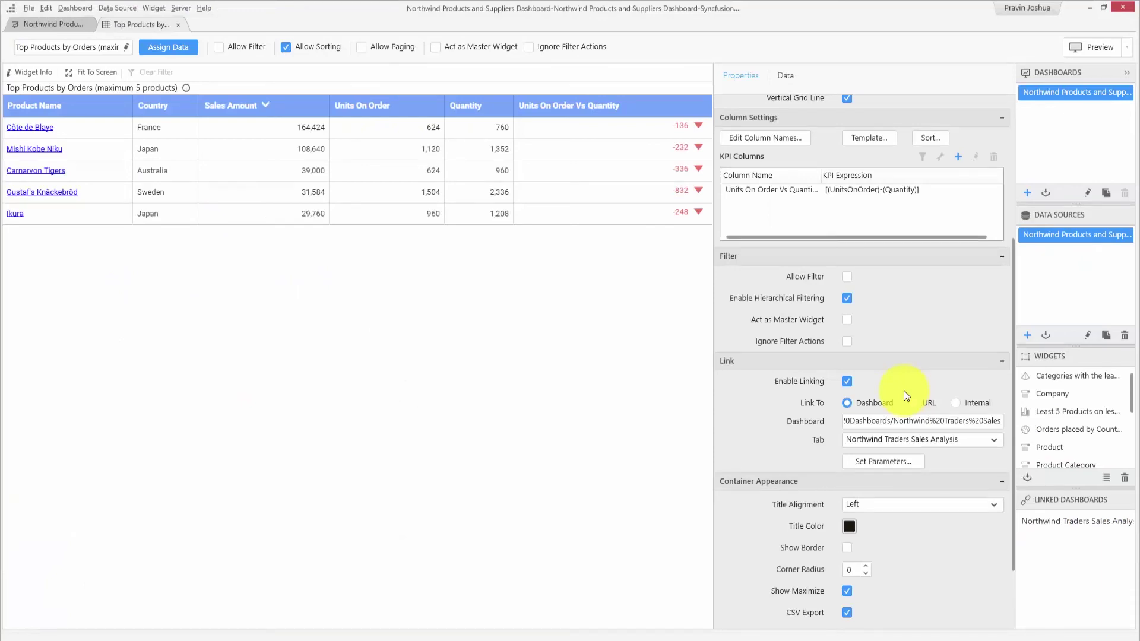
Link the grid's rows to a URL using the copied dashboard address with ?ProductName={{:ProductName}} appended.
left_click(926, 401)
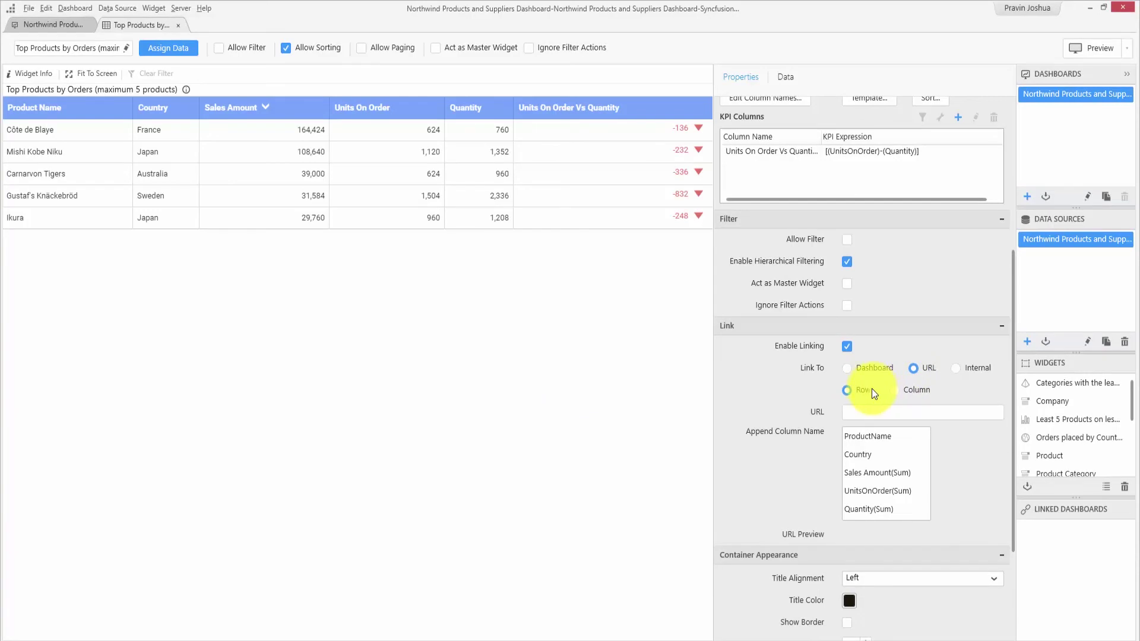
left_click(860, 412)
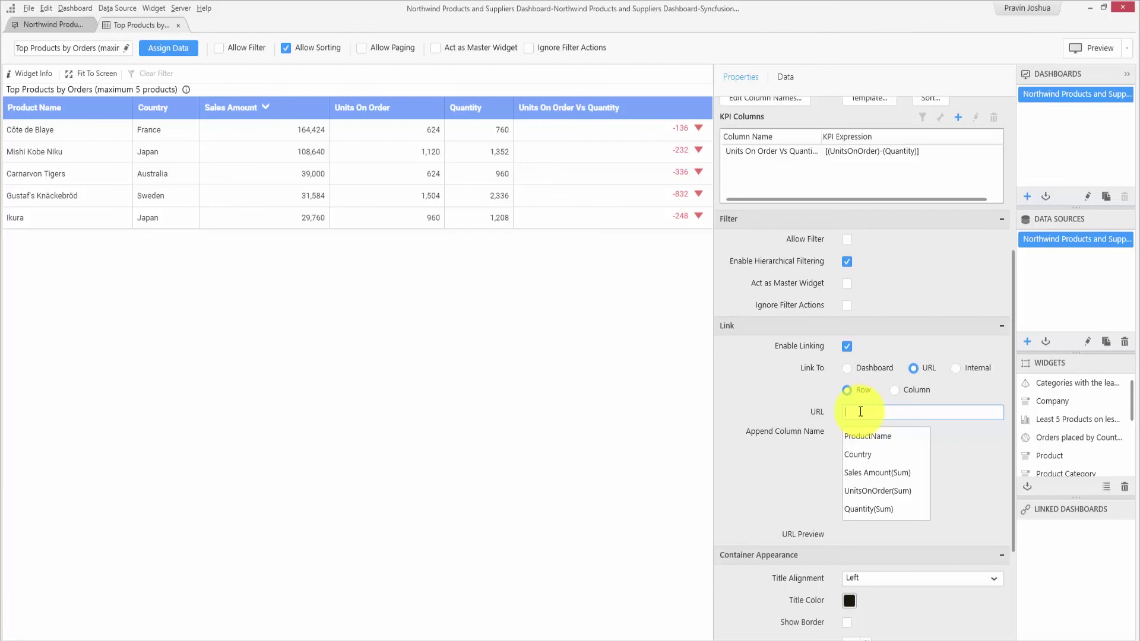
key("ctrl+v")
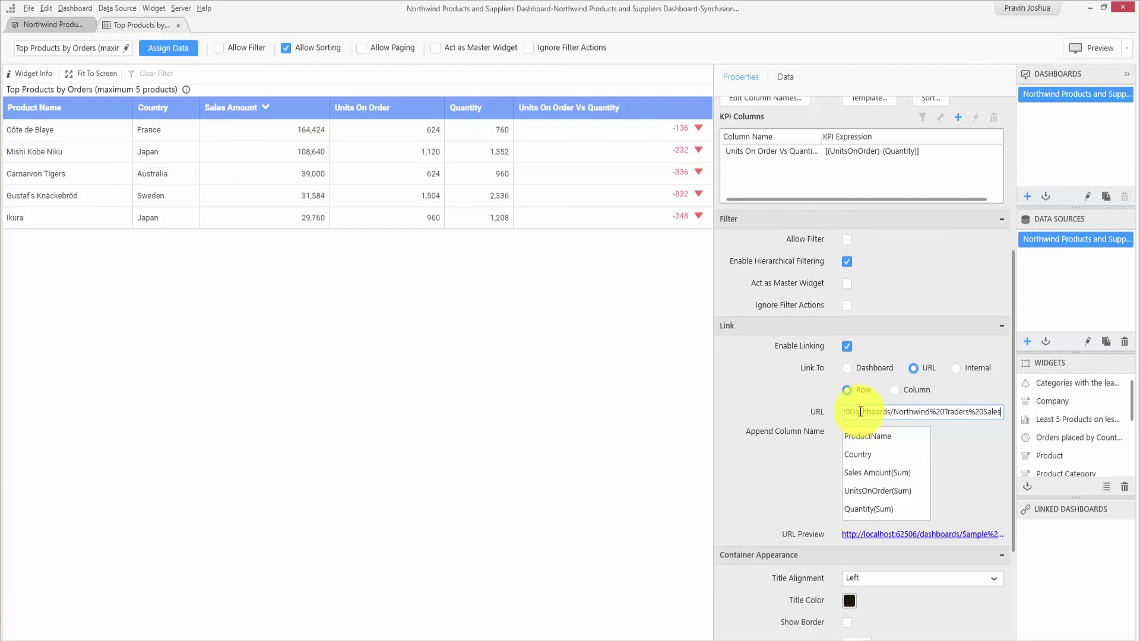
type("?ProducName=")
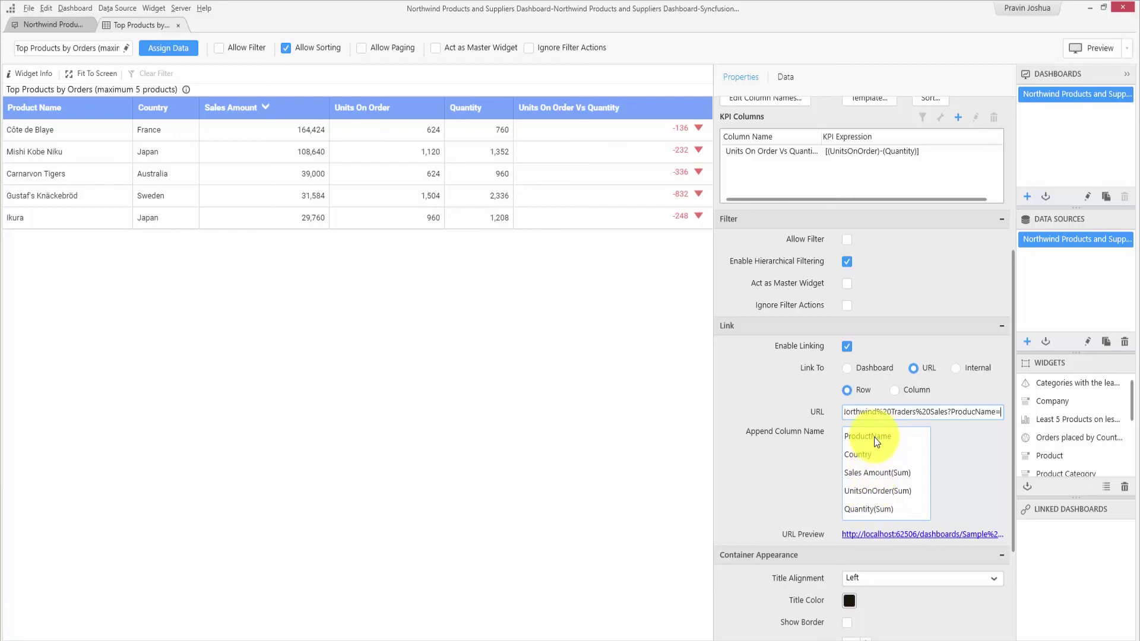
double_click(875, 438)
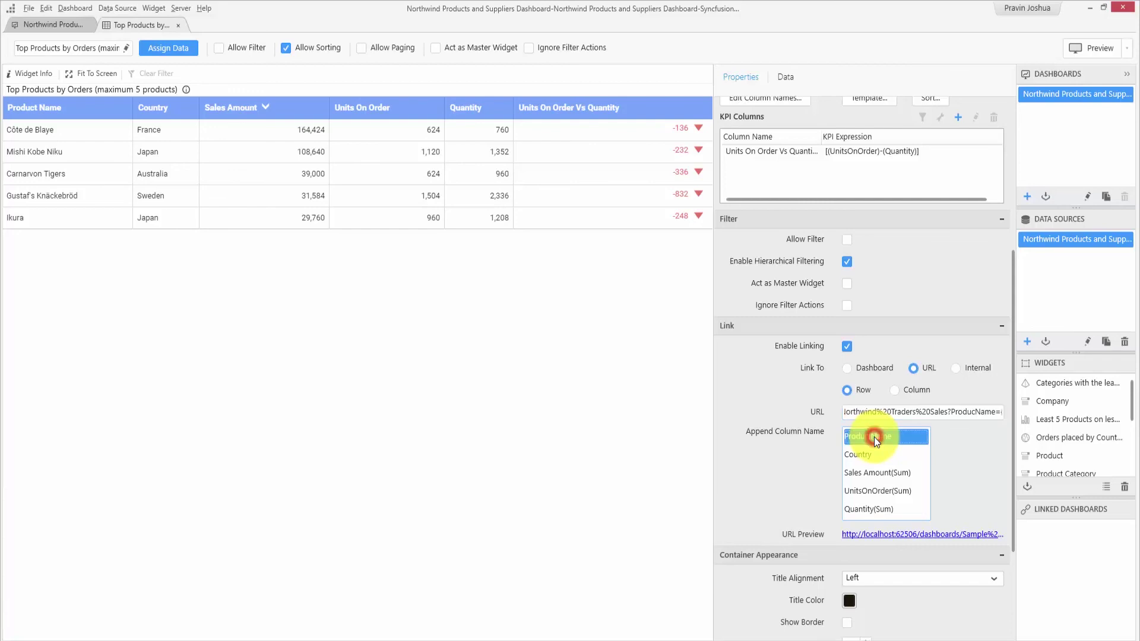
left_click(944, 412)
type("tN")
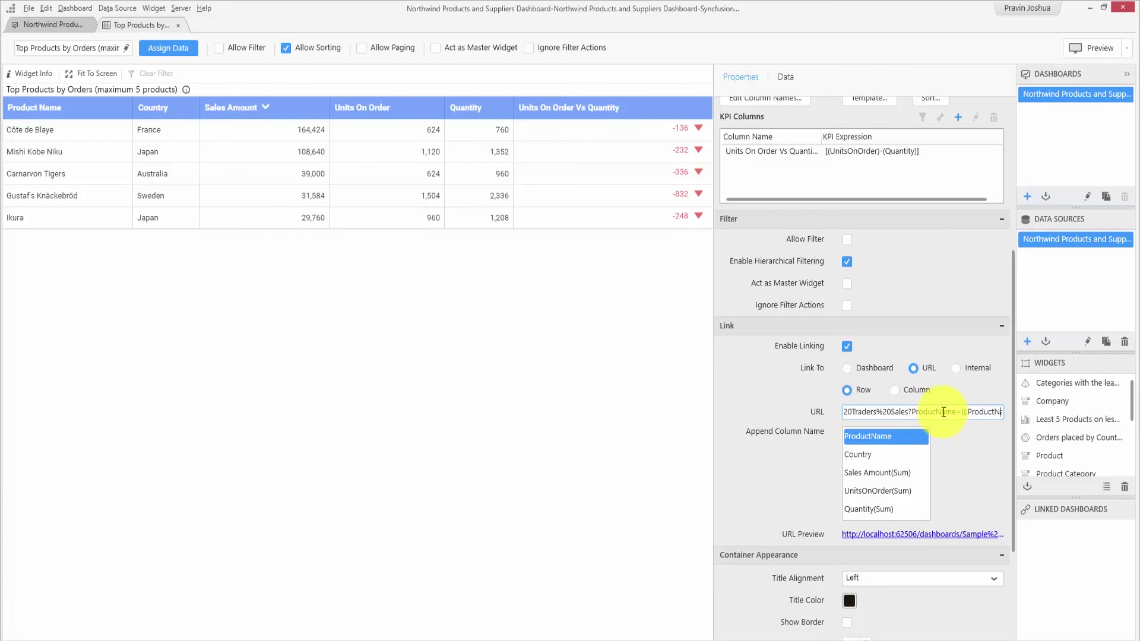
key("End")
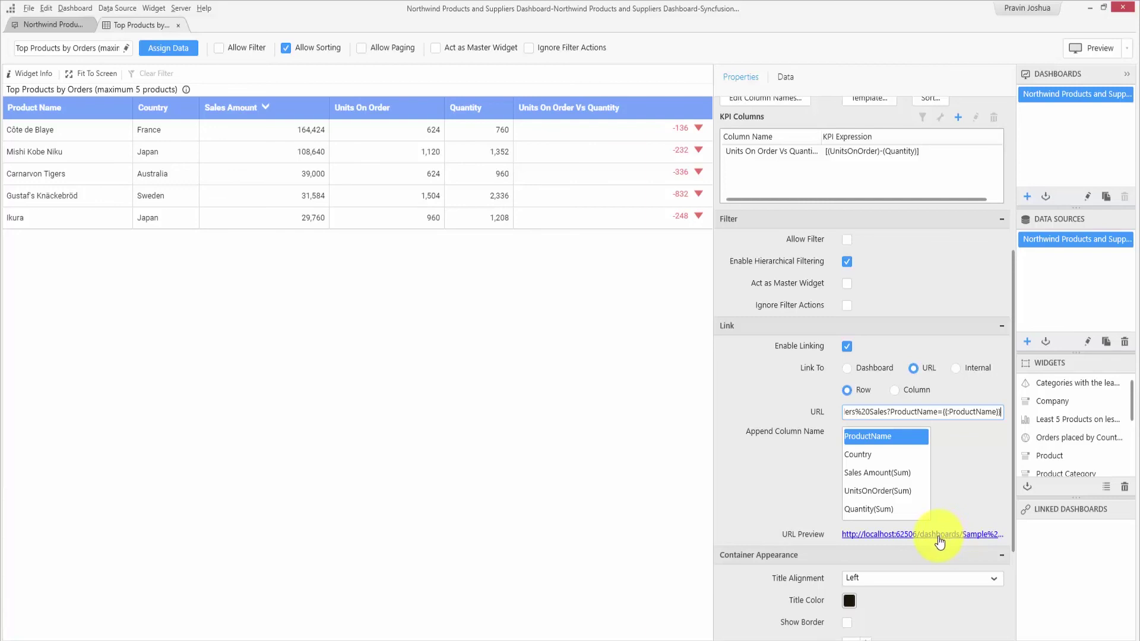
Preview the dashboard and follow the Carnarvon Tigers row's URL link to check the filtered target dashboard.
left_click(1092, 47)
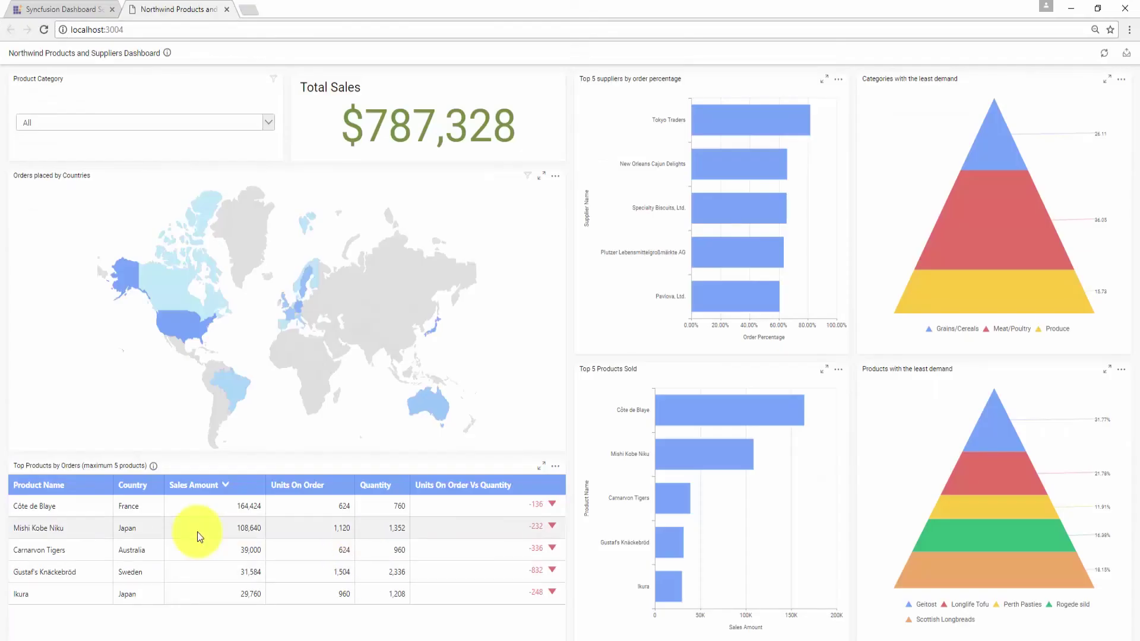
left_click(180, 550)
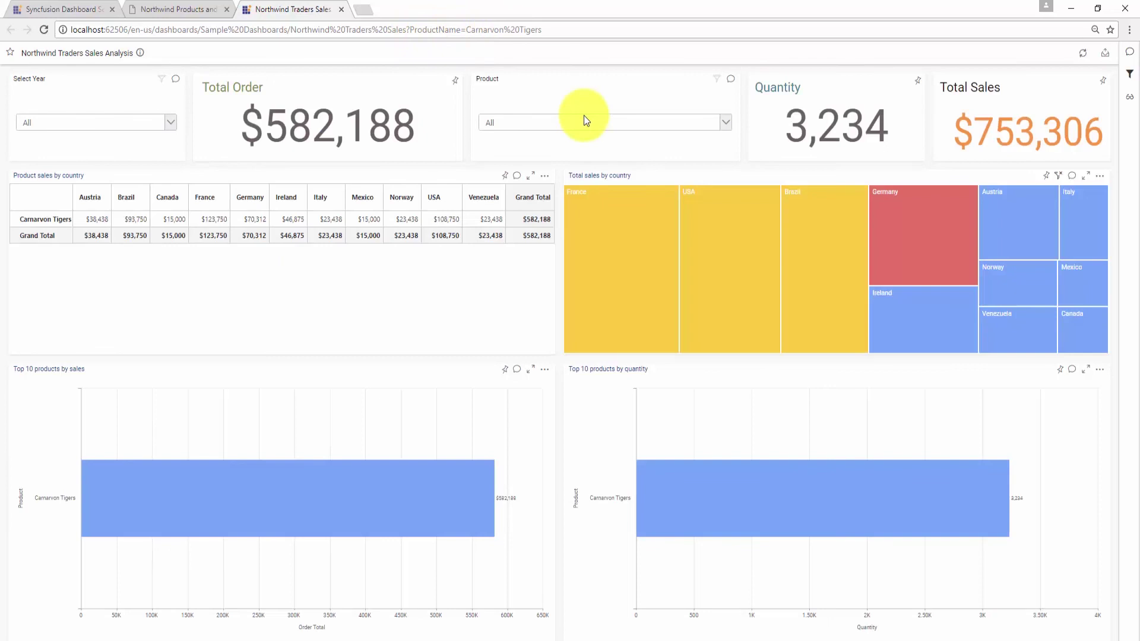
left_click(592, 122)
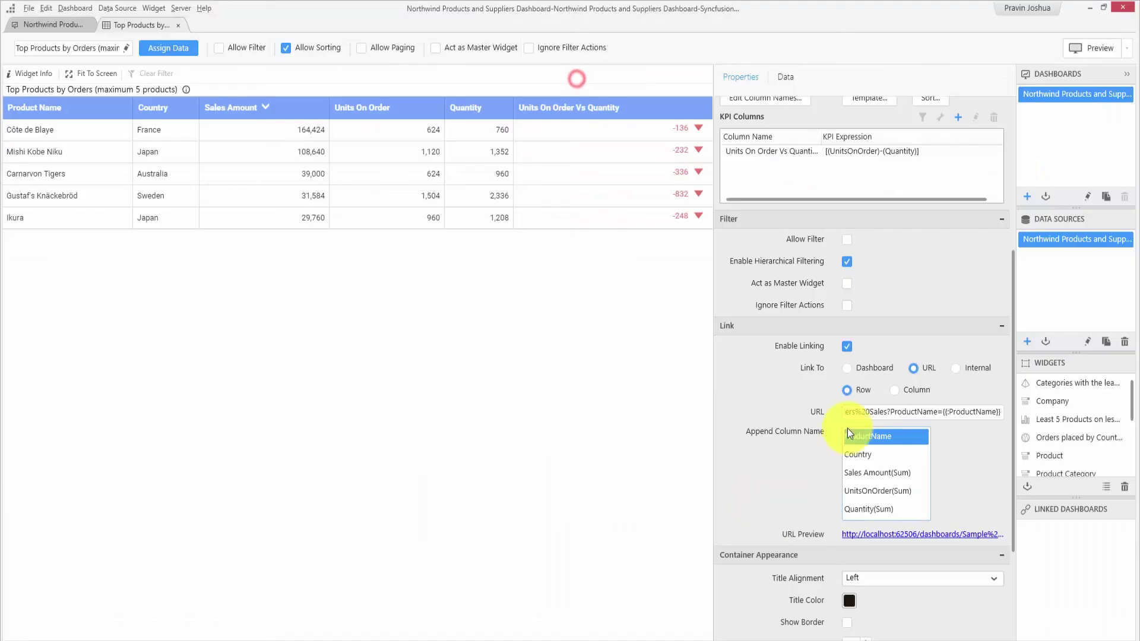
Switch the grid's URL linking to Column and set the ProductName URL to the copied dashboard address with ?ProductName={{:ProductName}} appended.
left_click(895, 390)
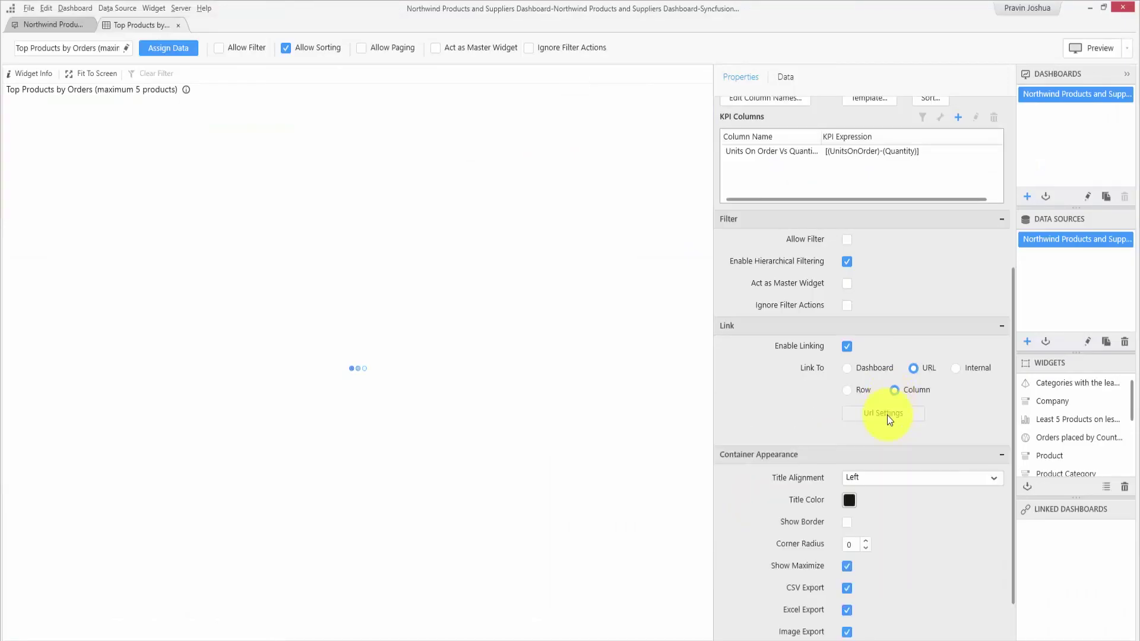
left_click(887, 415)
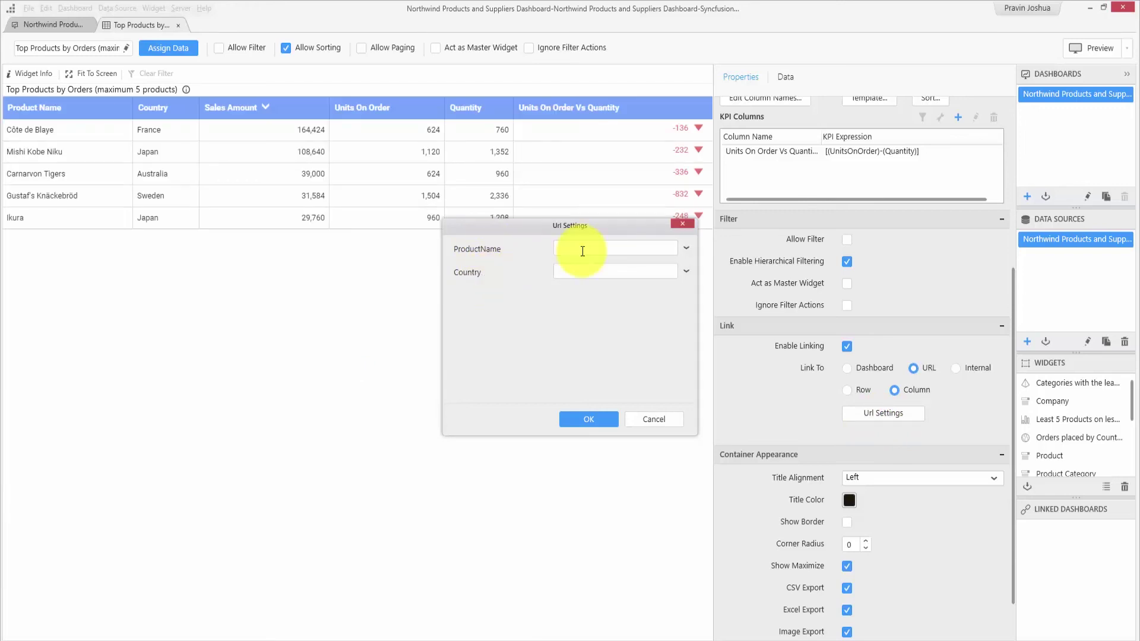
left_click(583, 251)
key("ctrl+v")
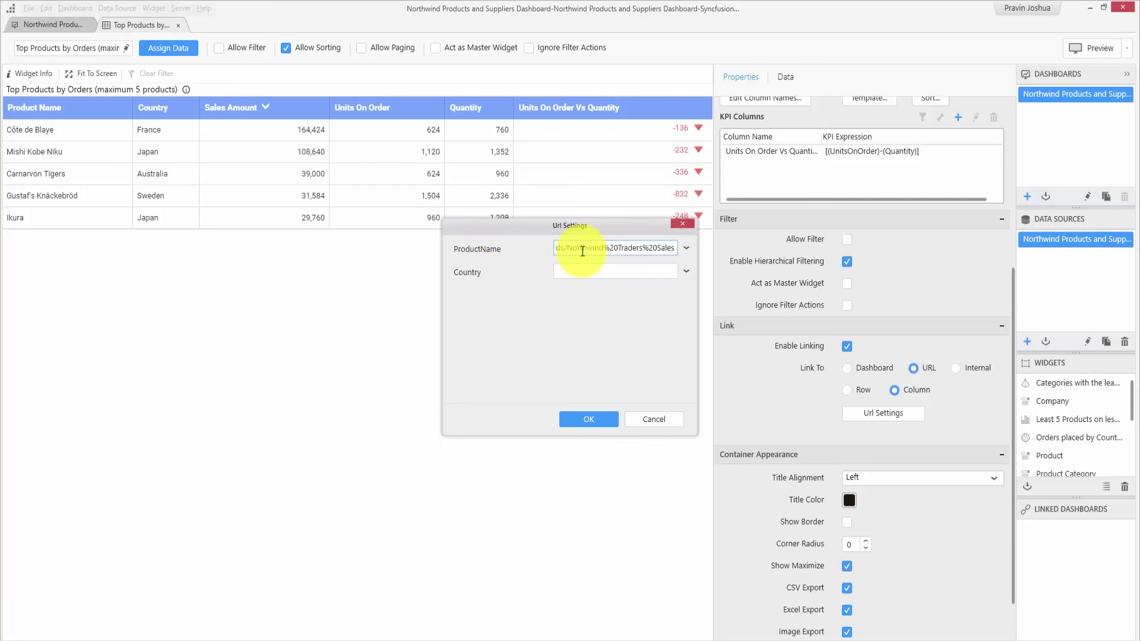
type("?ProductName=")
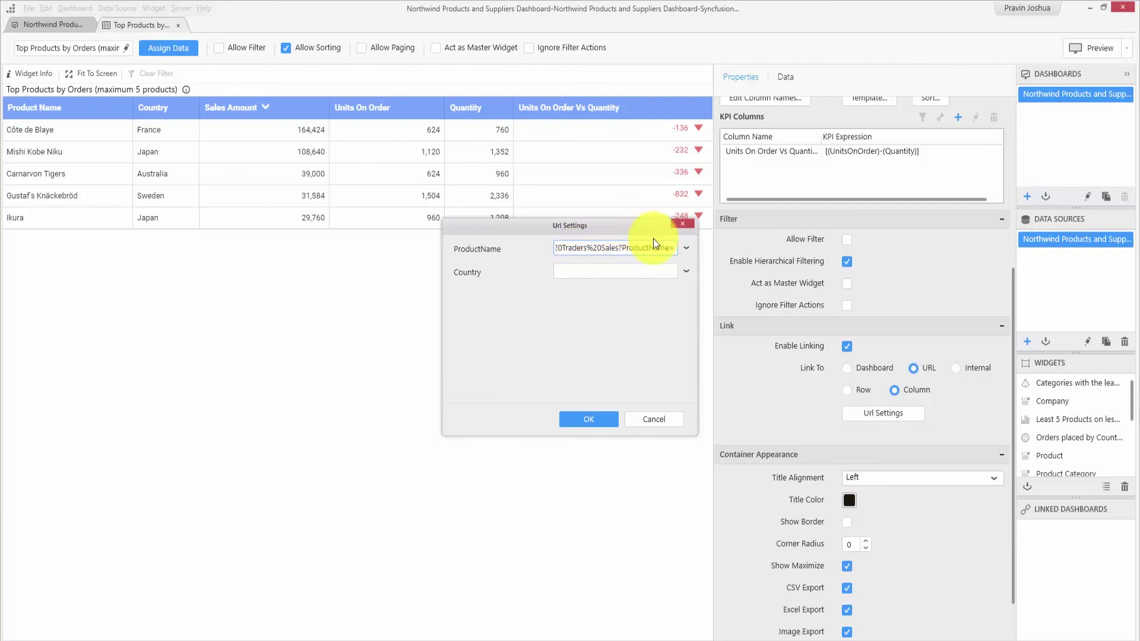
left_click(690, 251)
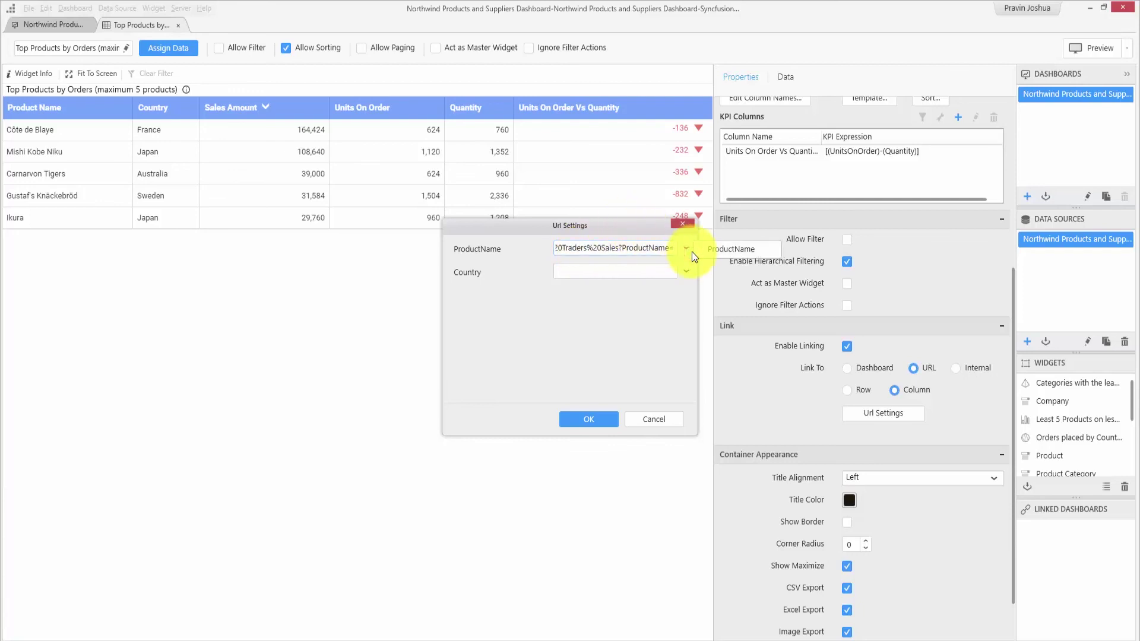
left_click(707, 251)
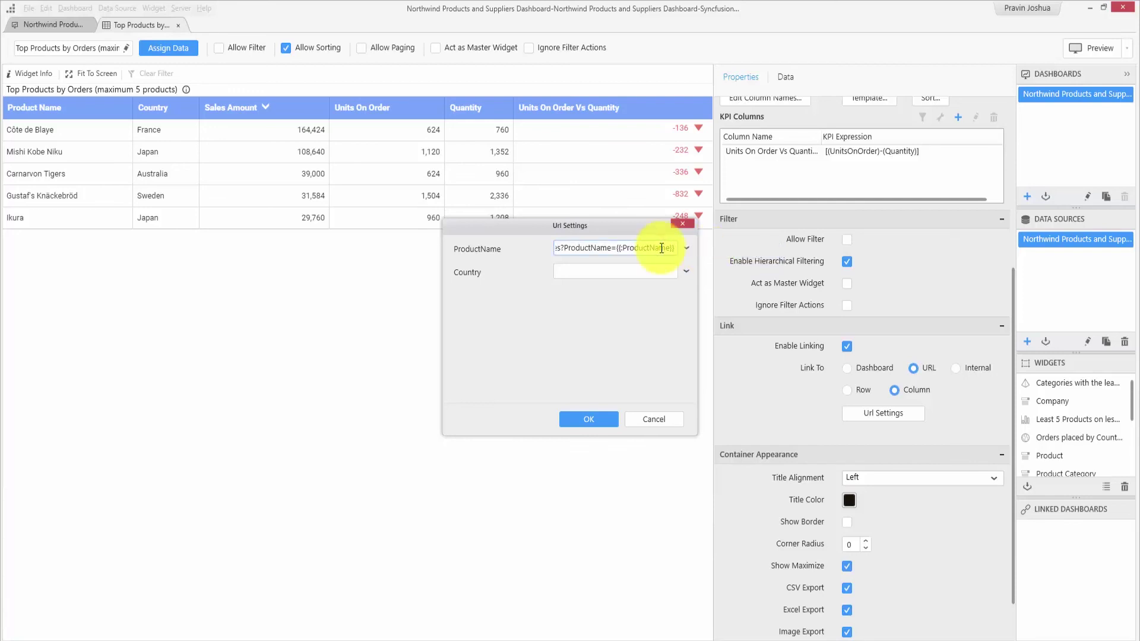
Set the Country column's URL to the copied dashboard address with ?Country={{:Country}} appended, and apply the URL settings.
left_click(652, 274)
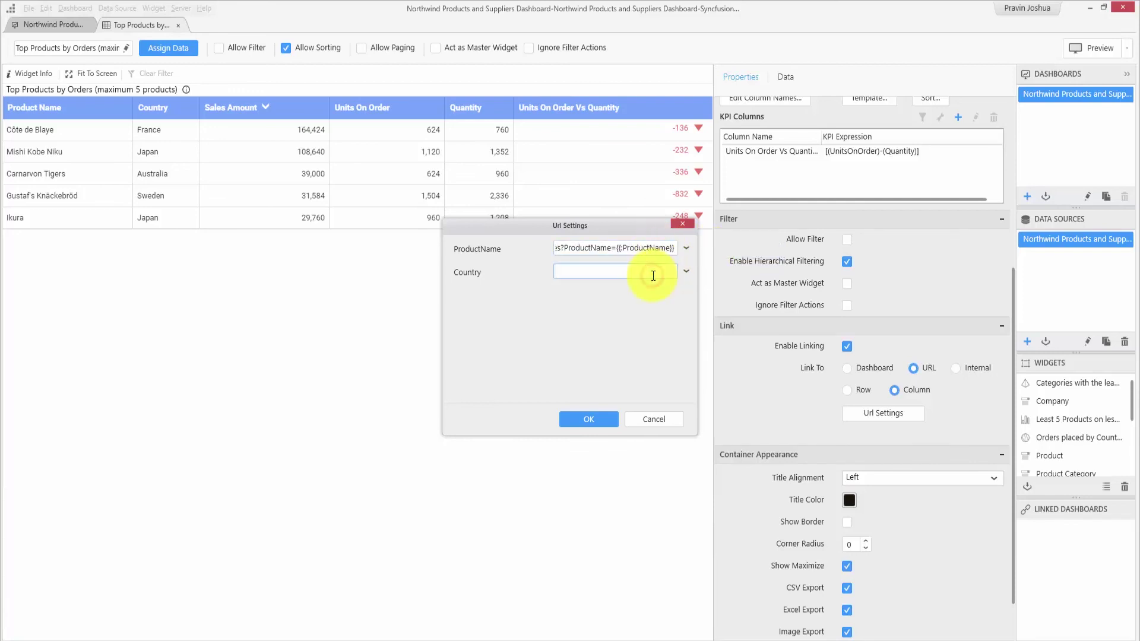
key("ctrl+v")
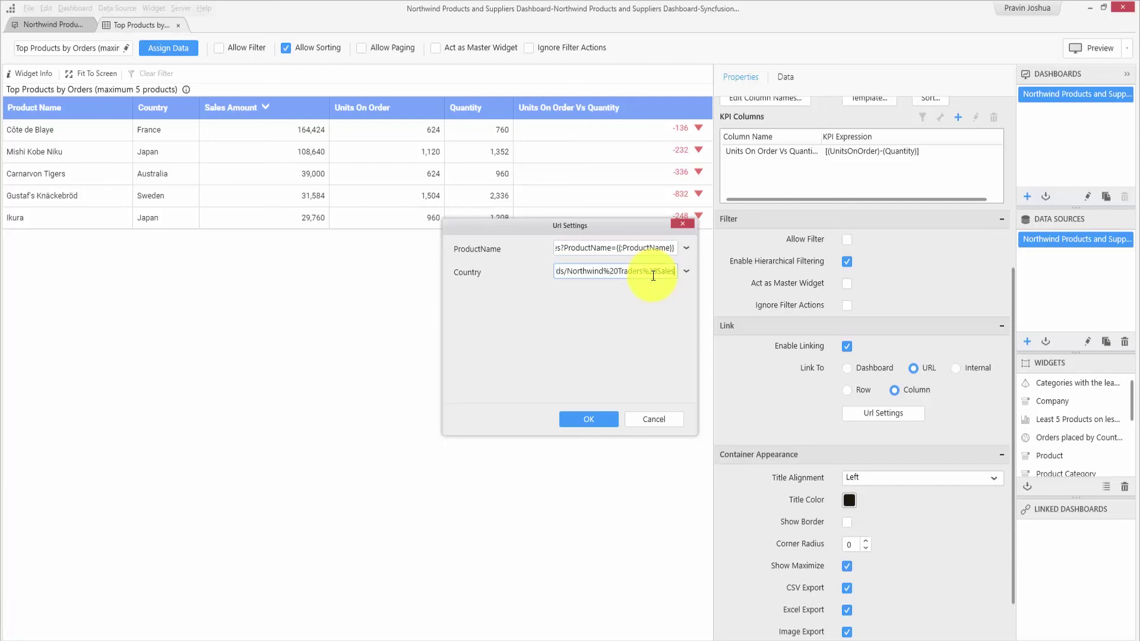
type("?Country=")
left_click(687, 270)
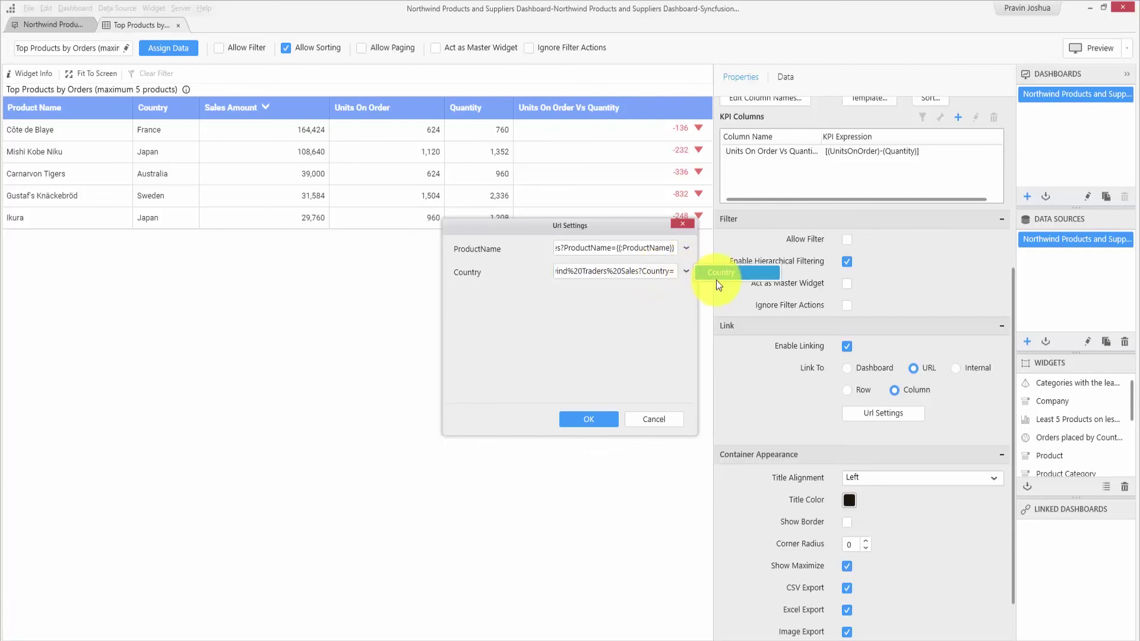
left_click(716, 279)
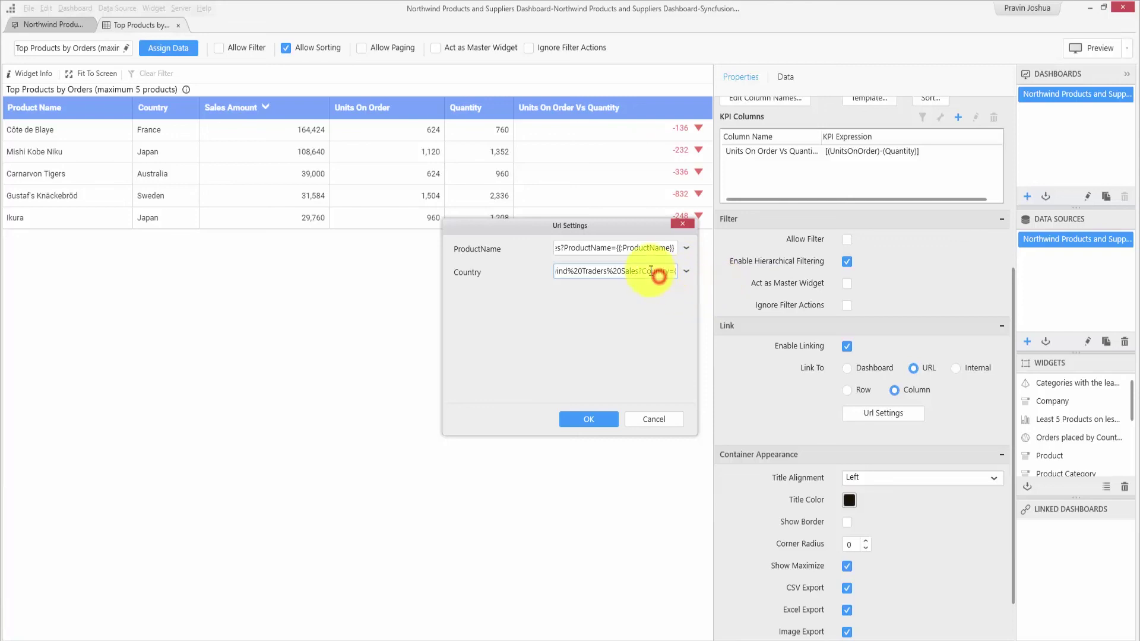
left_click(650, 270)
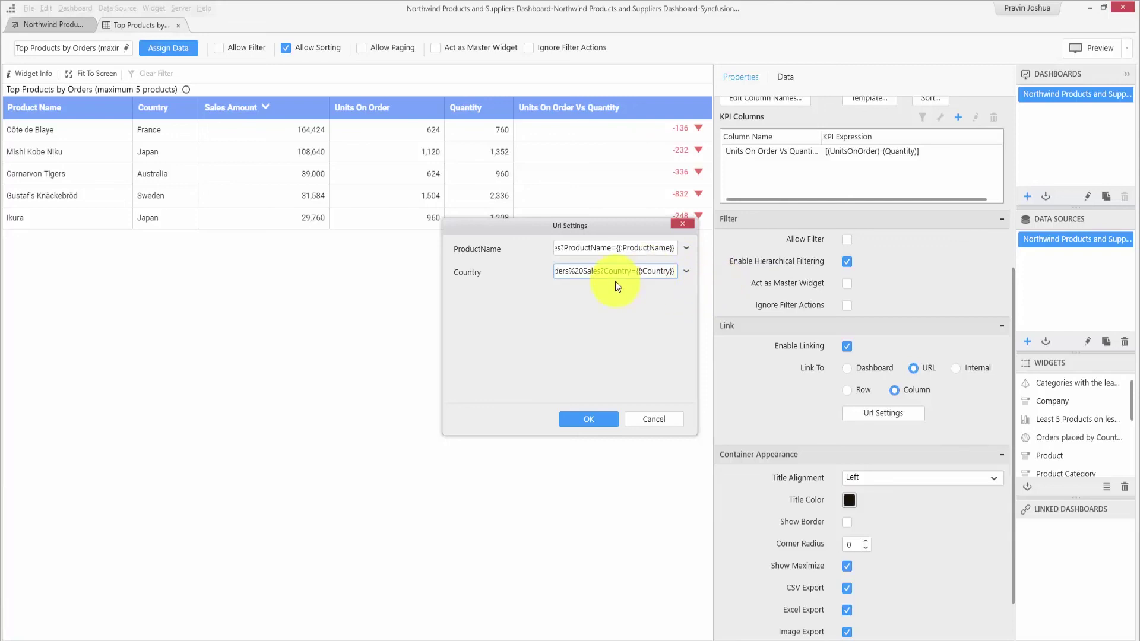
left_click(596, 418)
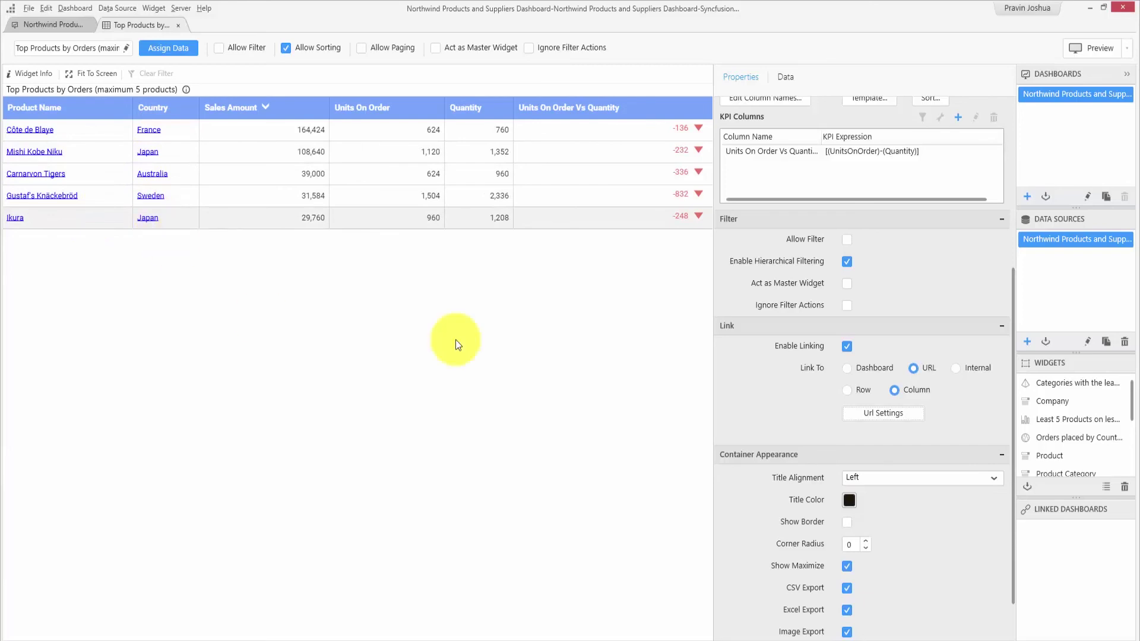
Preview the dashboard and follow the France and Mishi Kobe Niku column links to check the filtered target dashboard.
left_click(1088, 50)
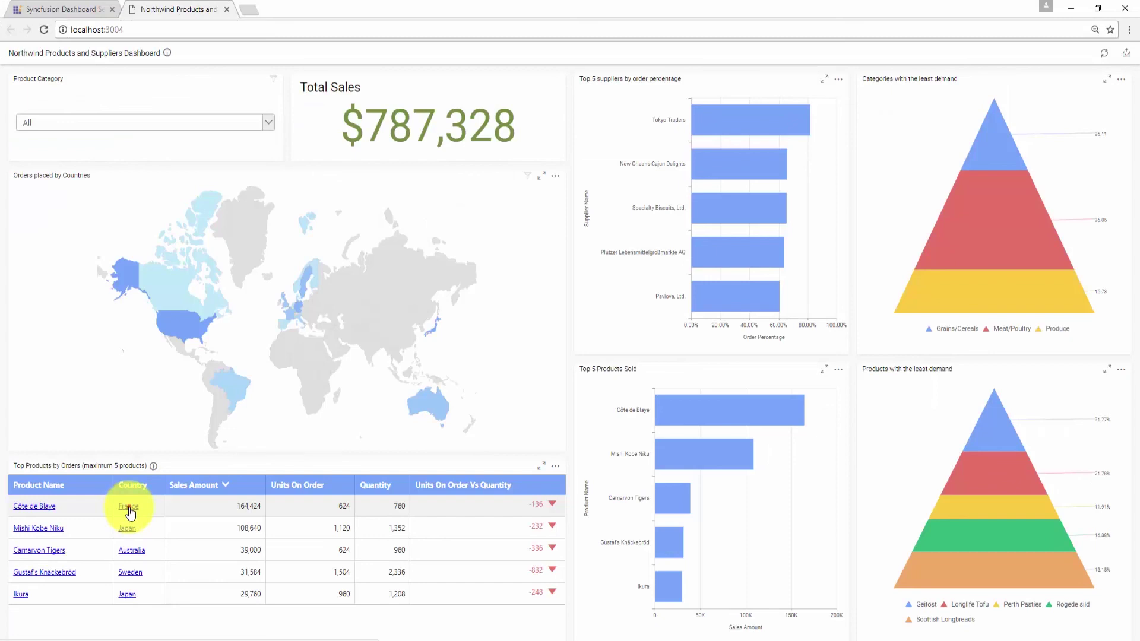
left_click(129, 507)
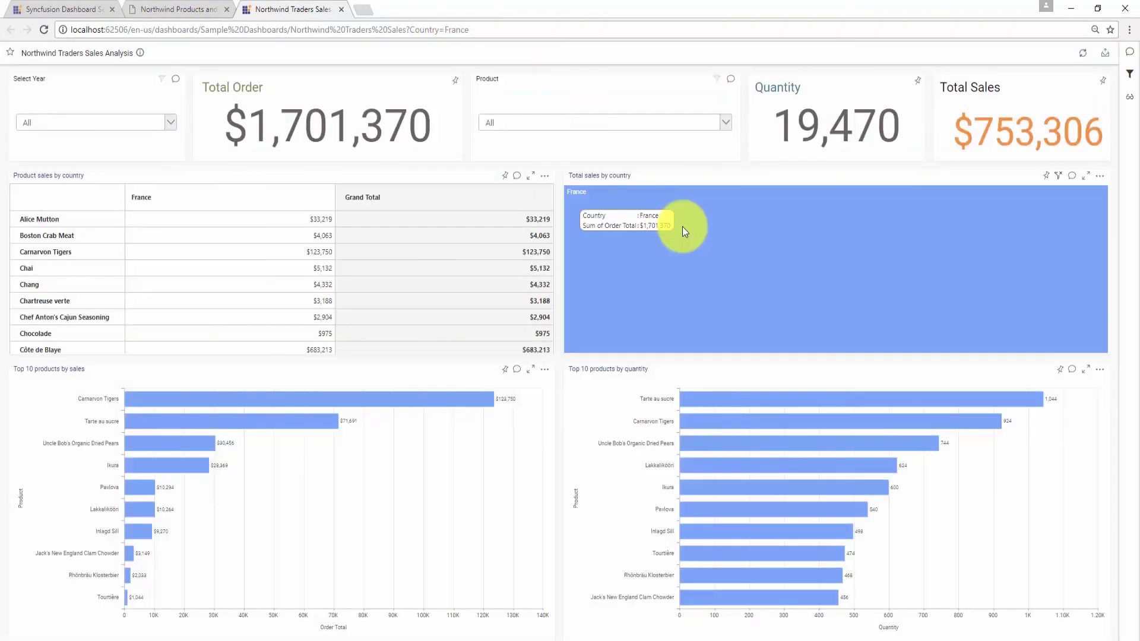
left_click(187, 8)
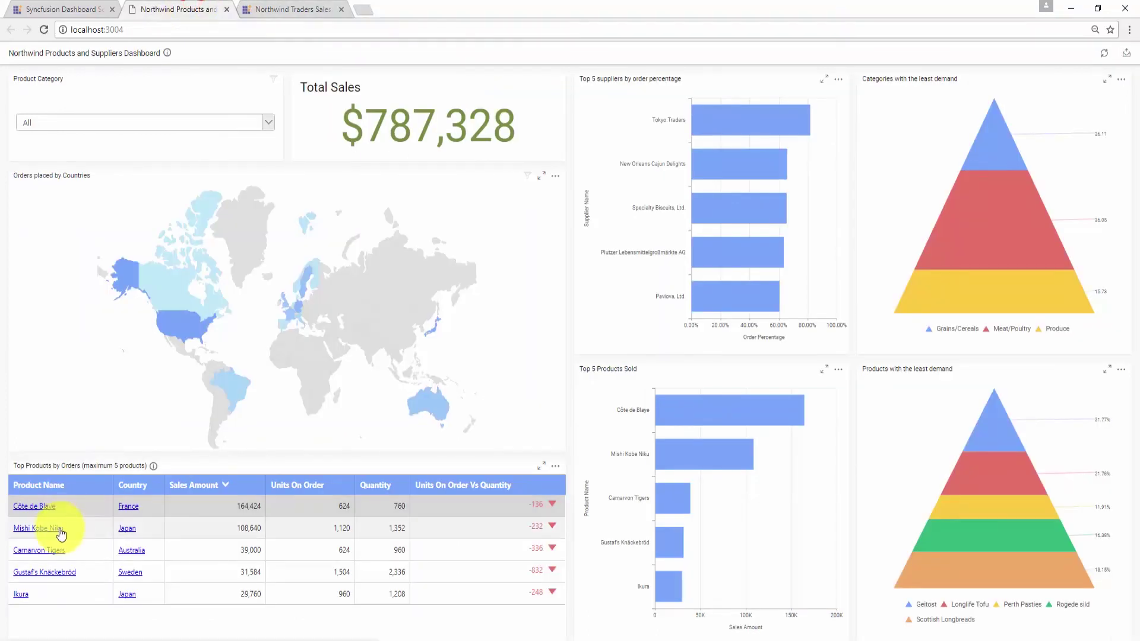
left_click(60, 533)
left_click(682, 125)
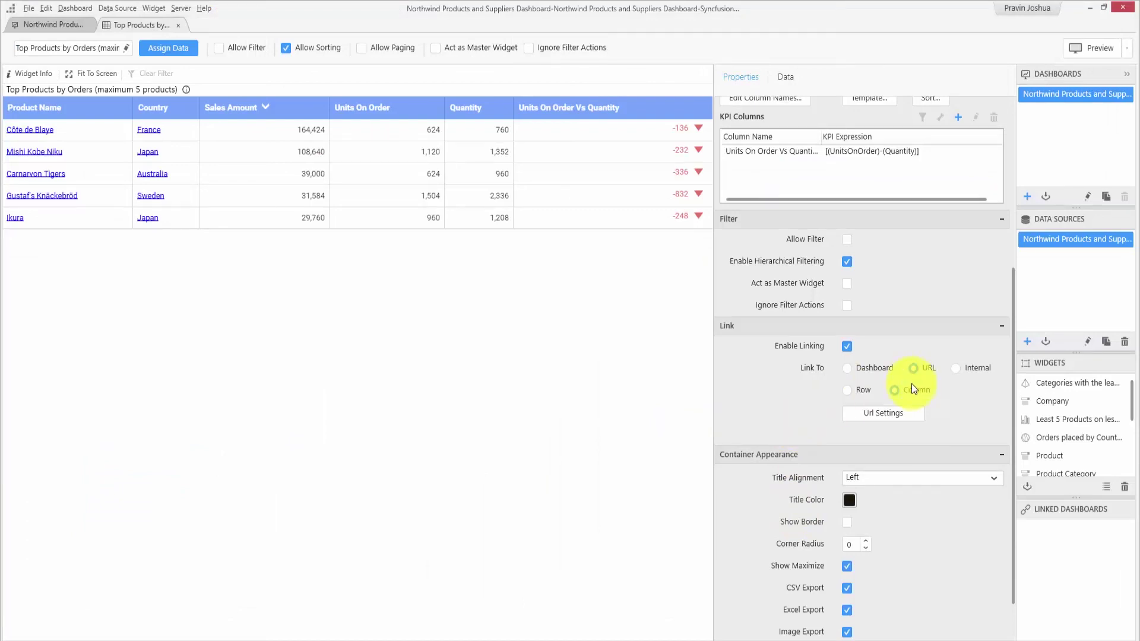
Change the link target of the Top Products by Orders grid to Internal.
left_click(957, 369)
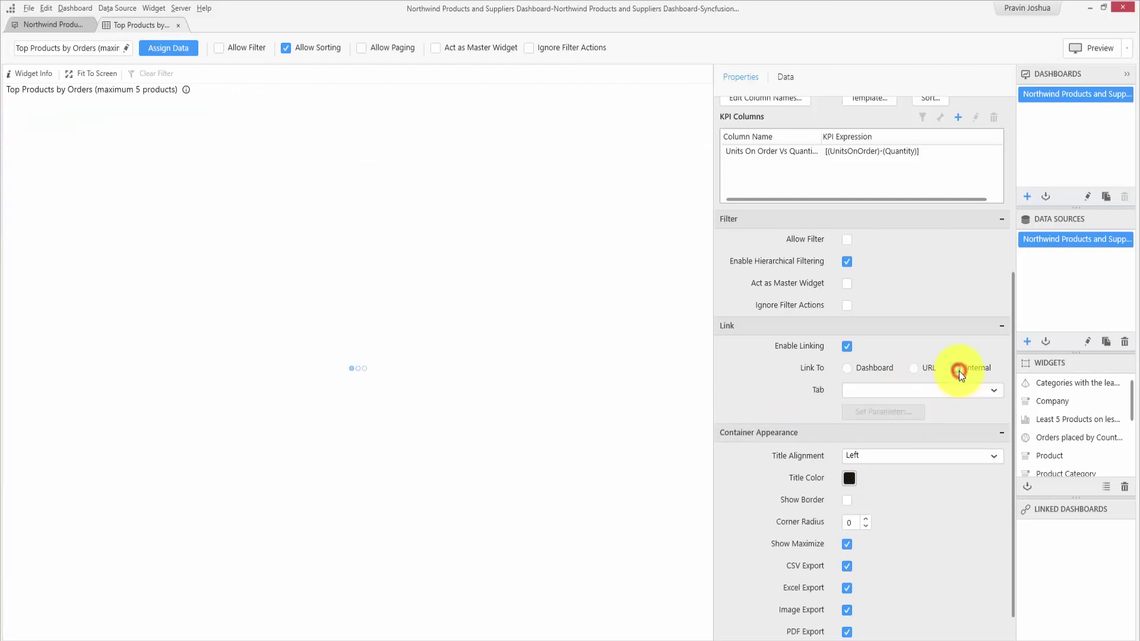